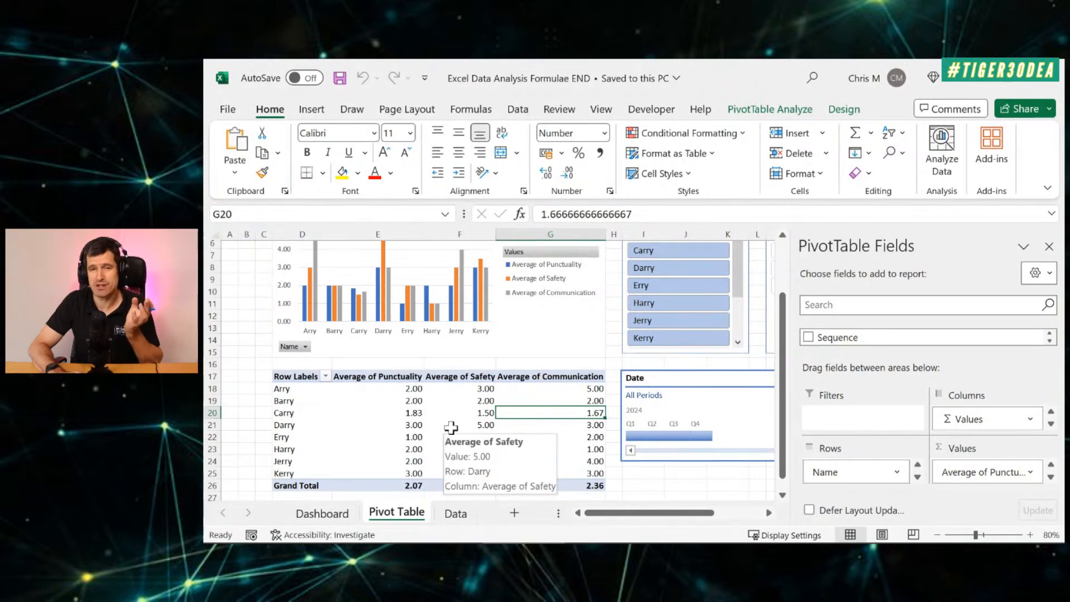
Close the PivotTable Fields pane on the Pivot Table sheet and clear the filter on the Site slicer
{"action": "left_click", "coordinate": [454, 514]}
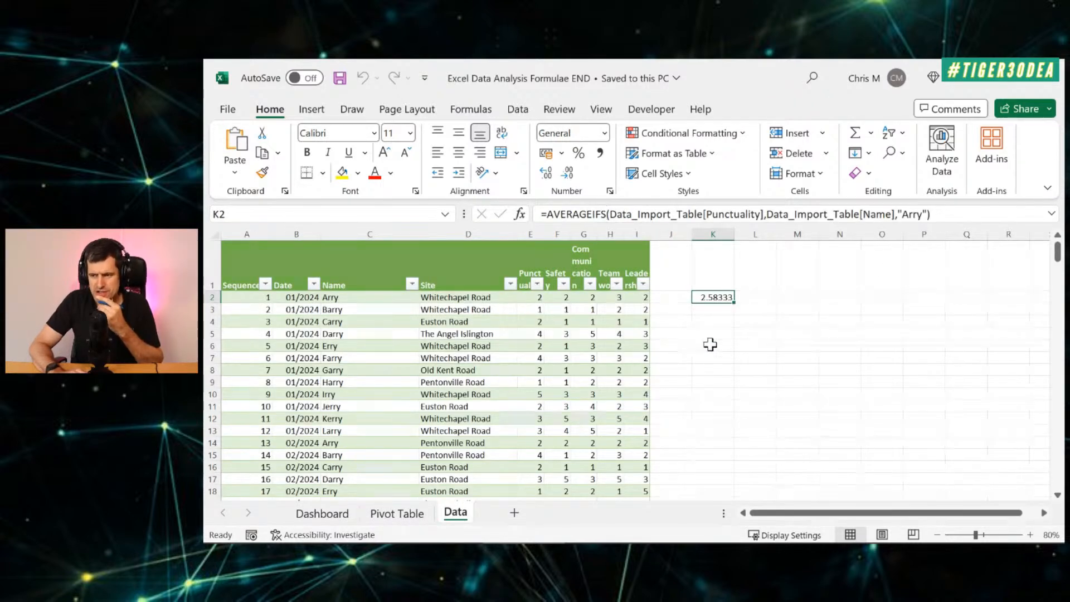
{"action": "key", "text": "Down"}
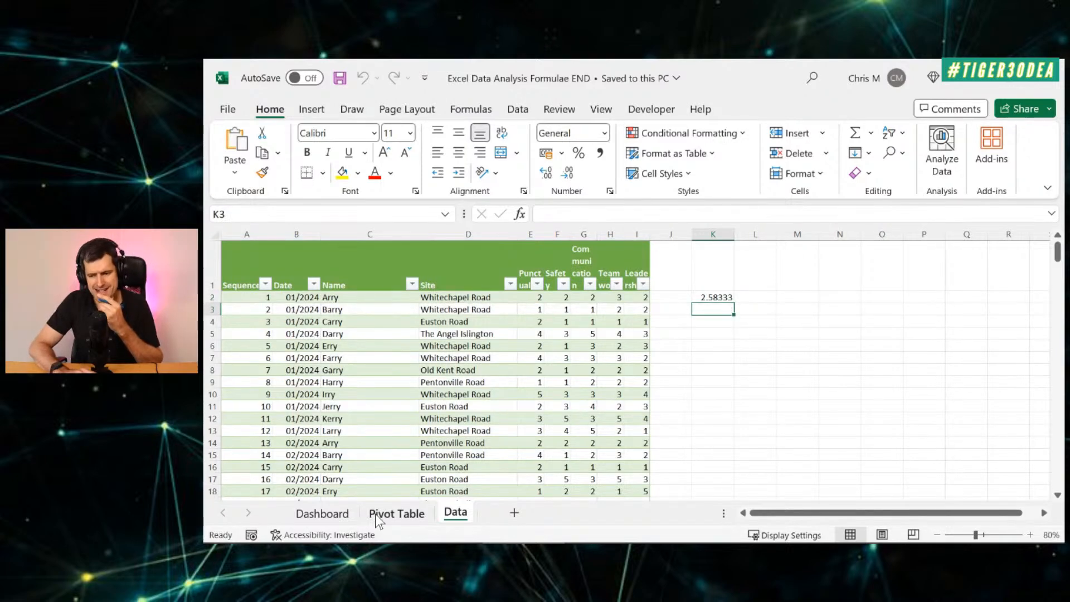
{"action": "left_click", "coordinate": [397, 513]}
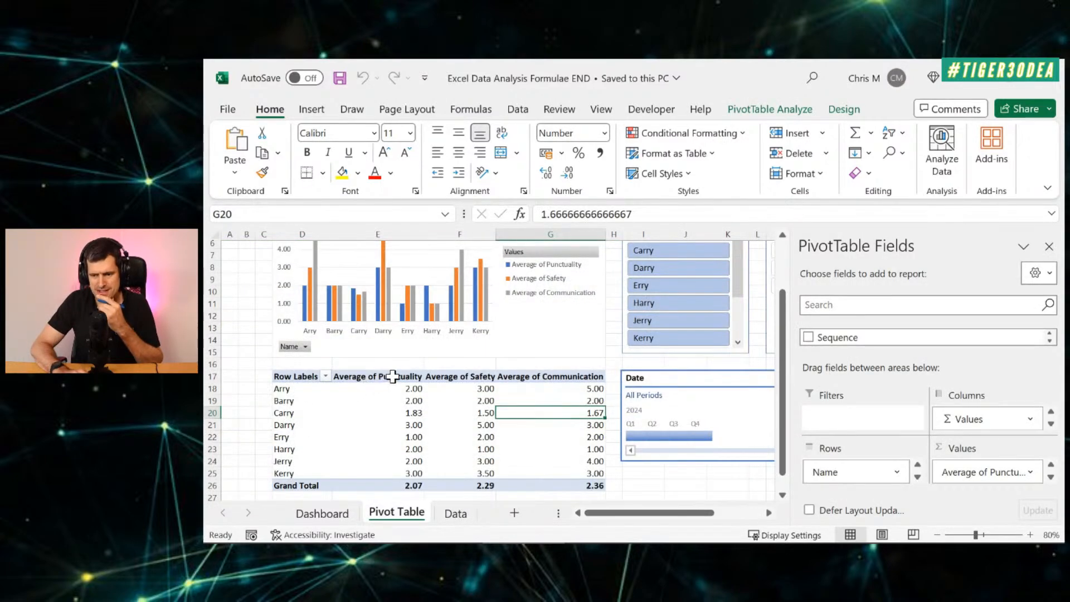
{"action": "left_click", "coordinate": [1049, 246]}
{"action": "scroll", "coordinate": [963, 347], "scroll_direction": "up", "scroll_amount": 2}
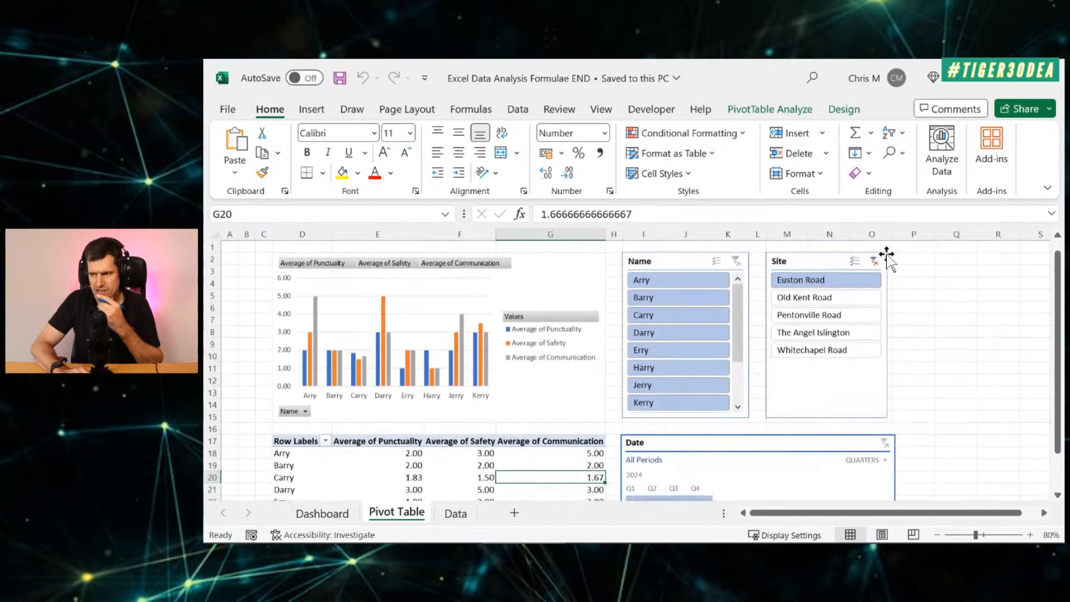
{"action": "left_click", "coordinate": [873, 260]}
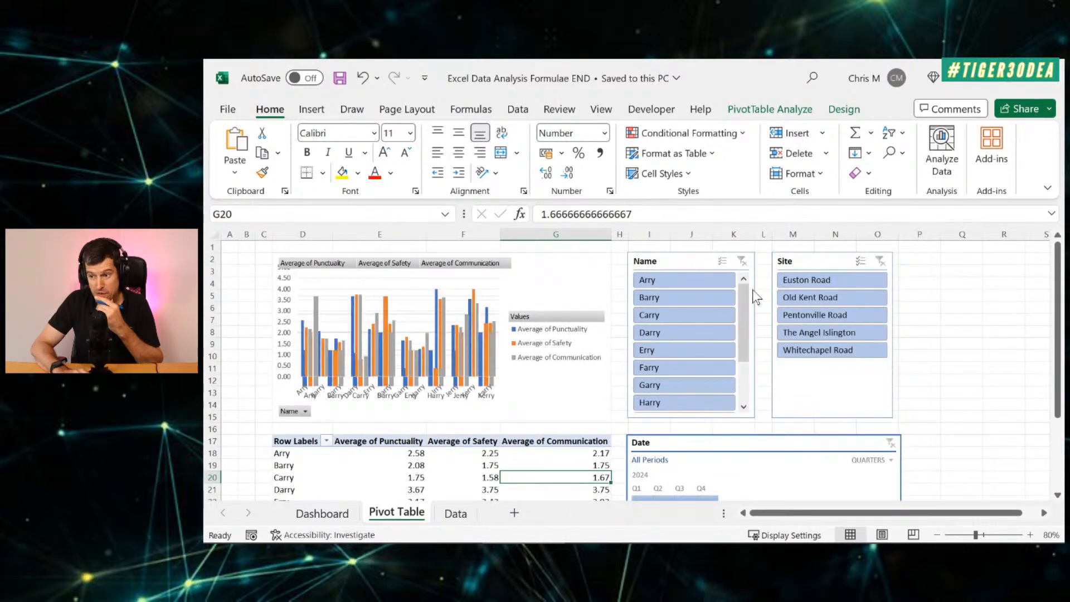
Check the first listed person's Average of Punctuality in cell E18 of the pivot table
{"action": "scroll", "coordinate": [911, 353], "scroll_direction": "down", "scroll_amount": 1}
{"action": "scroll", "coordinate": [911, 353], "scroll_direction": "up", "scroll_amount": 1}
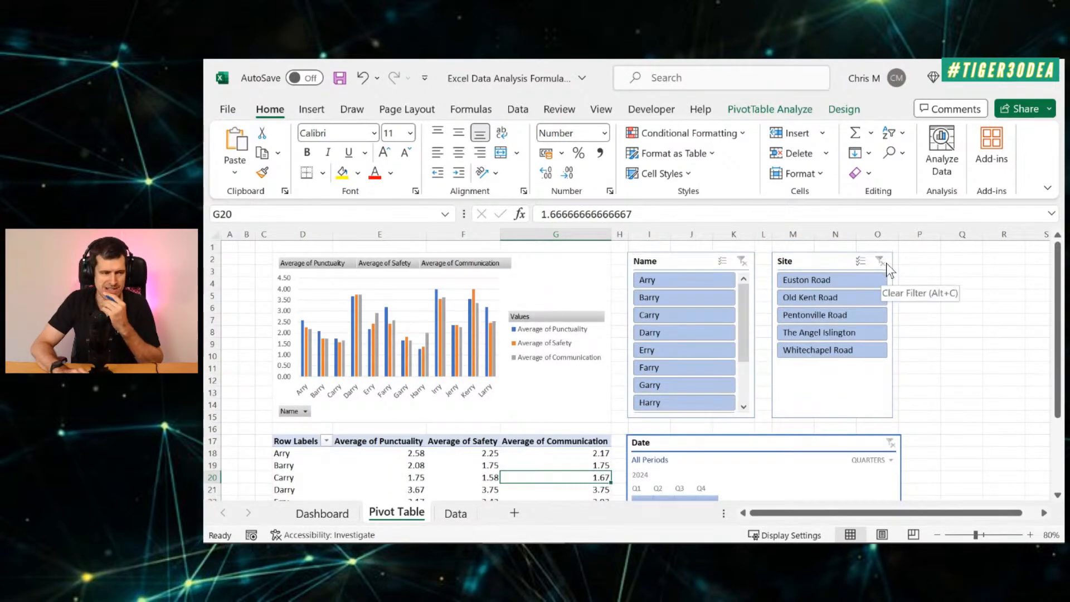
{"action": "scroll", "coordinate": [948, 340], "scroll_direction": "down", "scroll_amount": 3}
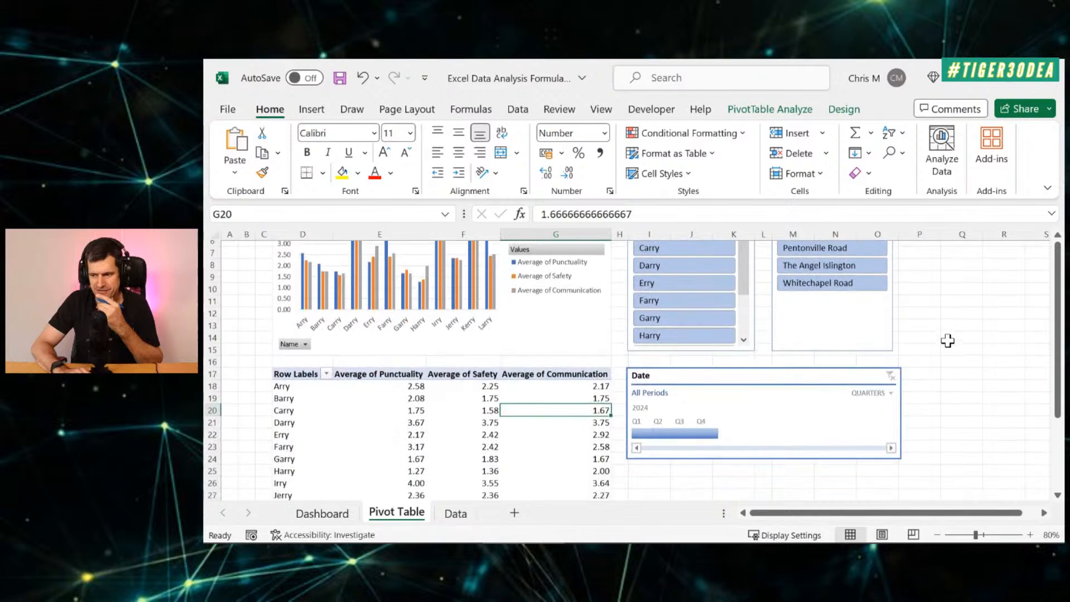
{"action": "left_click", "coordinate": [372, 332]}
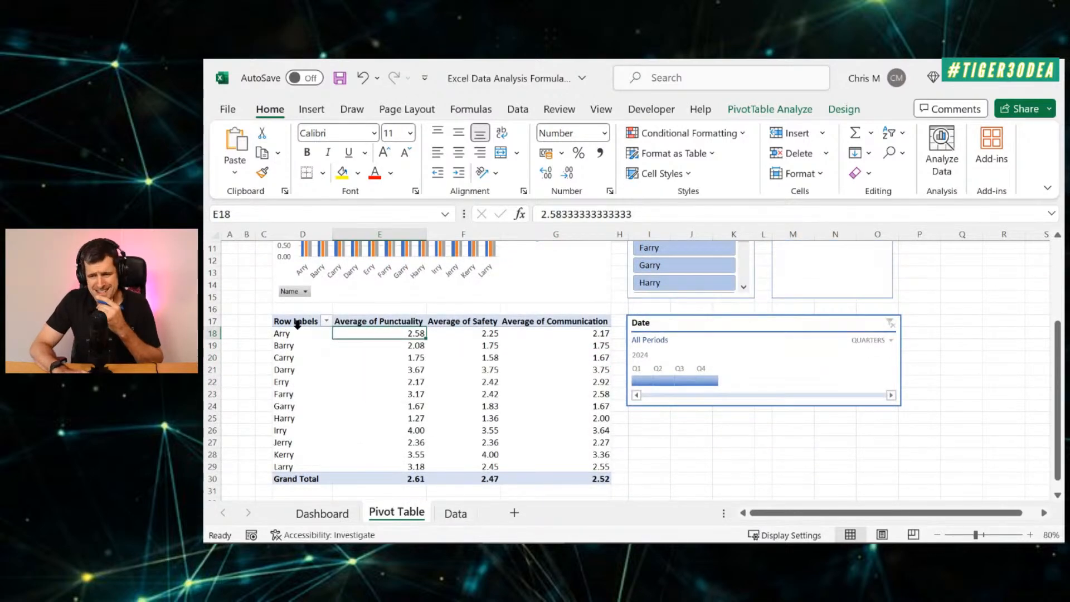
Start an AVERAGEIF formula in cell K4 of the Data sheet, using Data_Import_Table[Name] as the range
{"action": "left_click", "coordinate": [460, 514]}
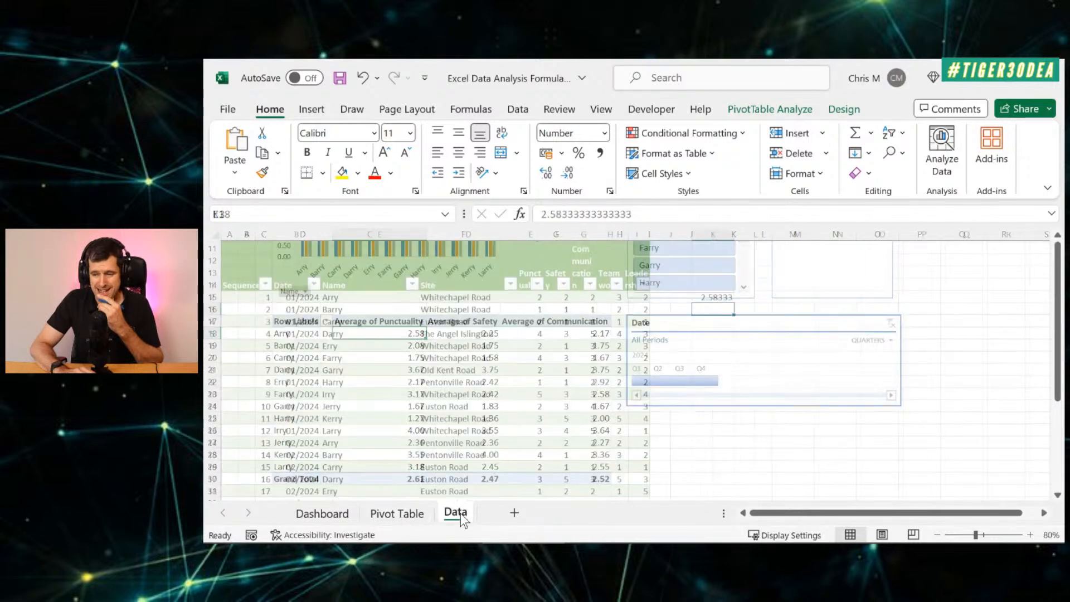
{"action": "left_click", "coordinate": [719, 297]}
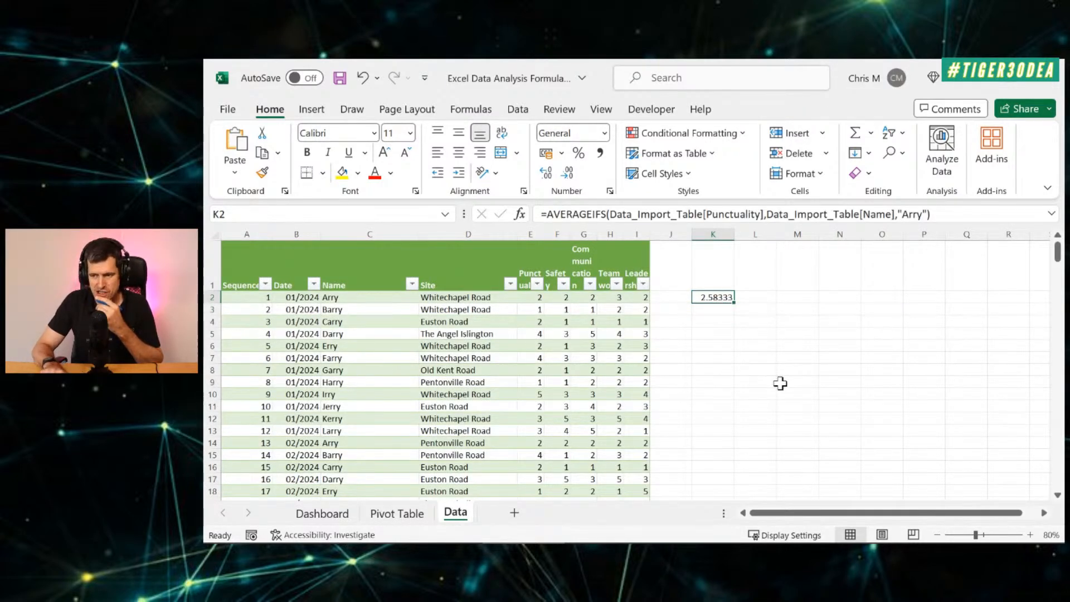
{"action": "key", "text": "Down"}
{"action": "key", "text": "Down"}
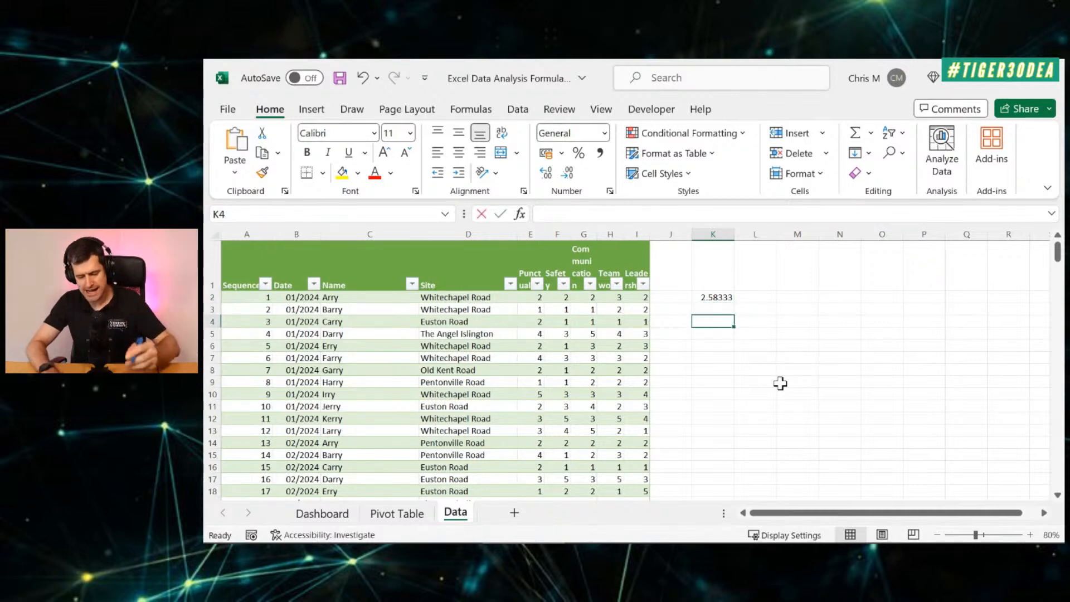
{"action": "type", "text": "=aver"}
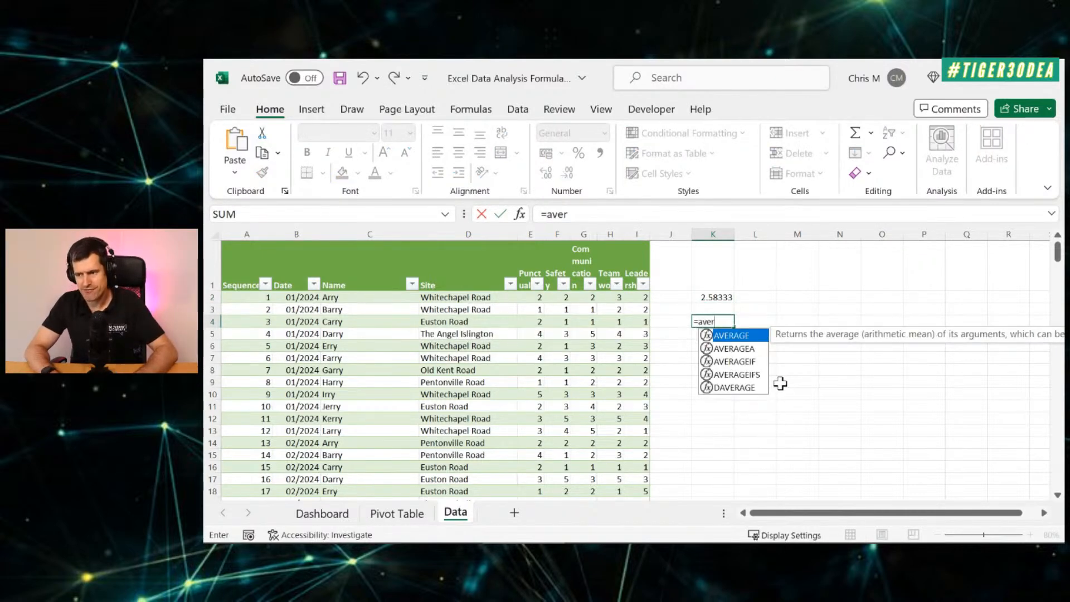
{"action": "key", "text": "Down"}
{"action": "key", "text": "Down"}
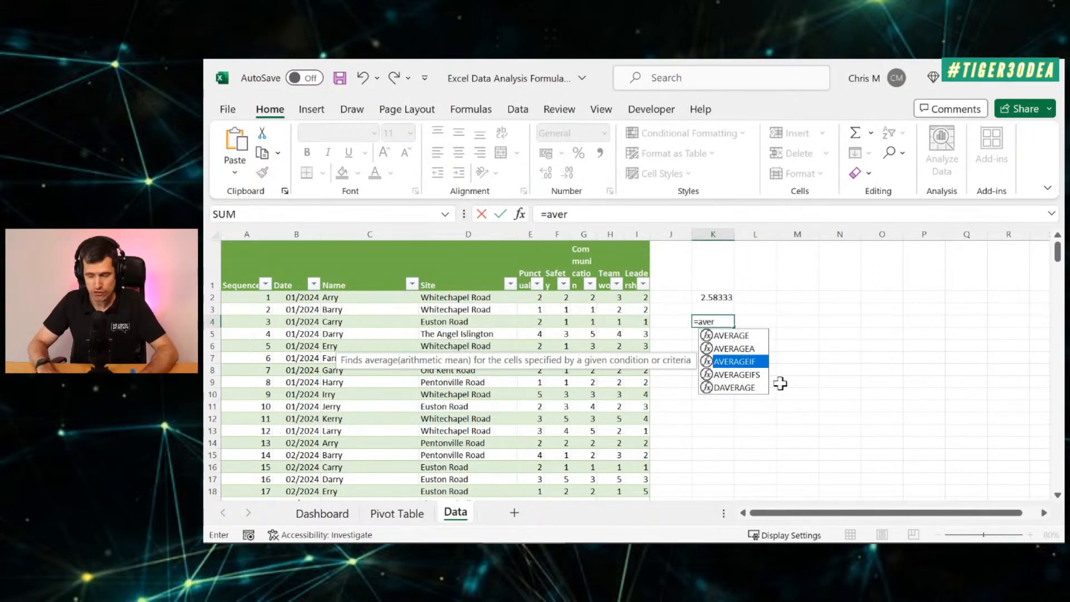
{"action": "key", "text": "Tab"}
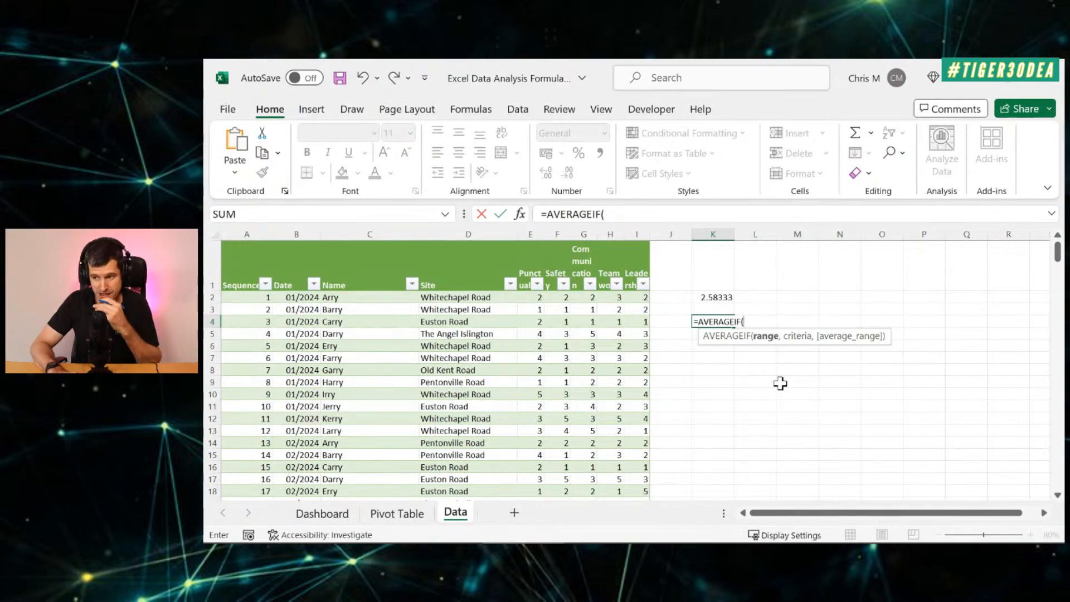
{"action": "left_click", "coordinate": [376, 298]}
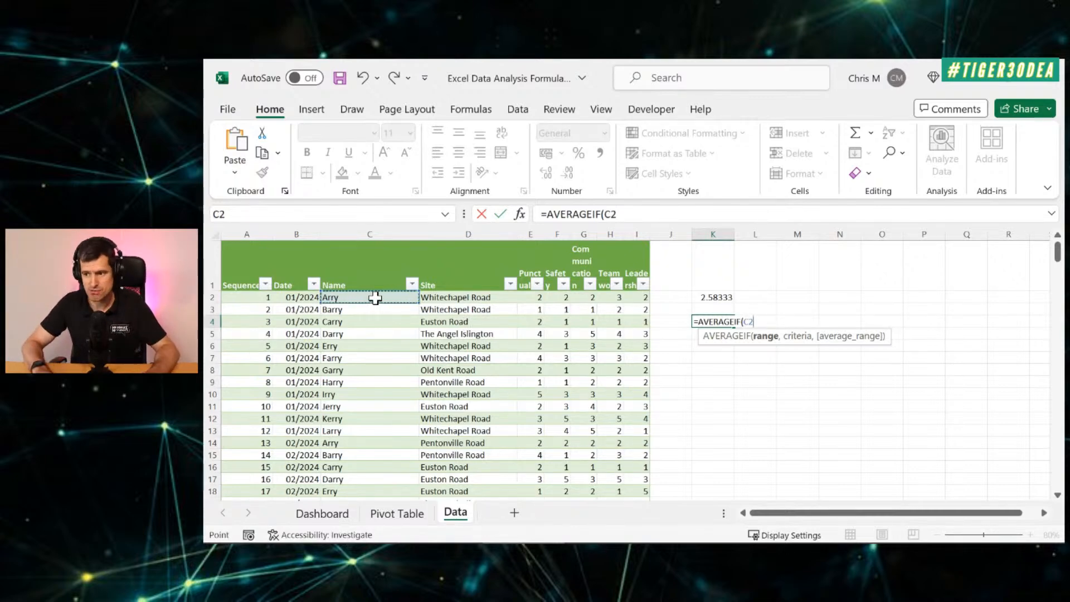
{"action": "key", "text": "ctrl+shift+Down"}
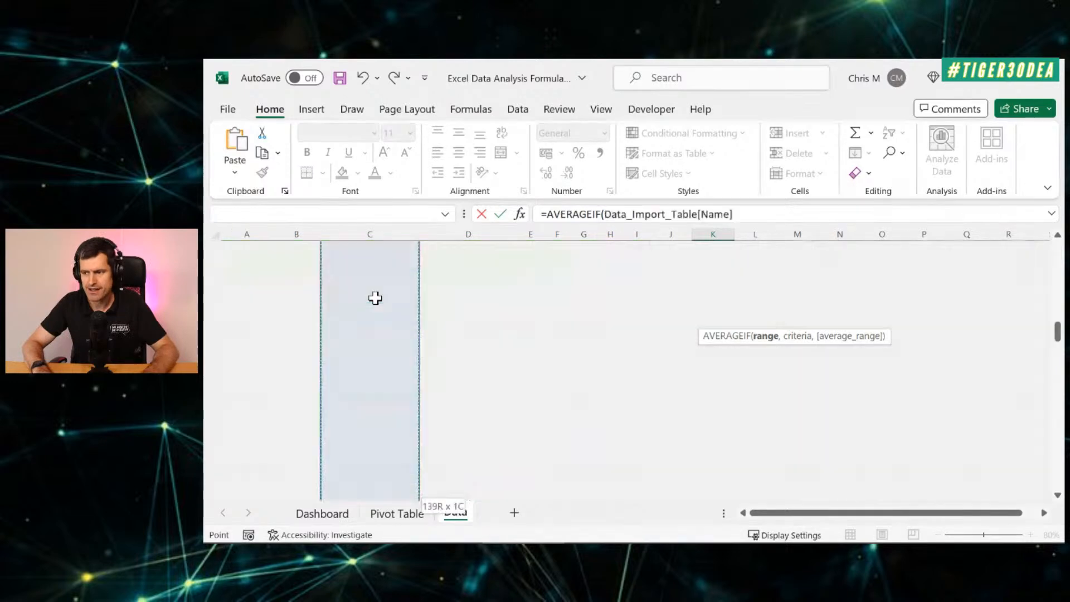
Complete the AVERAGEIF formula with the first listed person's name as the criteria and Data_Import_Table[Punctuality] as the average range
{"action": "type", "text": ",\"Arr"}
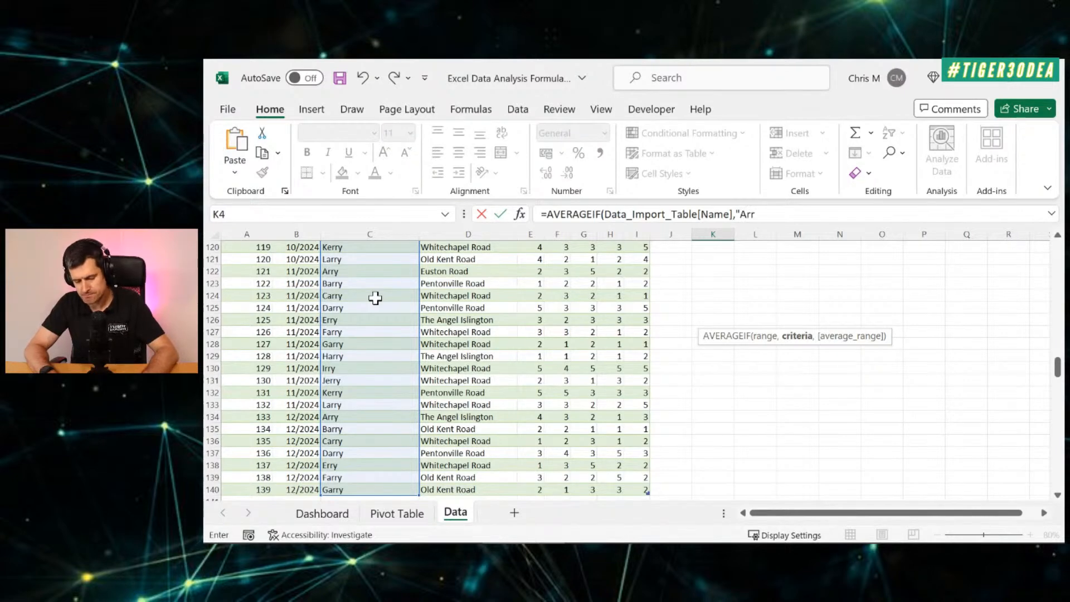
{"action": "type", "text": "y\","}
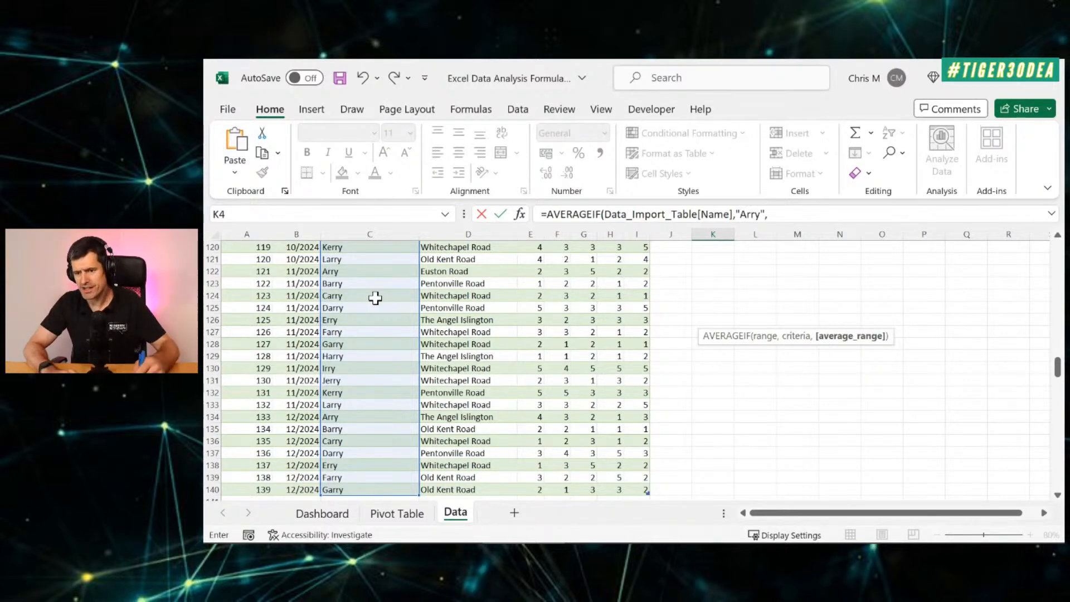
{"action": "left_click", "coordinate": [535, 272]}
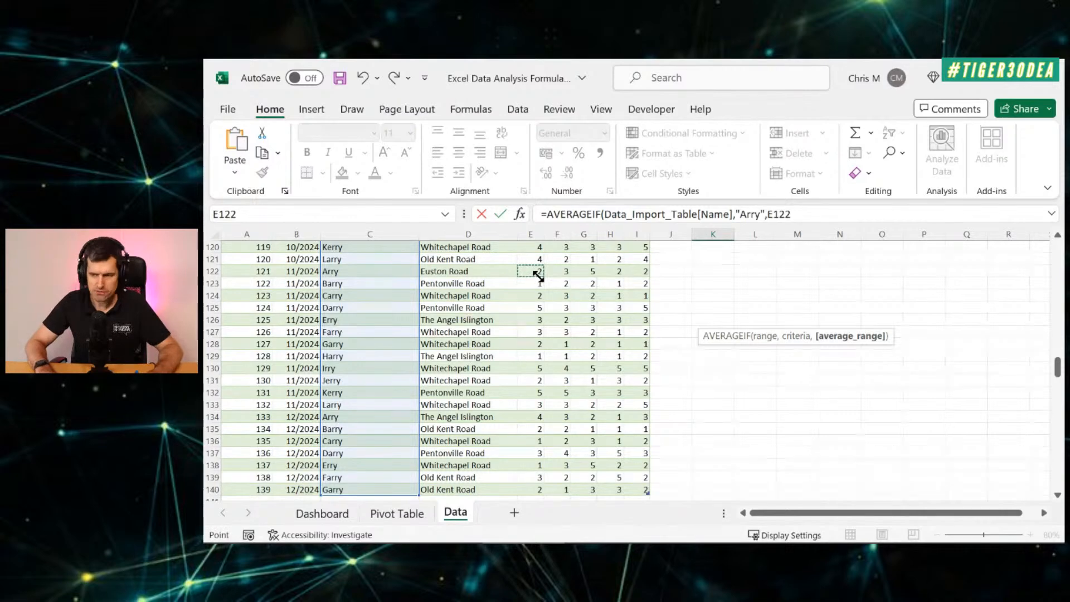
{"action": "key", "text": "ctrl+Up"}
{"action": "key", "text": "Down"}
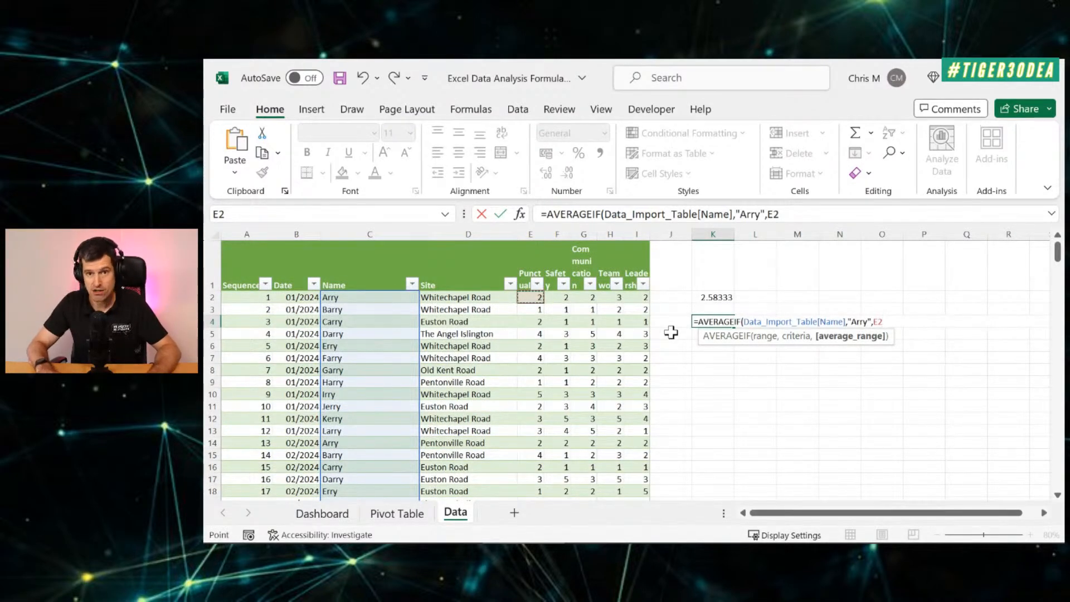
{"action": "key", "text": "ctrl+shift+Down"}
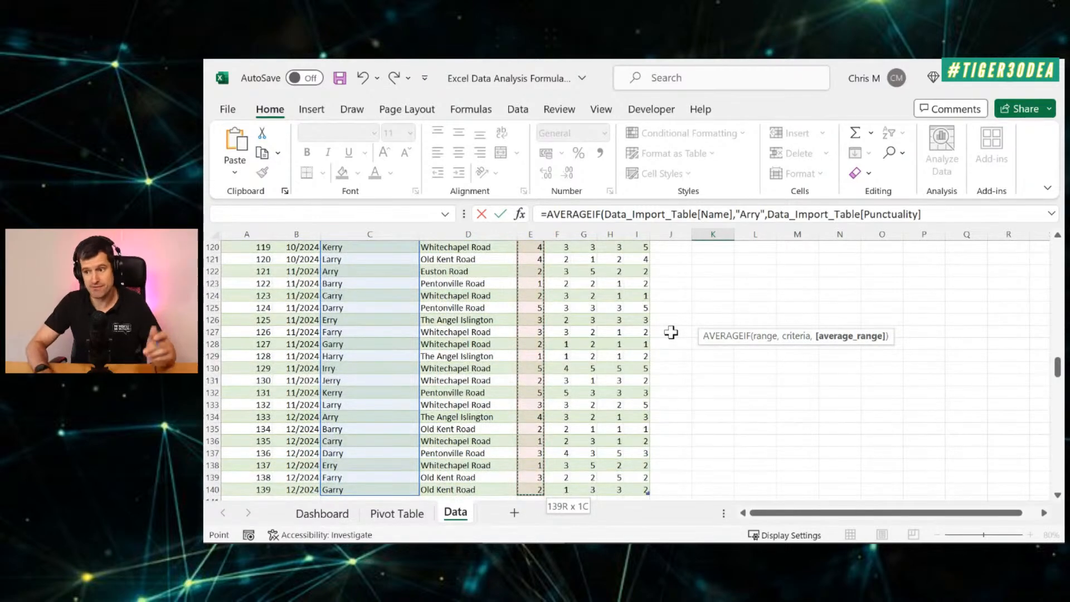
{"action": "left_click", "coordinate": [958, 216]}
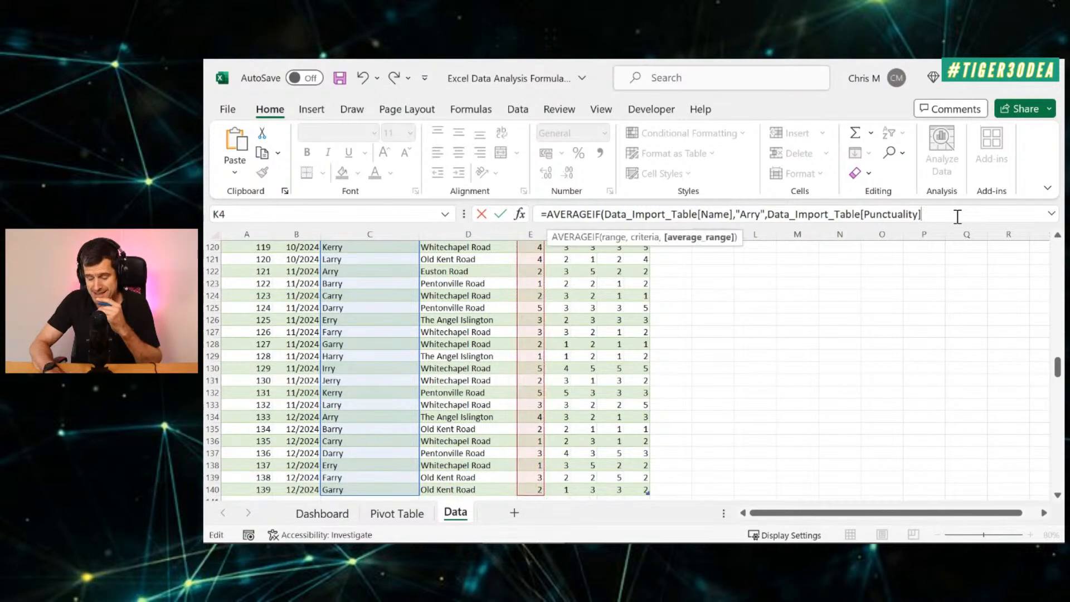
{"action": "type", "text": ")"}
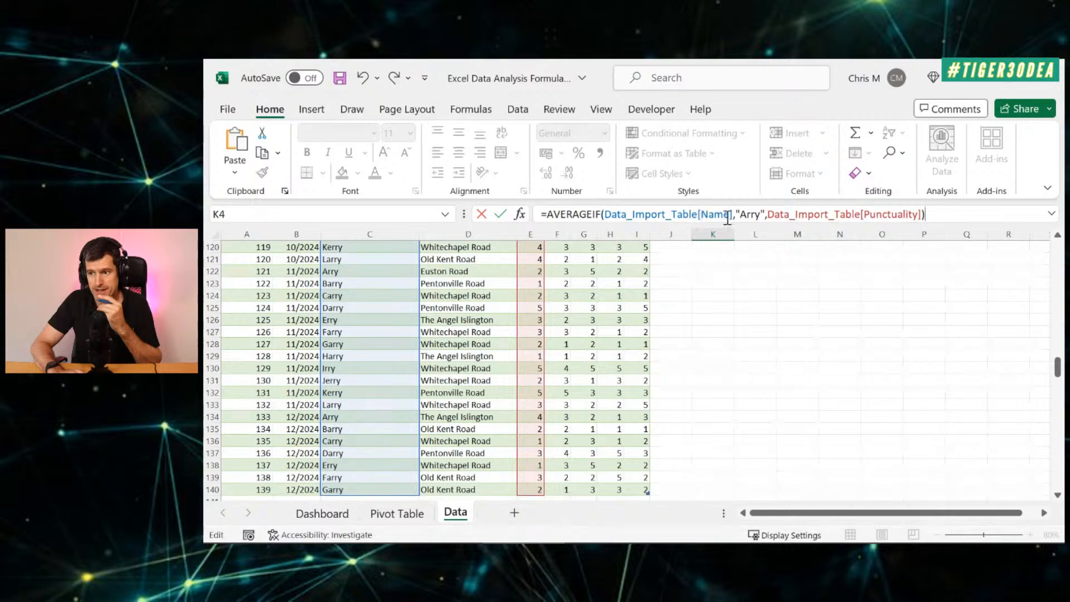
{"action": "key", "text": "Return"}
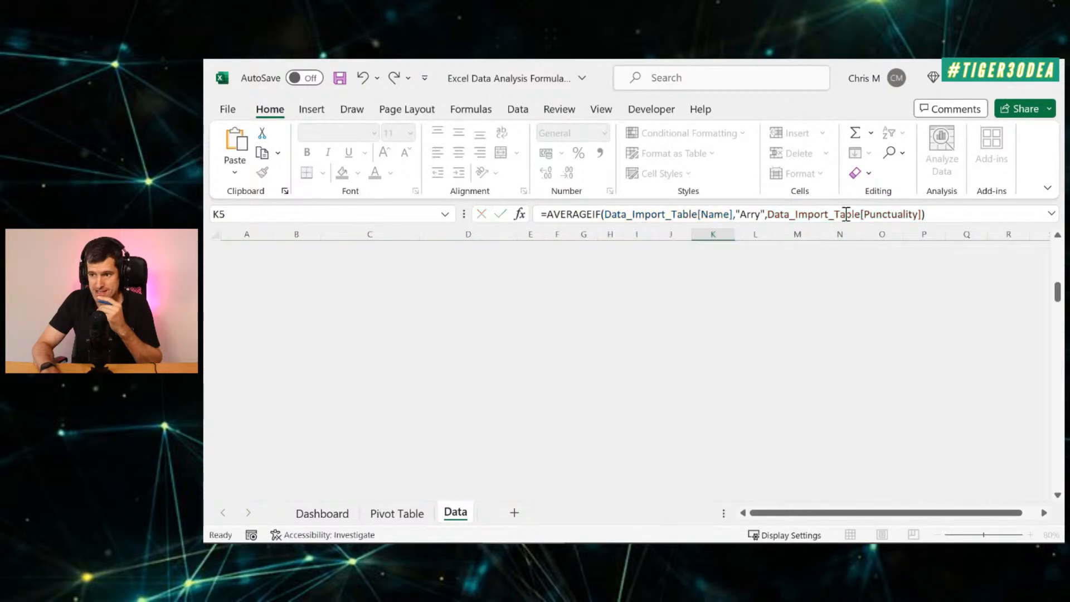
Compare the AVERAGEIF result in K4 with K2 and with the same person's average punctuality on the Pivot Table sheet
{"action": "key", "text": "Up"}
{"action": "key", "text": "Up"}
{"action": "key", "text": "Down"}
{"action": "key", "text": "Down"}
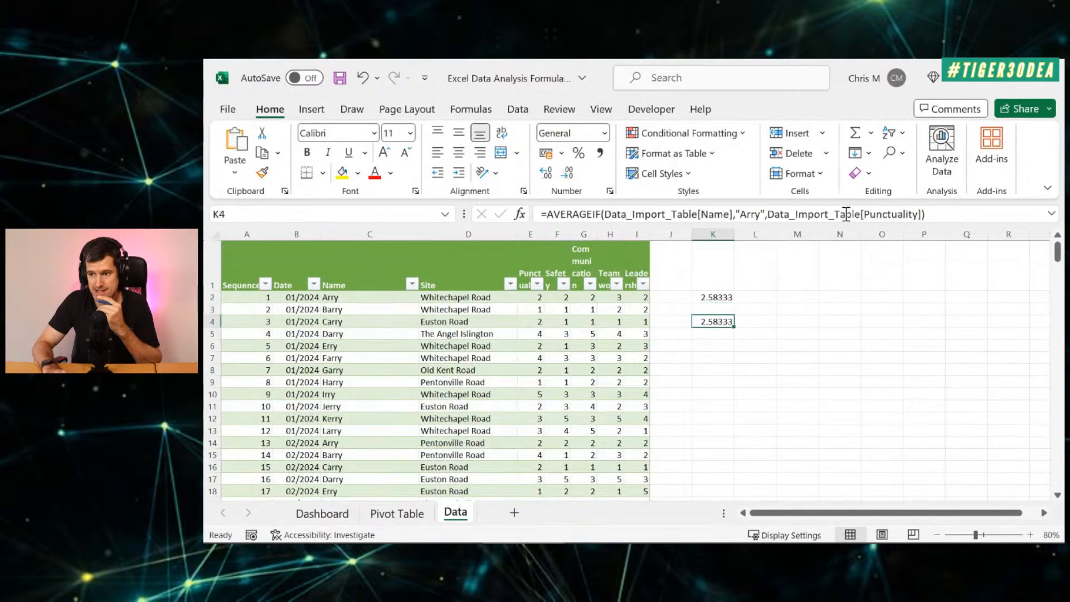
{"action": "left_click", "coordinate": [377, 514]}
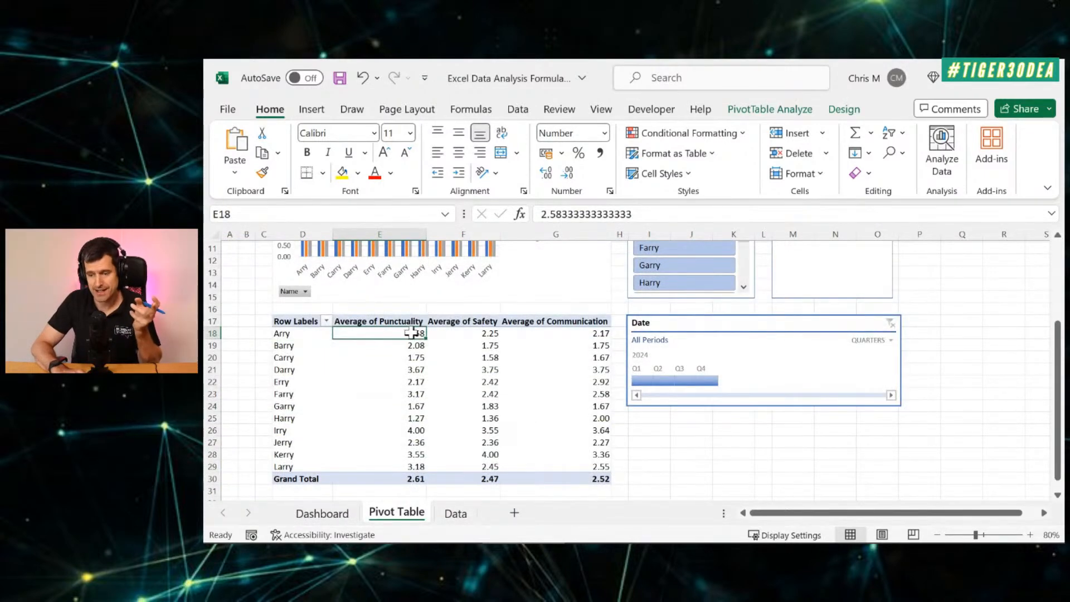
{"action": "scroll", "coordinate": [588, 422], "scroll_direction": "up", "scroll_amount": 3}
{"action": "scroll", "coordinate": [588, 422], "scroll_direction": "up", "scroll_amount": 1}
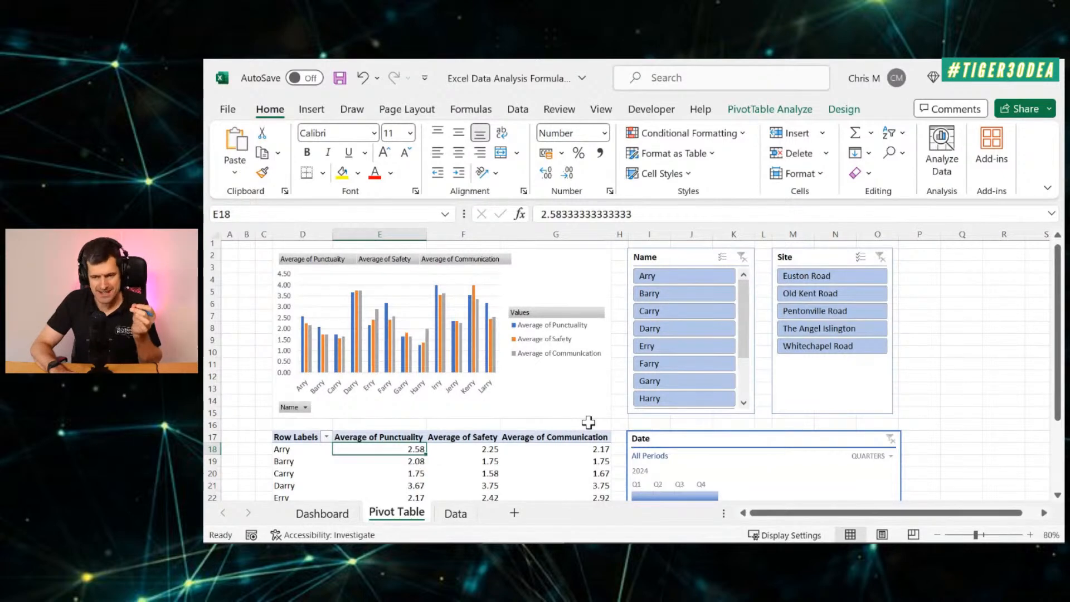
{"action": "left_click", "coordinate": [455, 513]}
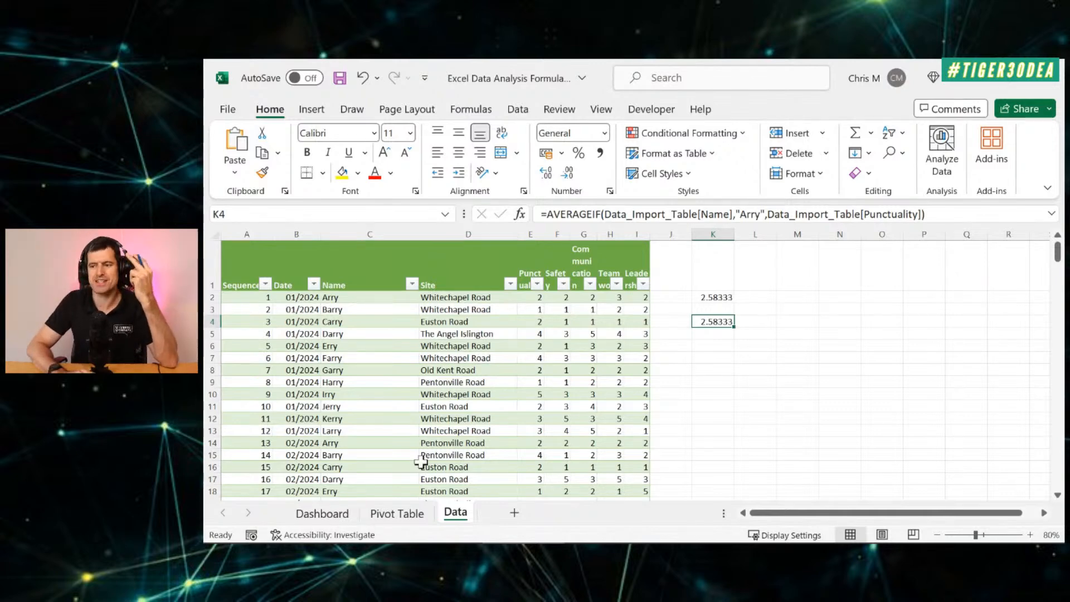
Filter the pivot table to the Euston Road site with the Site slicer
{"action": "left_click", "coordinate": [400, 518]}
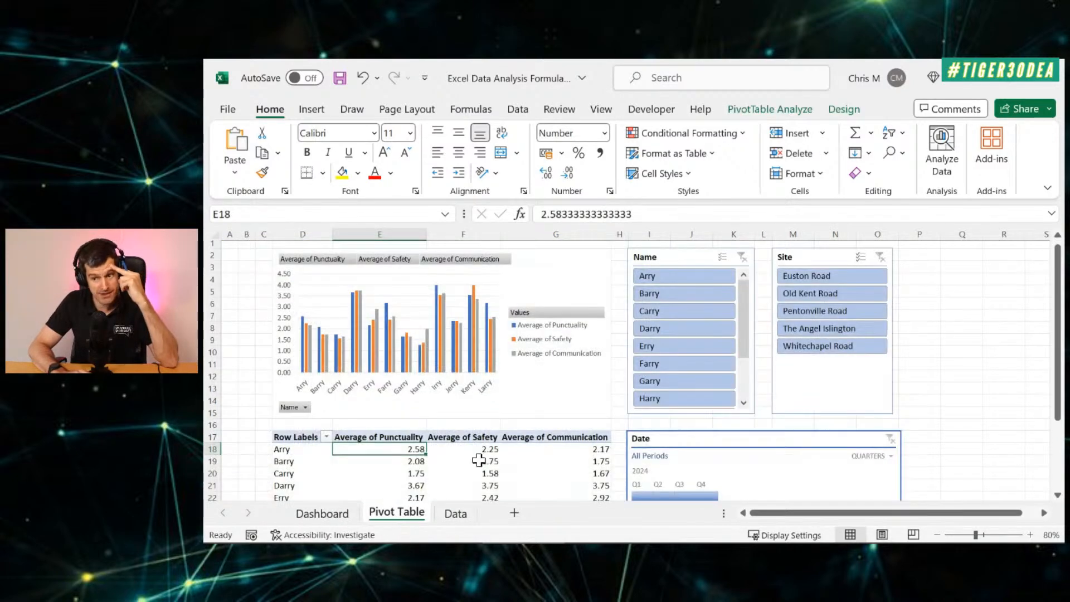
{"action": "scroll", "coordinate": [519, 435], "scroll_direction": "down", "scroll_amount": 2}
{"action": "scroll", "coordinate": [519, 435], "scroll_direction": "up", "scroll_amount": 2}
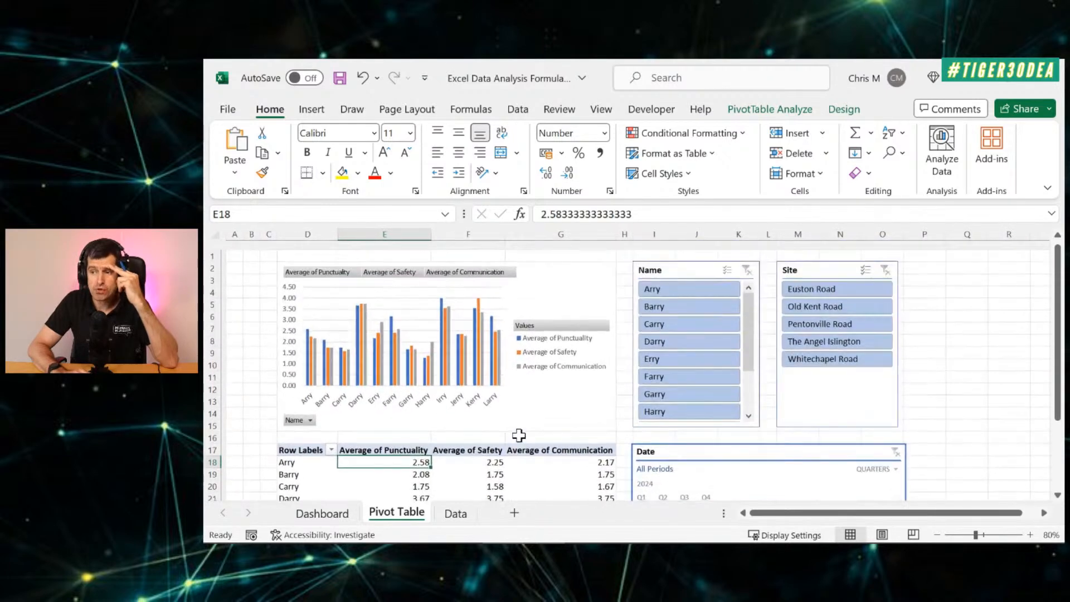
{"action": "left_click", "coordinate": [865, 280]}
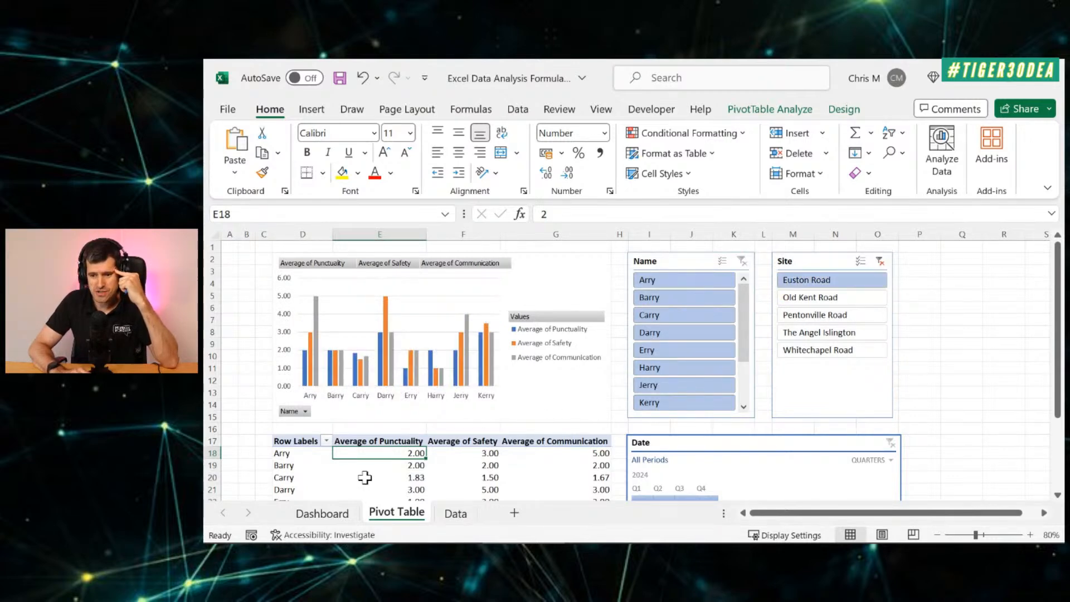
Start an AVERAGEIFS formula in cell K5 of the Data sheet, using Data_Import_Table[Punctuality] as the average range
{"action": "left_click", "coordinate": [455, 516]}
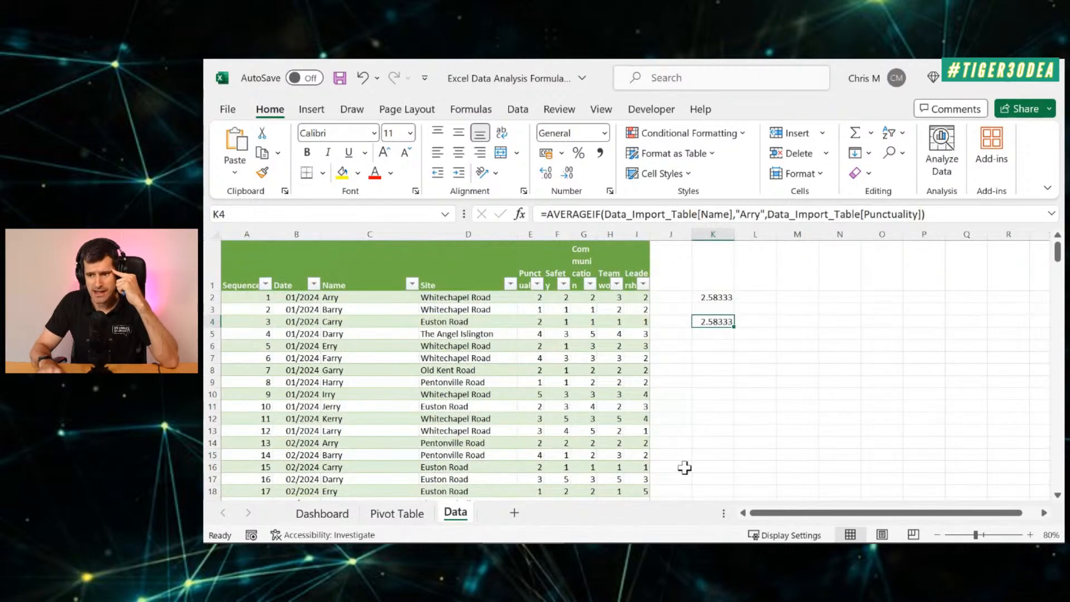
{"action": "key", "text": "Down"}
{"action": "type", "text": "=AVER"}
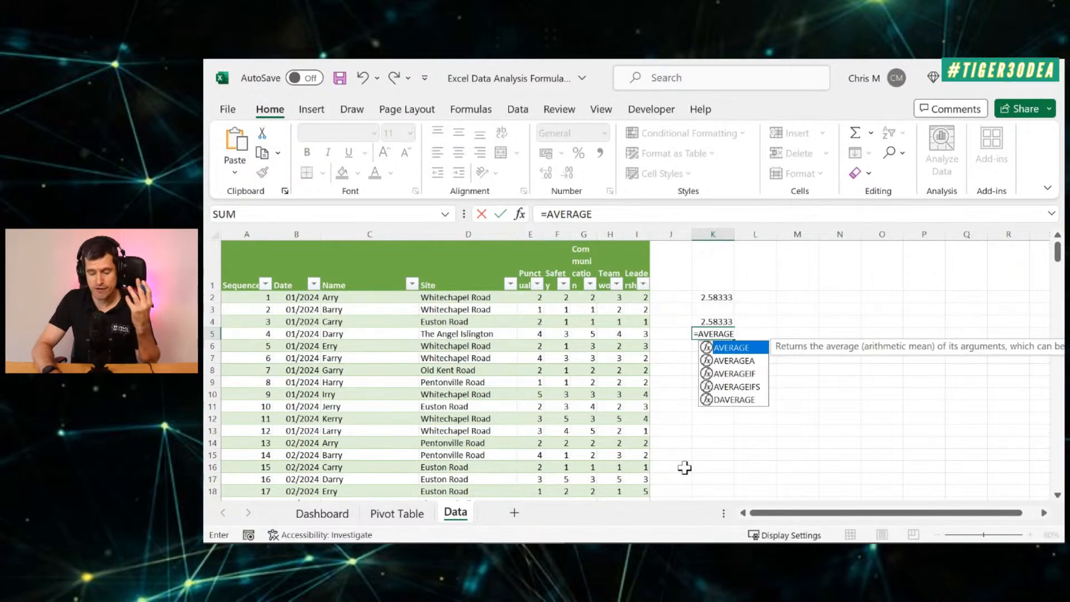
{"action": "left_click", "coordinate": [748, 387]}
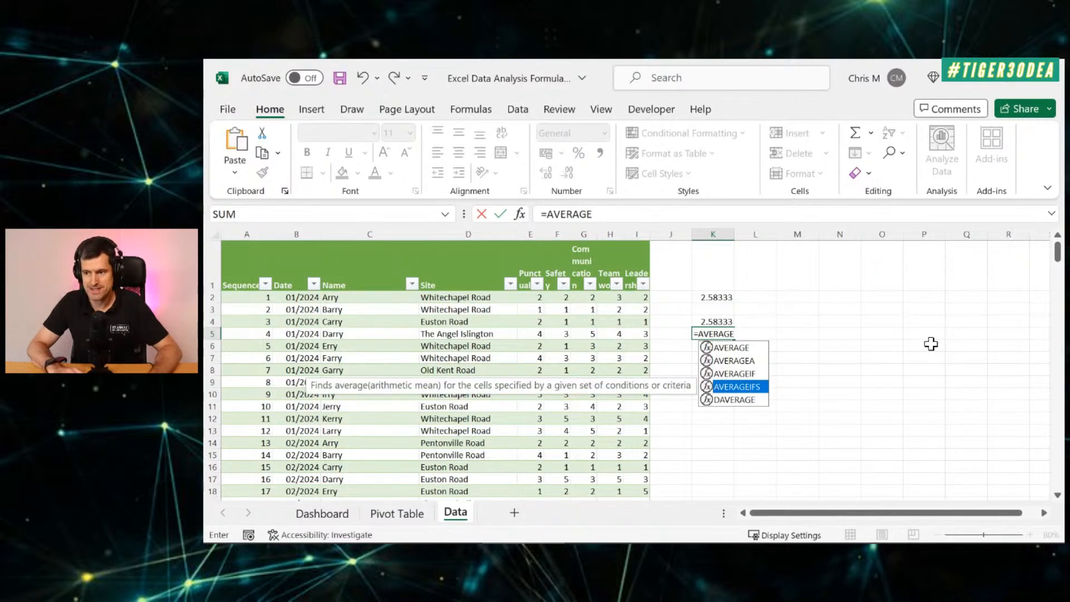
{"action": "key", "text": "Tab"}
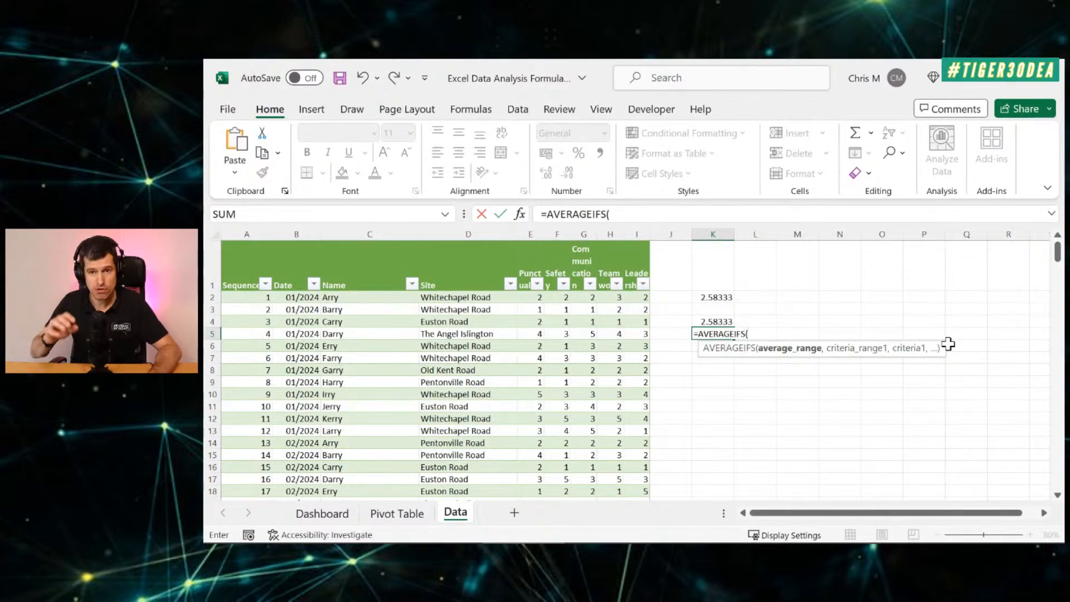
{"action": "left_click", "coordinate": [613, 217]}
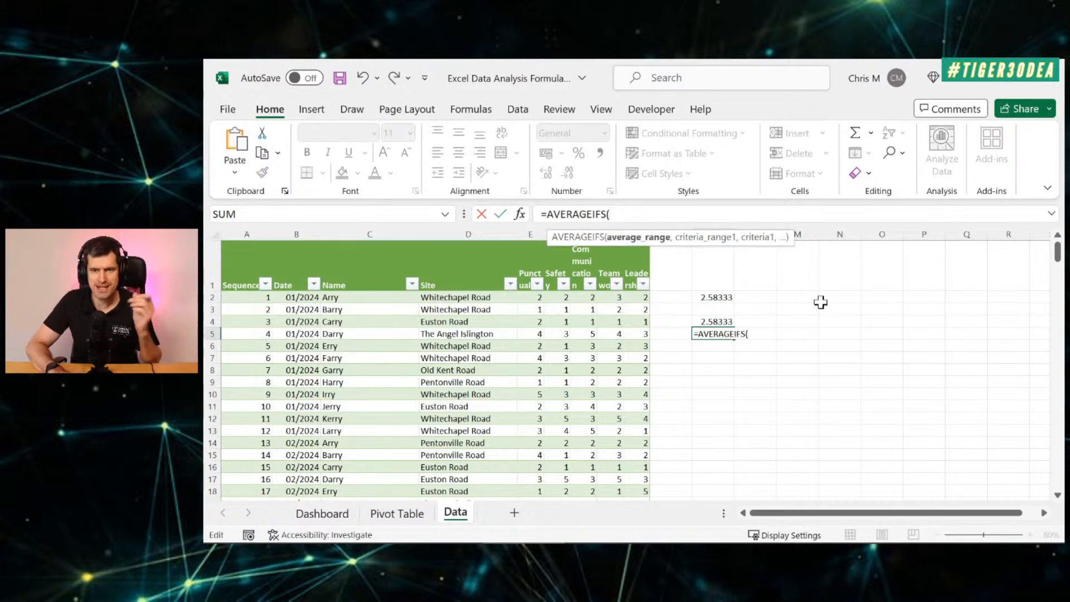
{"action": "left_click", "coordinate": [530, 298]}
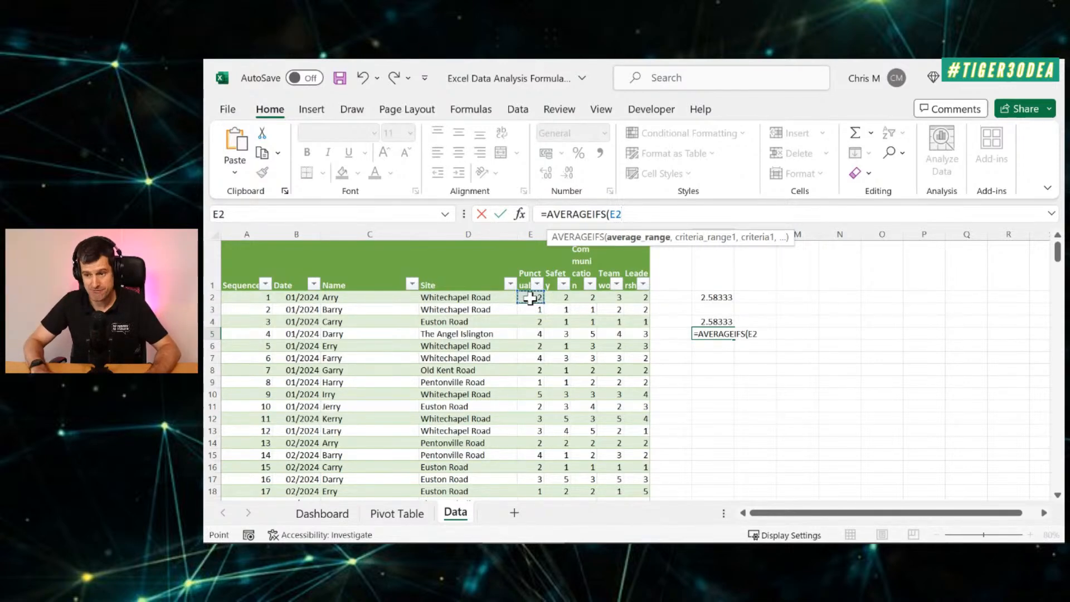
{"action": "key", "text": "ctrl+shift+Down"}
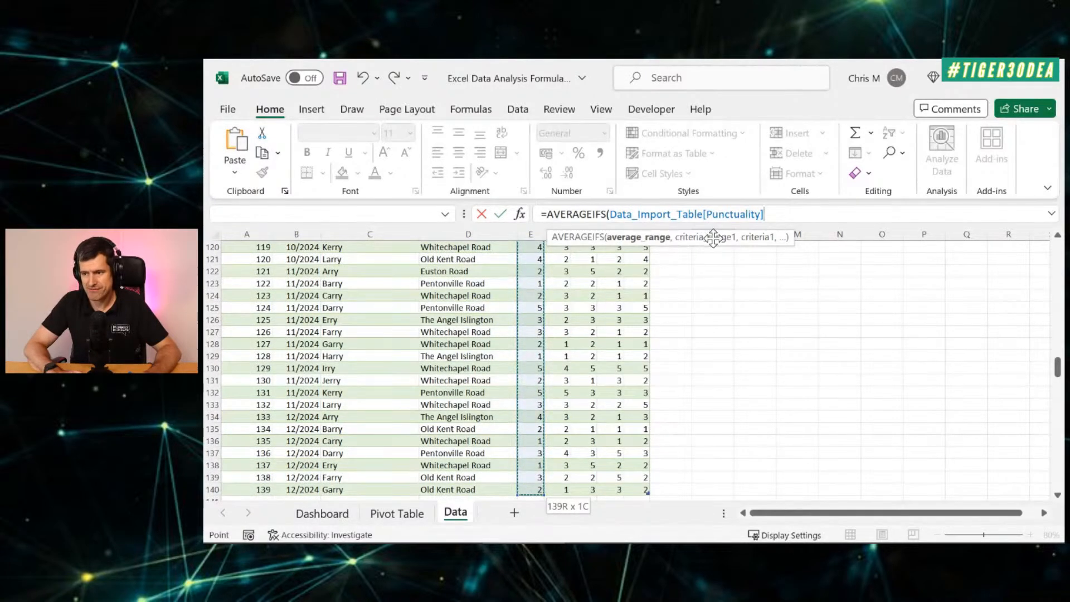
Add Data_Import_Table[Name] as the first criteria range, with the first listed person's name as its criterion
{"action": "type", "text": ","}
{"action": "left_click", "coordinate": [333, 320]}
{"action": "key", "text": "ctrl+Up"}
{"action": "key", "text": "Down"}
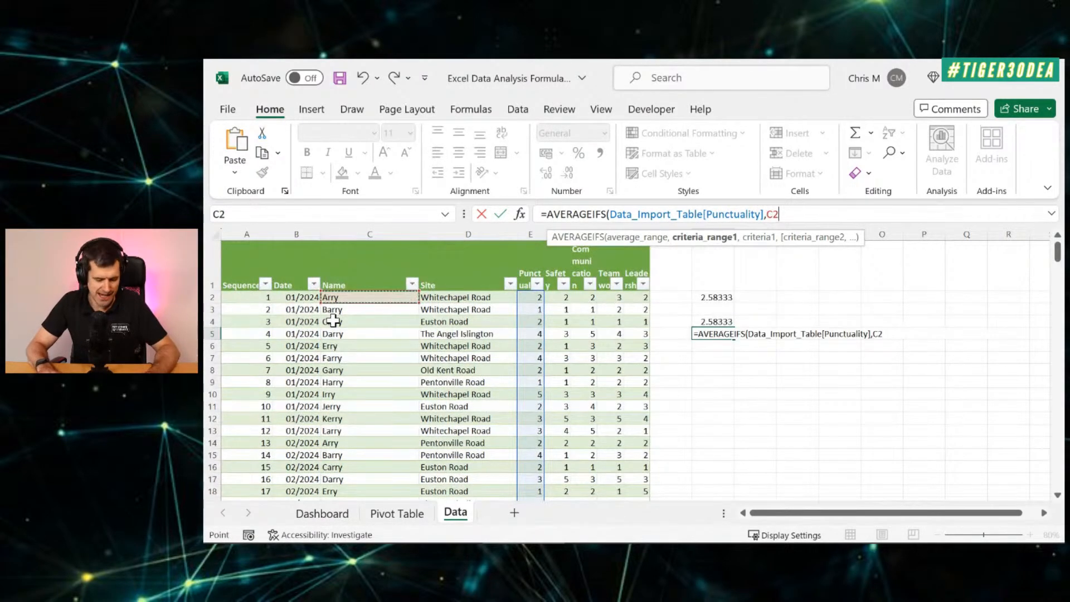
{"action": "key", "text": "ctrl+shift+Down"}
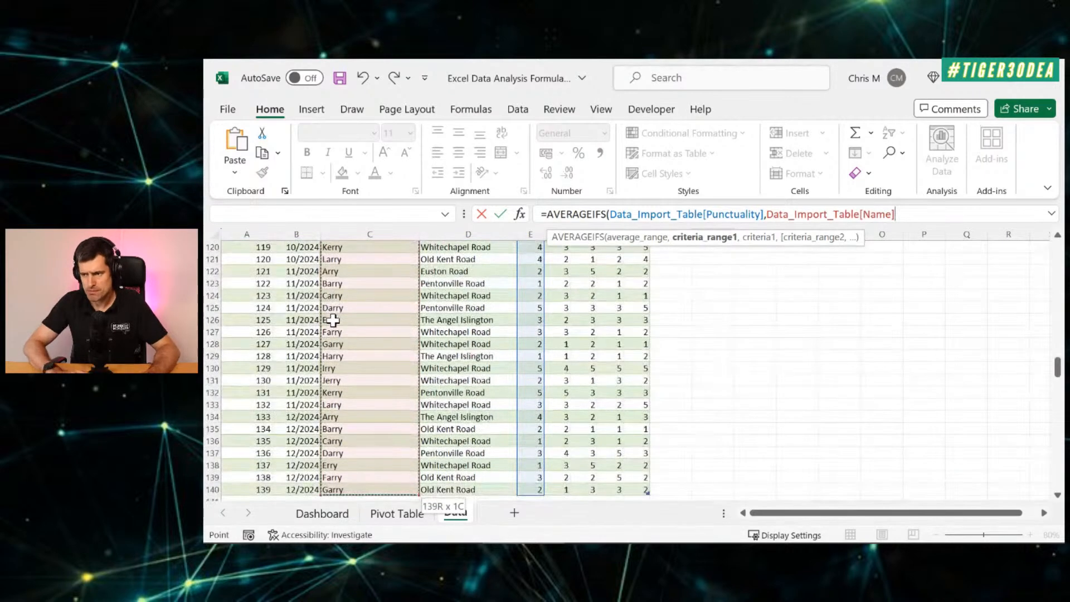
{"action": "type", "text": ",\"Arr"}
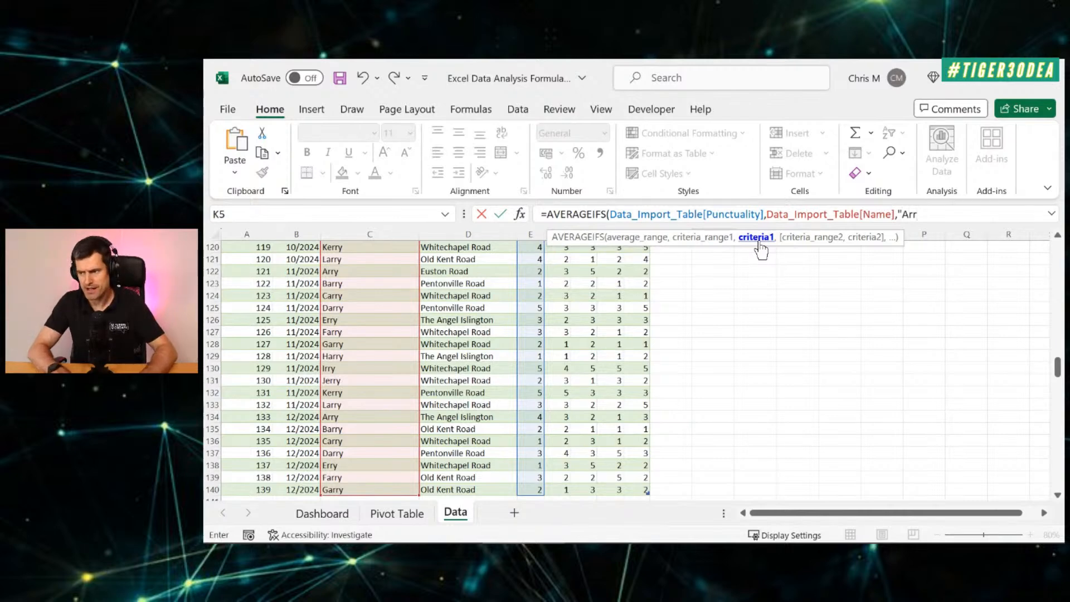
{"action": "type", "text": "y\""}
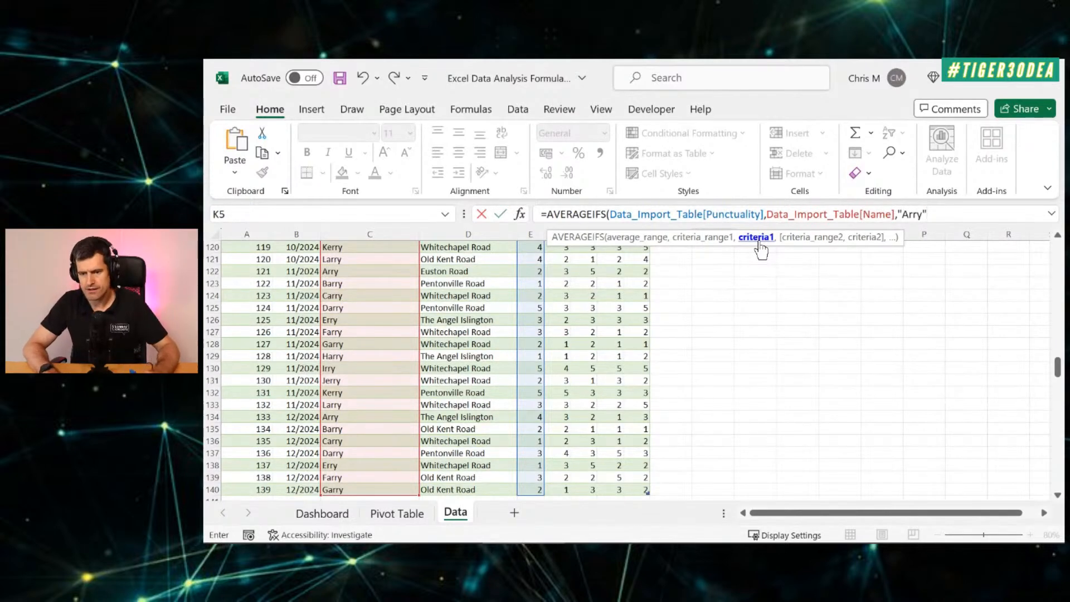
Add Data_Import_Table[Site] as the second criteria range with "Euston Road" as its criterion and complete the formula
{"action": "type", "text": ","}
{"action": "left_click", "coordinate": [478, 308]}
{"action": "key", "text": "ctrl+Up"}
{"action": "key", "text": "Down"}
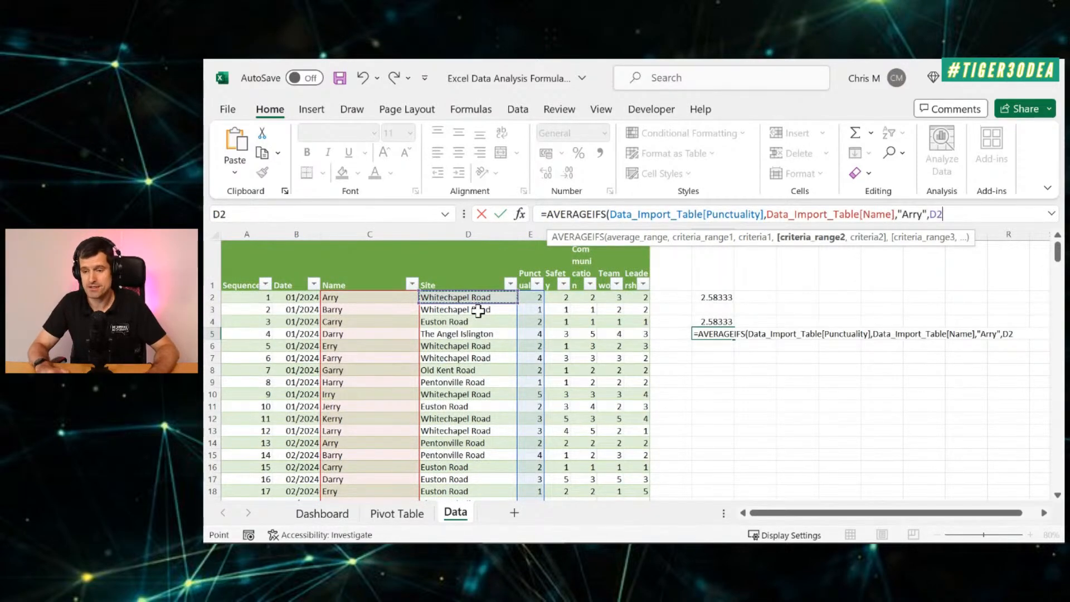
{"action": "key", "text": "ctrl+shift+Down"}
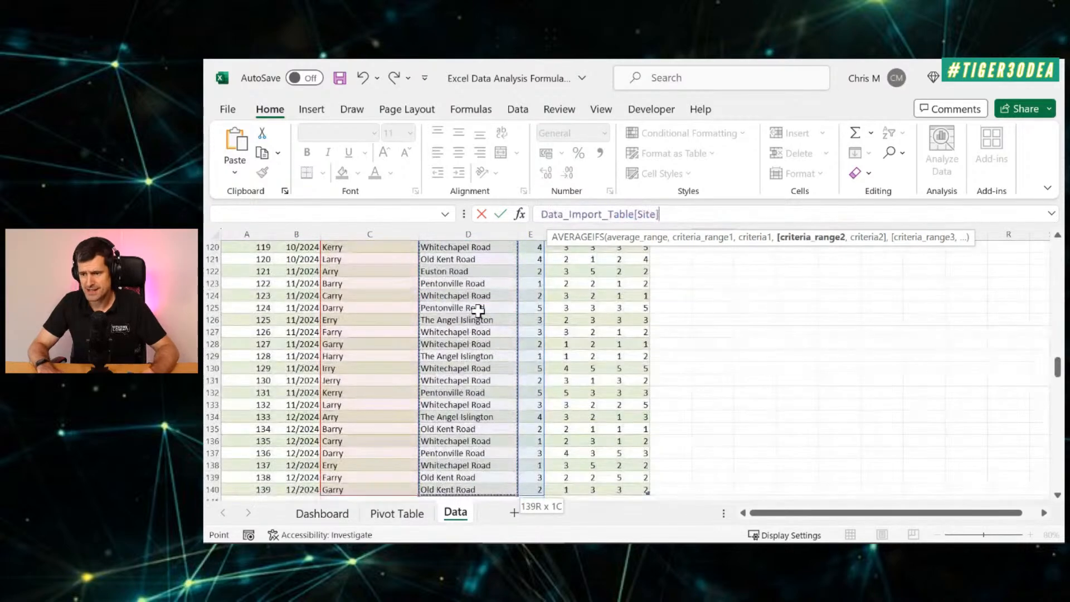
{"action": "type", "text": ",\"E"}
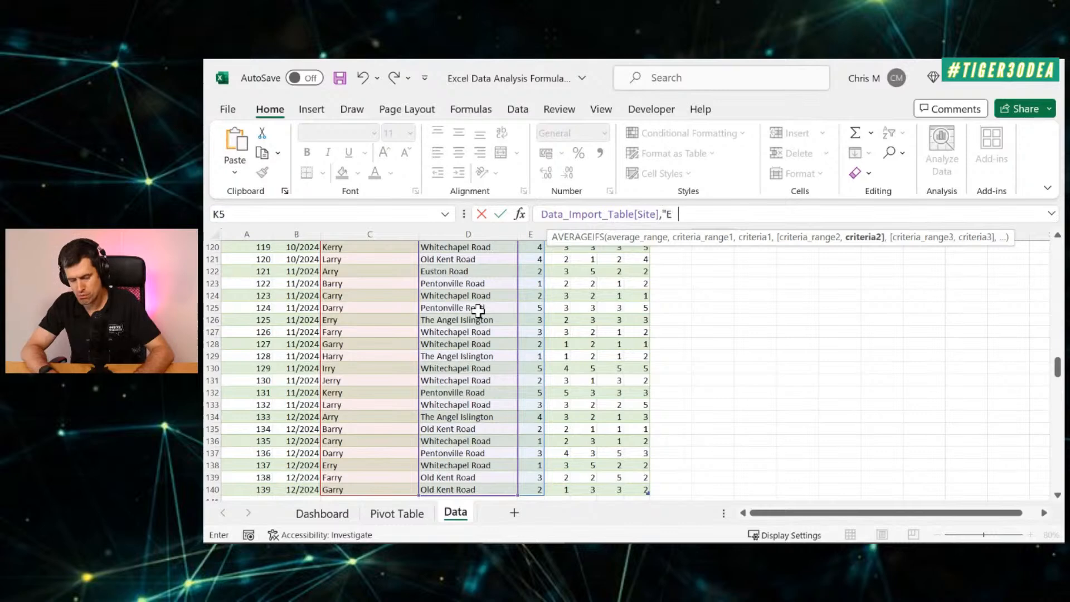
{"action": "type", "text": "uston Road"}
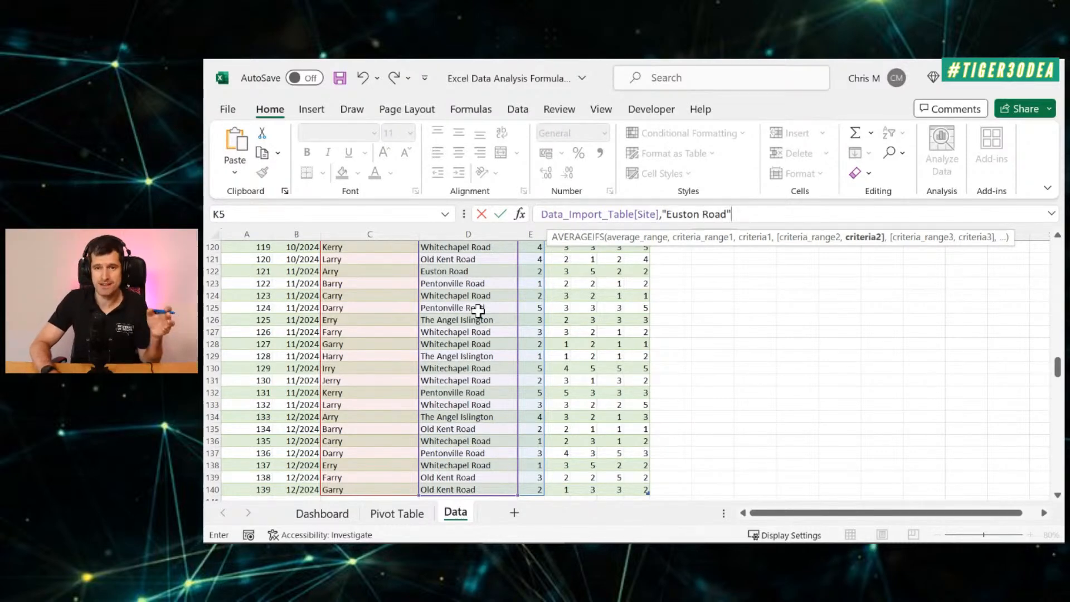
{"action": "type", "text": "\")"}
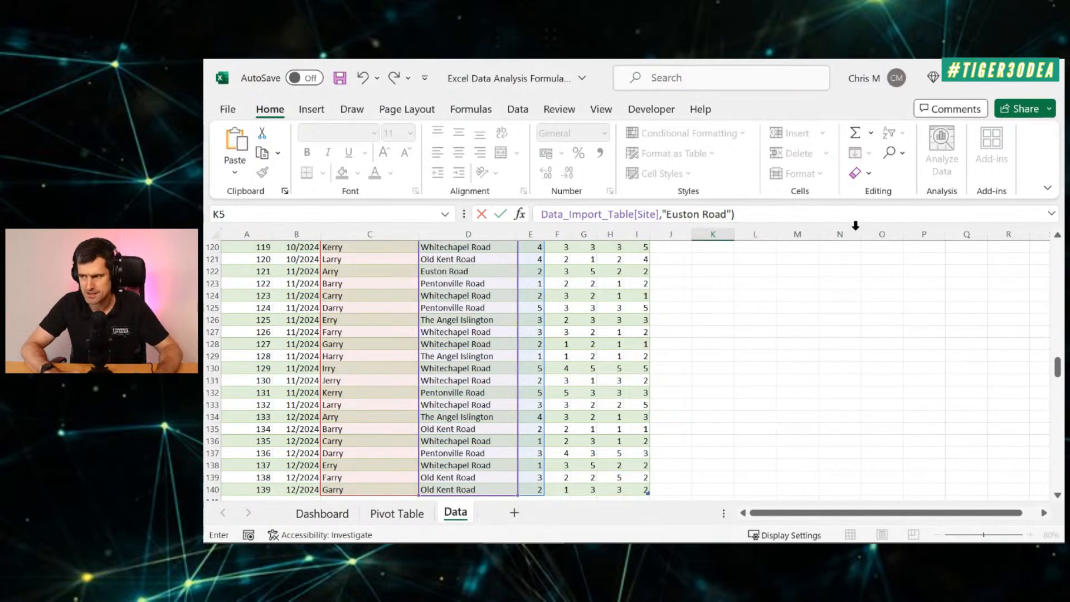
{"action": "key", "text": "Return"}
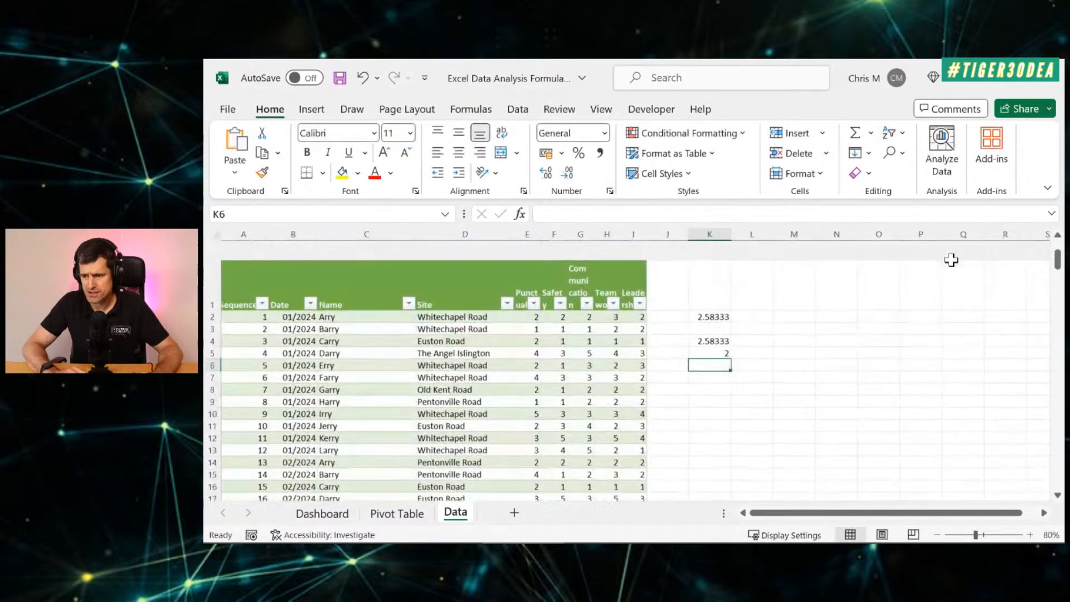
Review the full AVERAGEIFS formula in K5 in the expanded formula bar, leaving it unedited
{"action": "left_click", "coordinate": [712, 333]}
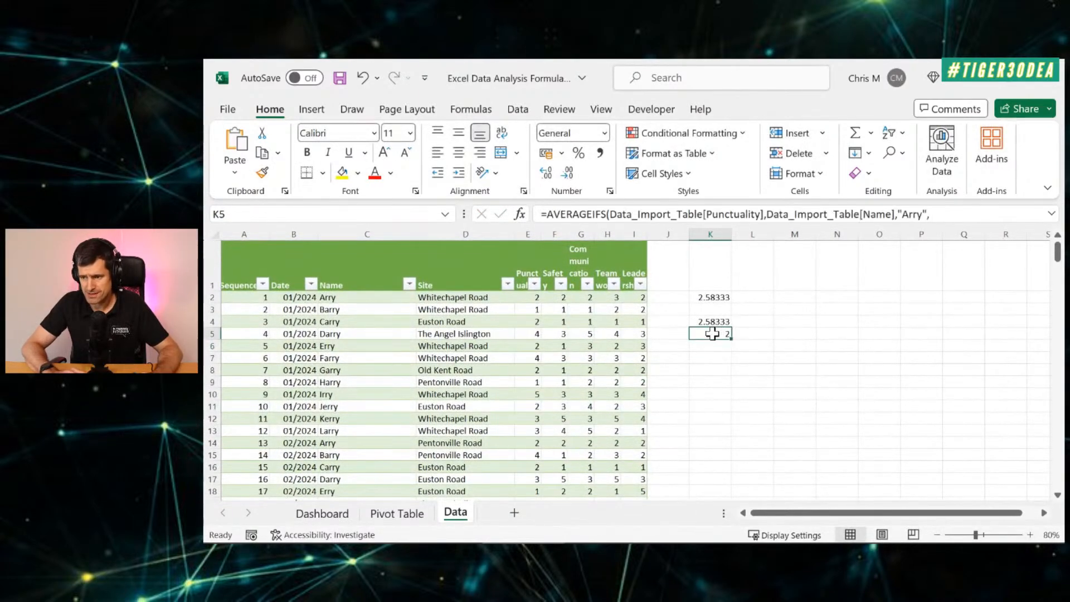
{"action": "left_click", "coordinate": [1051, 214]}
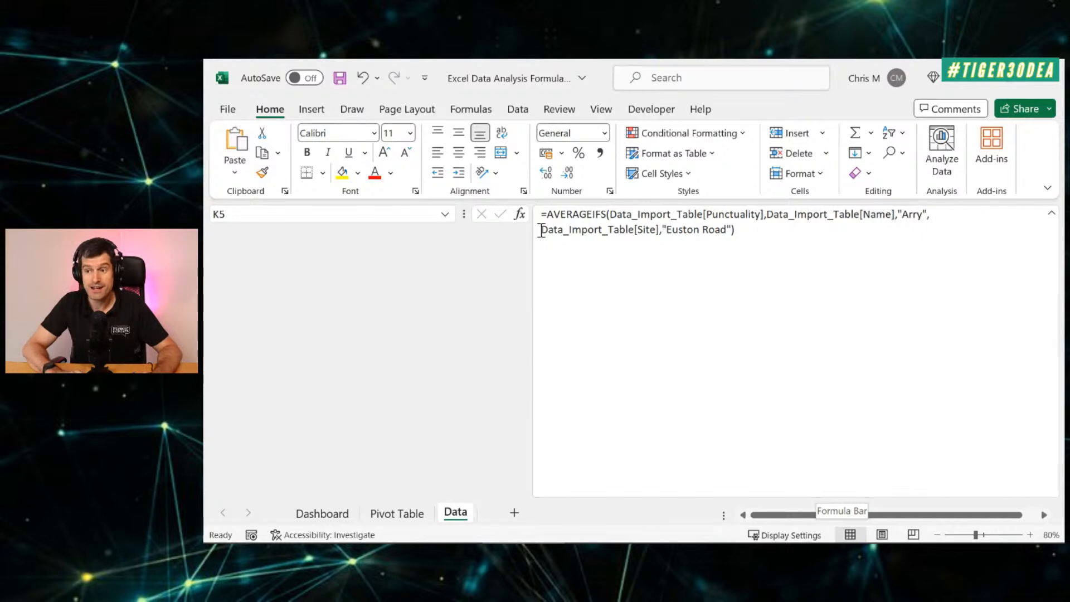
{"action": "left_click", "coordinate": [715, 230]}
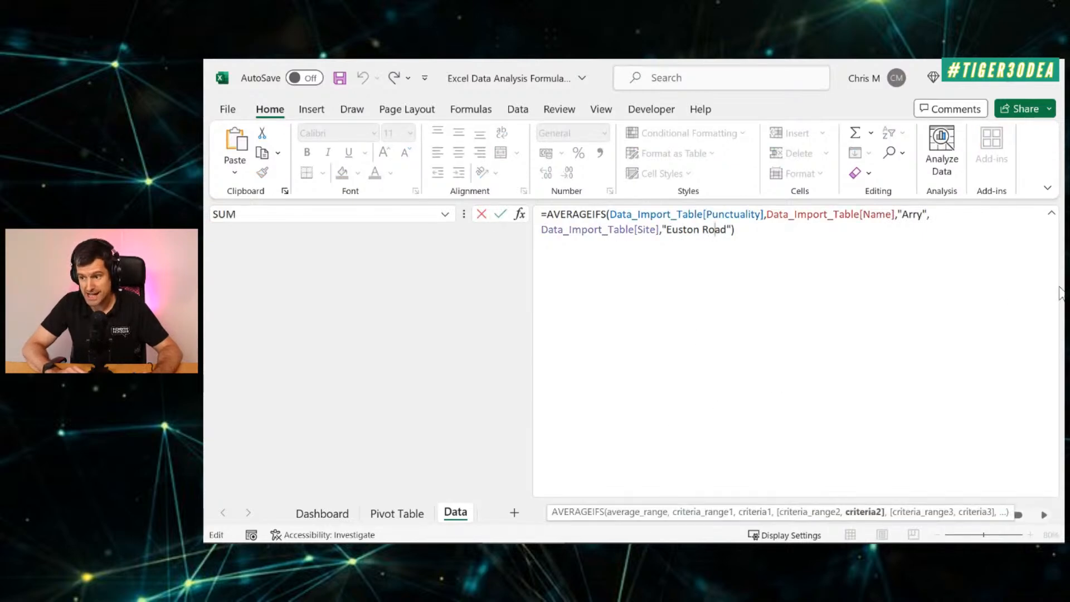
{"action": "left_click", "coordinate": [1051, 212]}
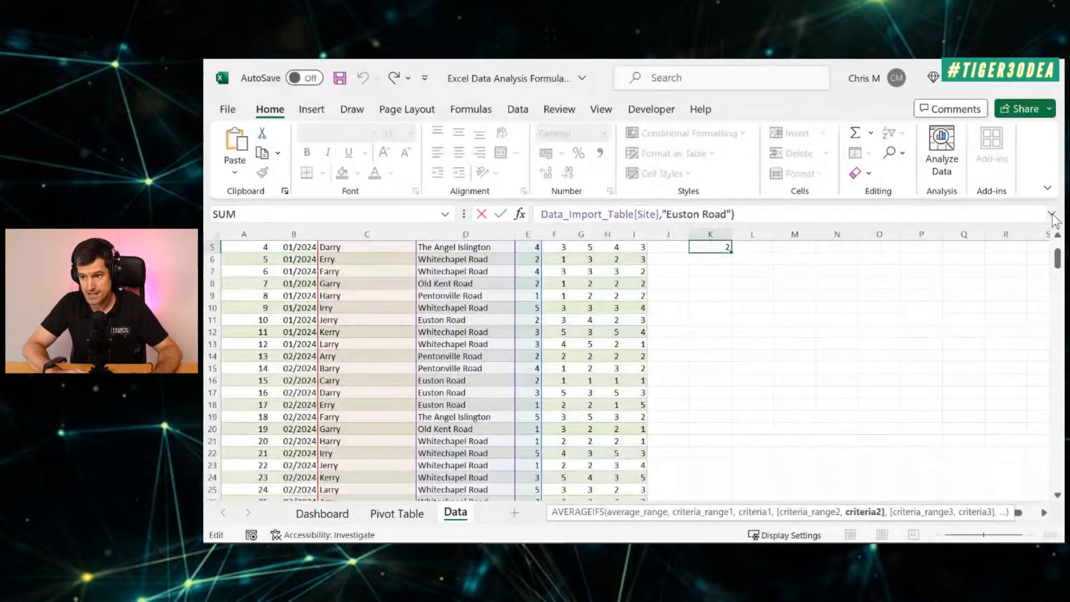
{"action": "left_click", "coordinate": [753, 308]}
{"action": "scroll", "coordinate": [752, 308], "scroll_direction": "up", "scroll_amount": 2}
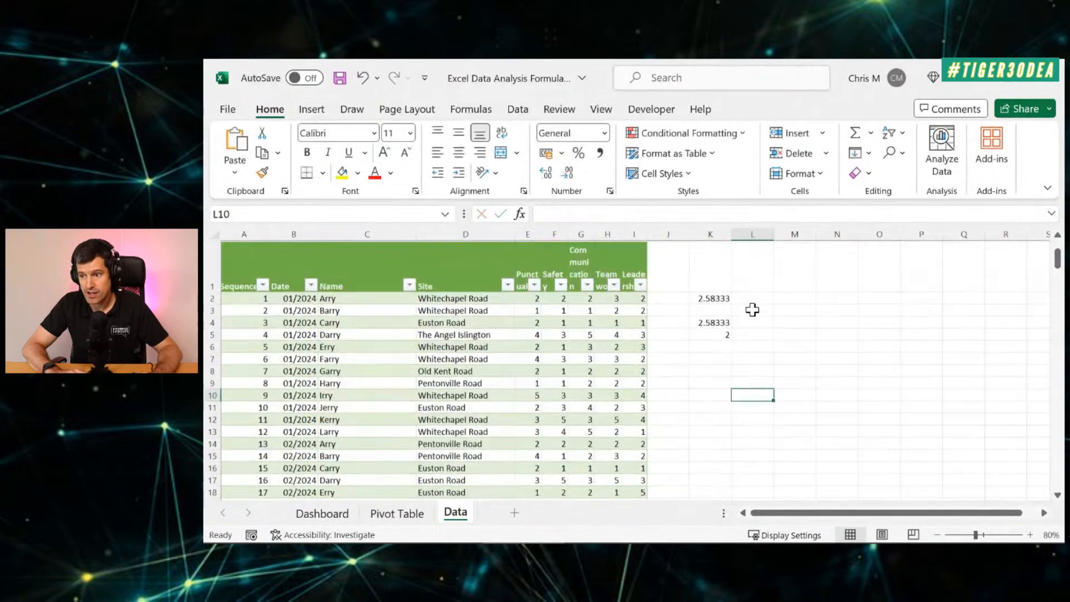
Compare the K5 result with the first person's average punctuality in the filtered pivot table on the Pivot Table sheet
{"action": "left_click", "coordinate": [706, 333]}
{"action": "left_click", "coordinate": [394, 515]}
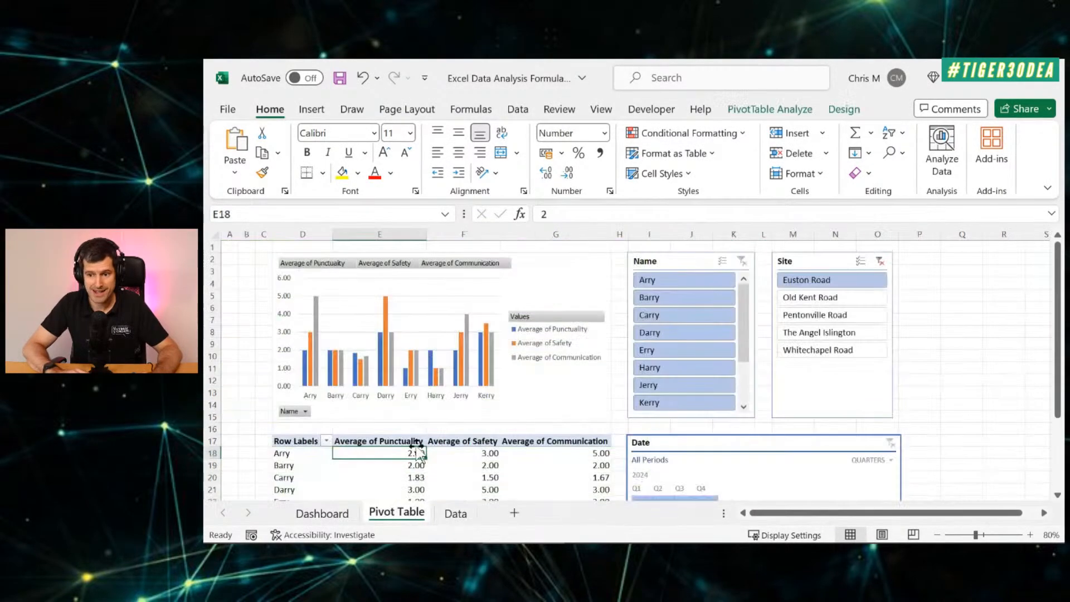
{"action": "scroll", "coordinate": [401, 407], "scroll_direction": "down", "scroll_amount": 3}
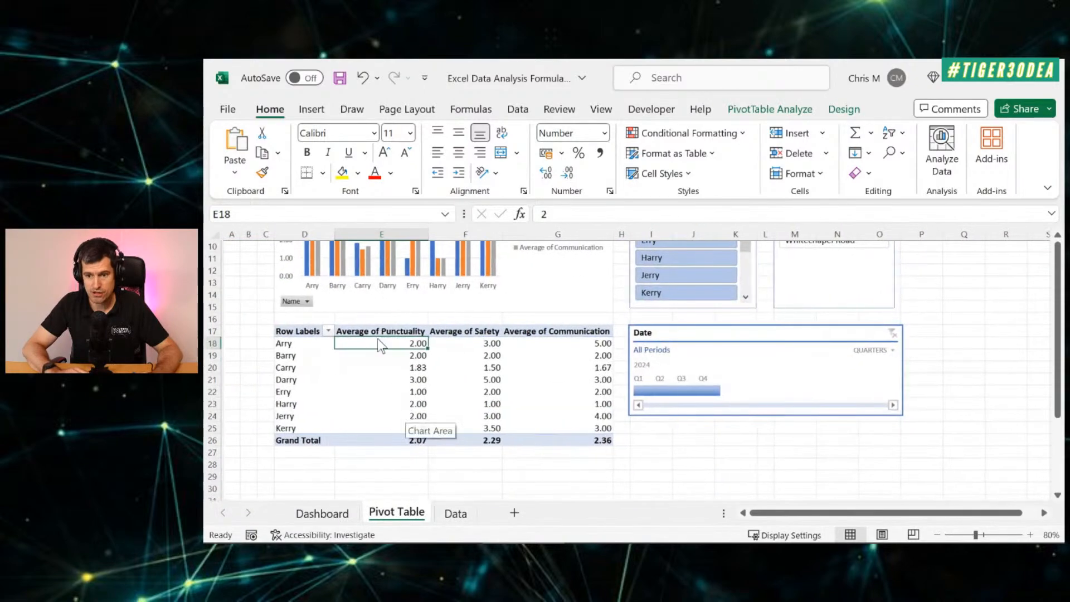
{"action": "scroll", "coordinate": [390, 344], "scroll_direction": "up", "scroll_amount": 3}
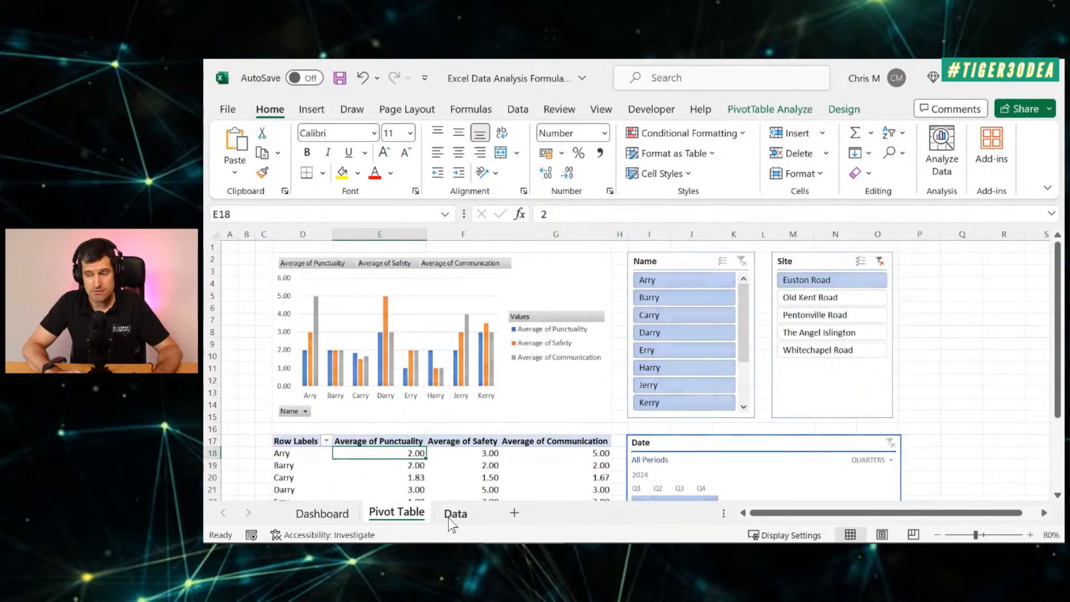
{"action": "left_click", "coordinate": [454, 514]}
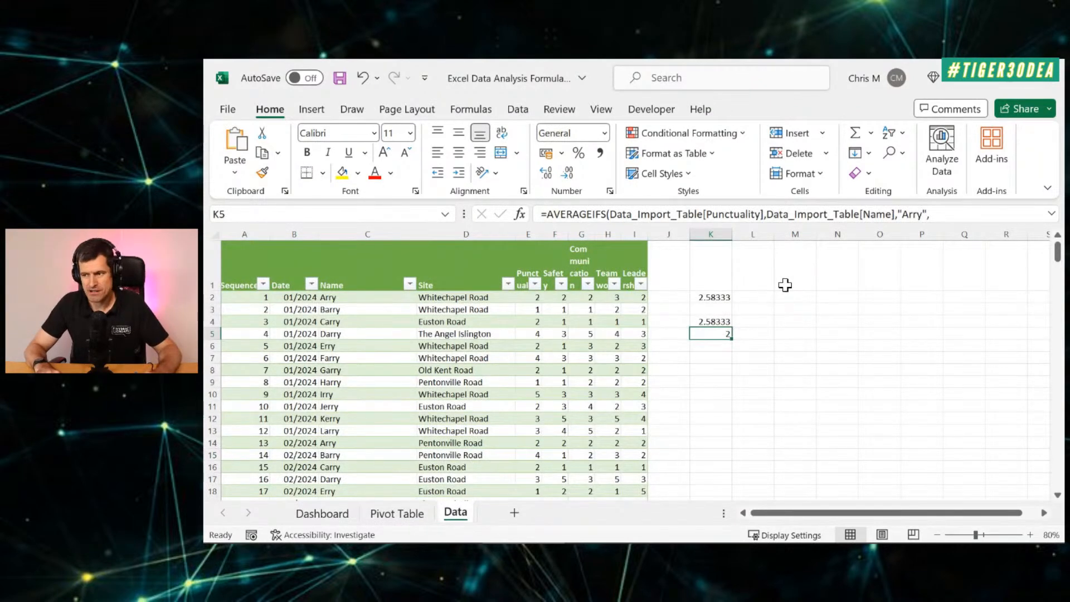
On the Pivot Table sheet, filter briefly to the third listed person, and clear the Name and Site slicer filters
{"action": "left_click", "coordinate": [398, 514]}
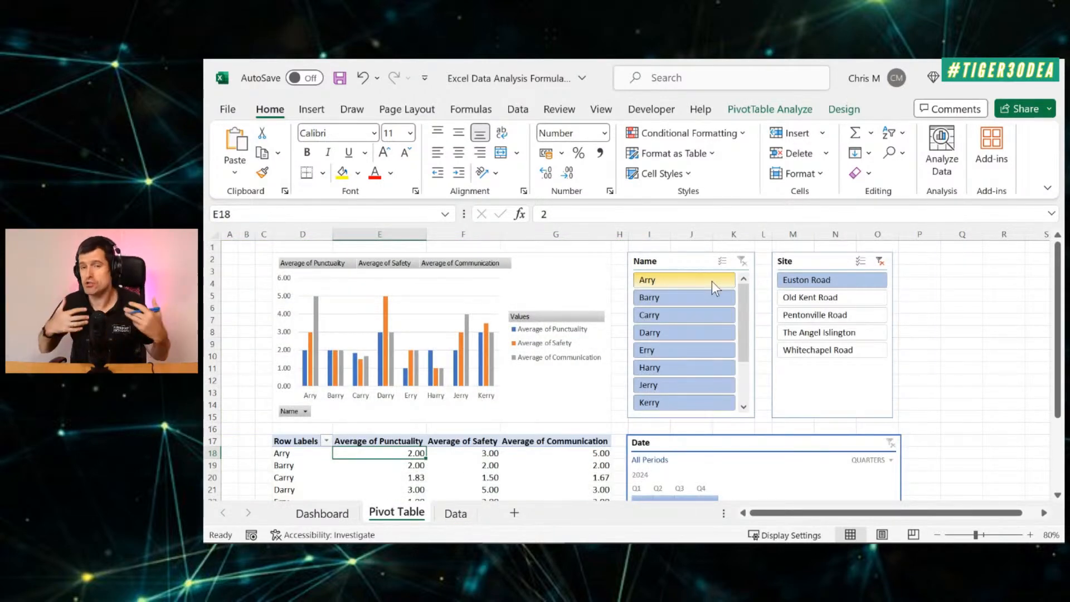
{"action": "left_click", "coordinate": [694, 312]}
{"action": "left_click", "coordinate": [739, 261]}
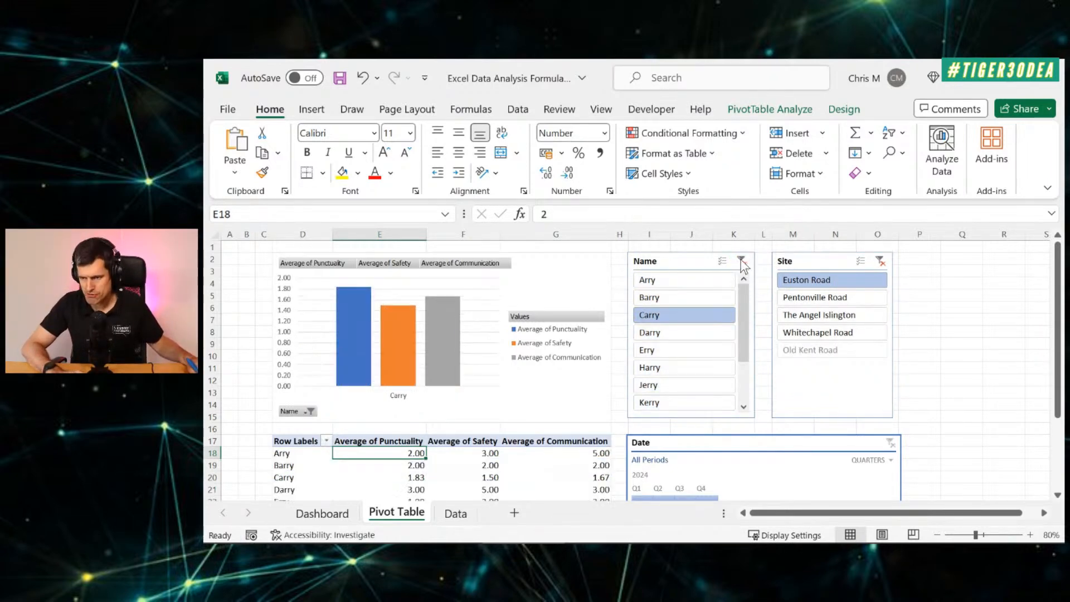
{"action": "left_click", "coordinate": [881, 261]}
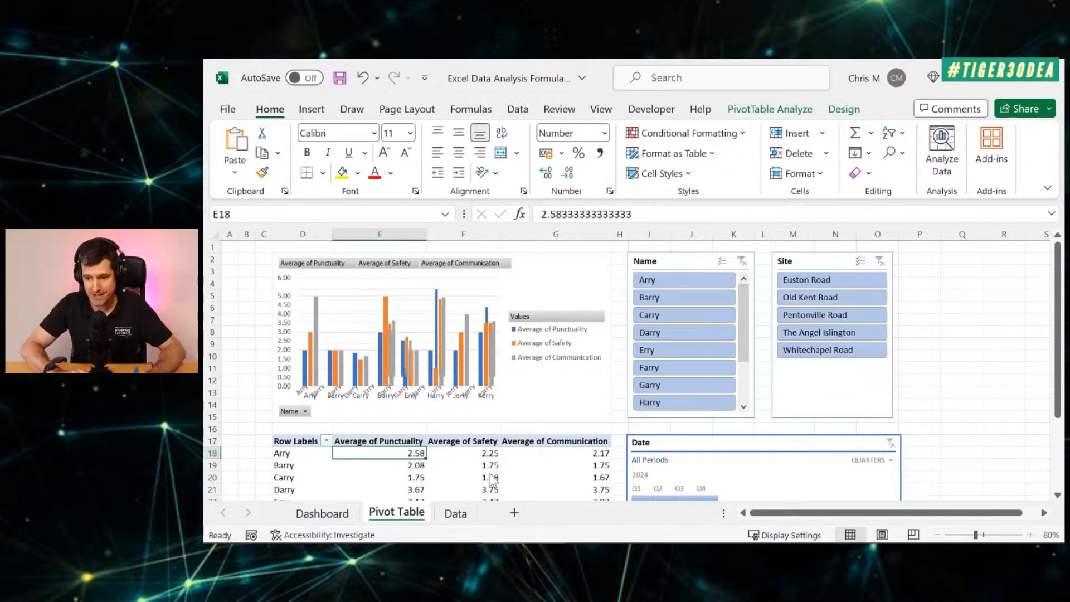
Examine the fixed name and site criteria in the K5 formula on the Data sheet
{"action": "left_click", "coordinate": [455, 513]}
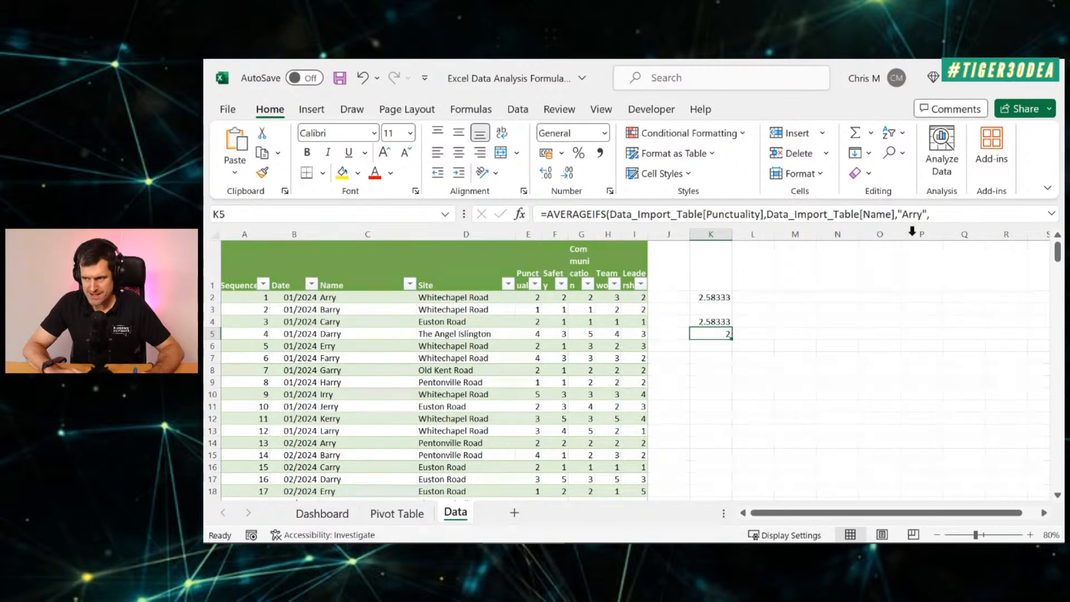
{"action": "left_click", "coordinate": [1051, 213]}
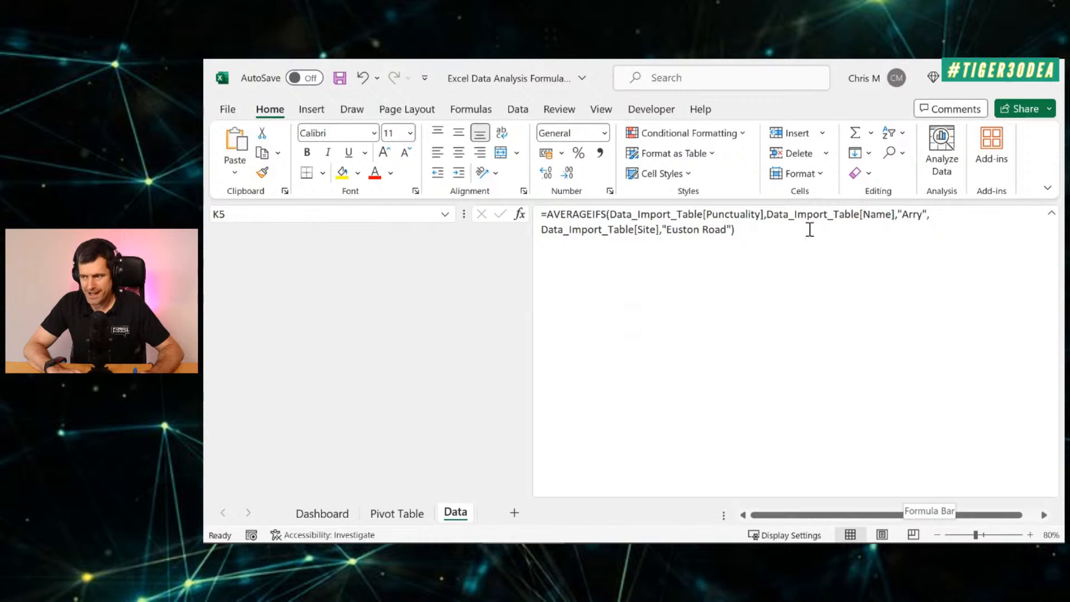
{"action": "left_click", "coordinate": [1051, 215]}
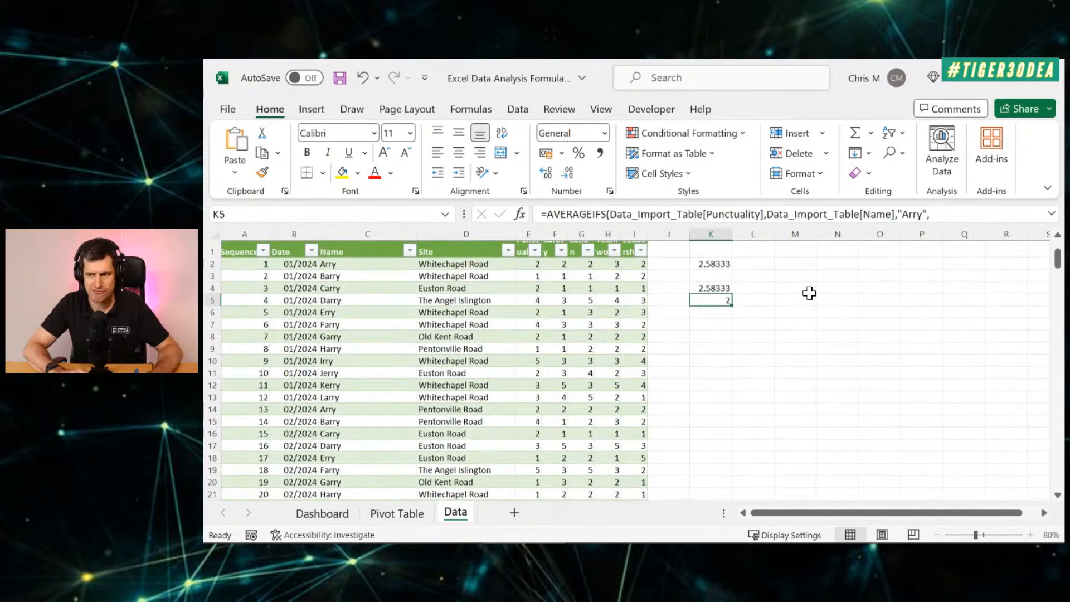
Enter the label "Name" in cell M4 of the Data sheet and select the adjacent cell N4
{"action": "left_click", "coordinate": [781, 289]}
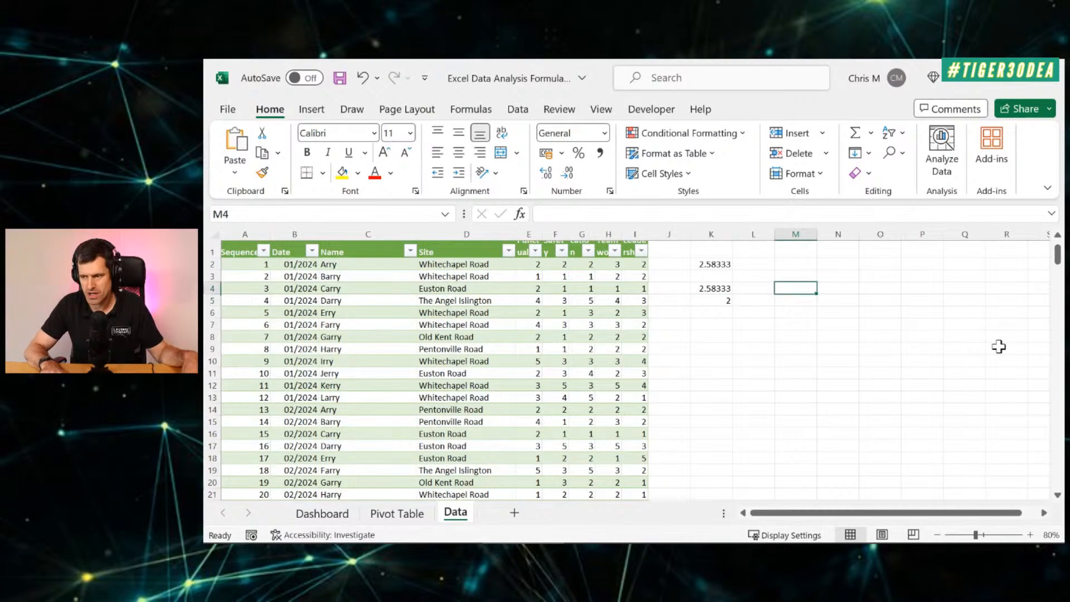
{"action": "scroll", "coordinate": [998, 347], "scroll_direction": "up", "scroll_amount": 1}
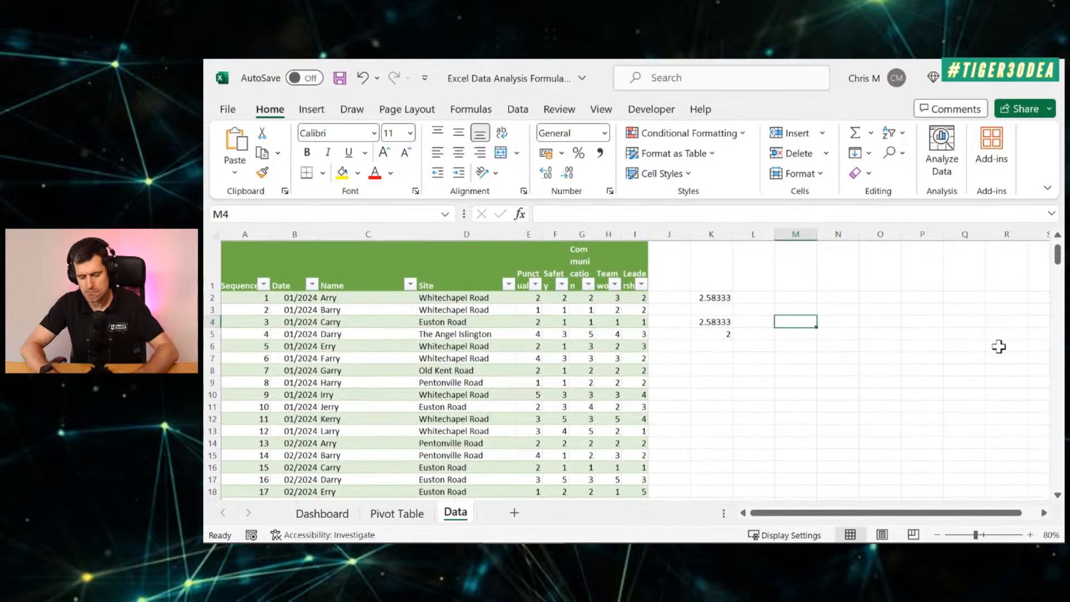
{"action": "type", "text": "Name"}
{"action": "key", "text": "Return"}
{"action": "key", "text": "Up"}
{"action": "key", "text": "Right"}
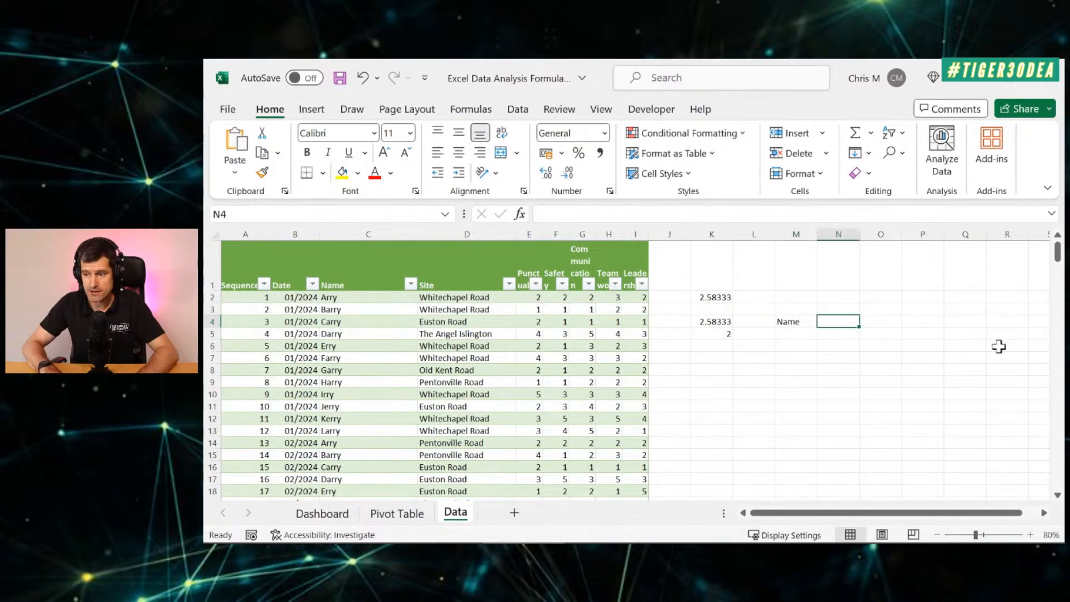
Enter the label "Site" in cell N4 and select M5, the empty cell below the Name label
{"action": "type", "text": "Sit"}
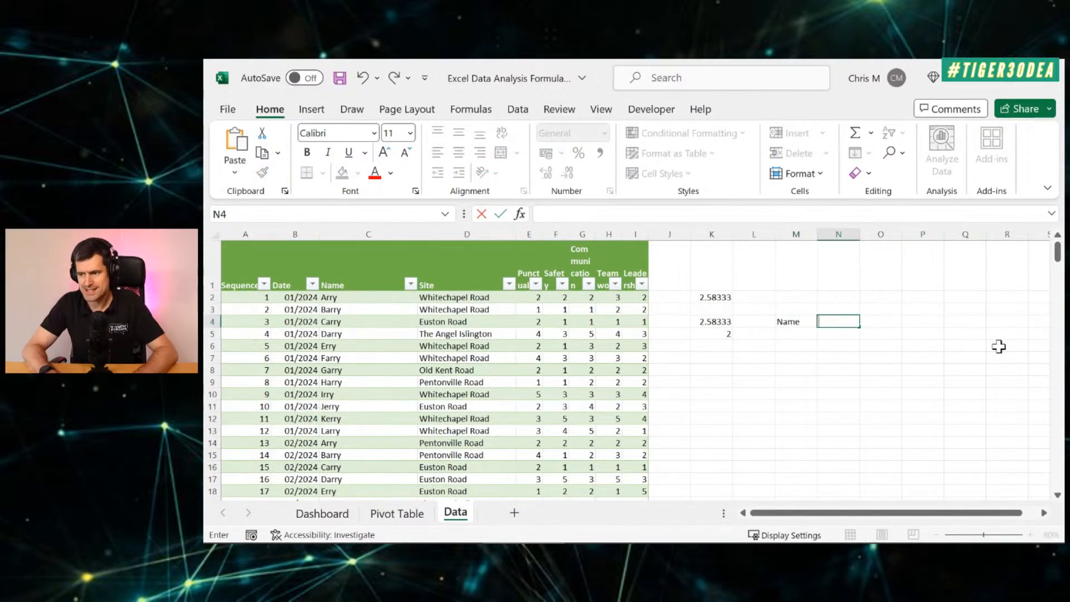
{"action": "type", "text": "re"}
{"action": "key", "text": "BackSpace"}
{"action": "key", "text": "BackSpace"}
{"action": "key", "text": "BackSpace"}
{"action": "type", "text": "e"}
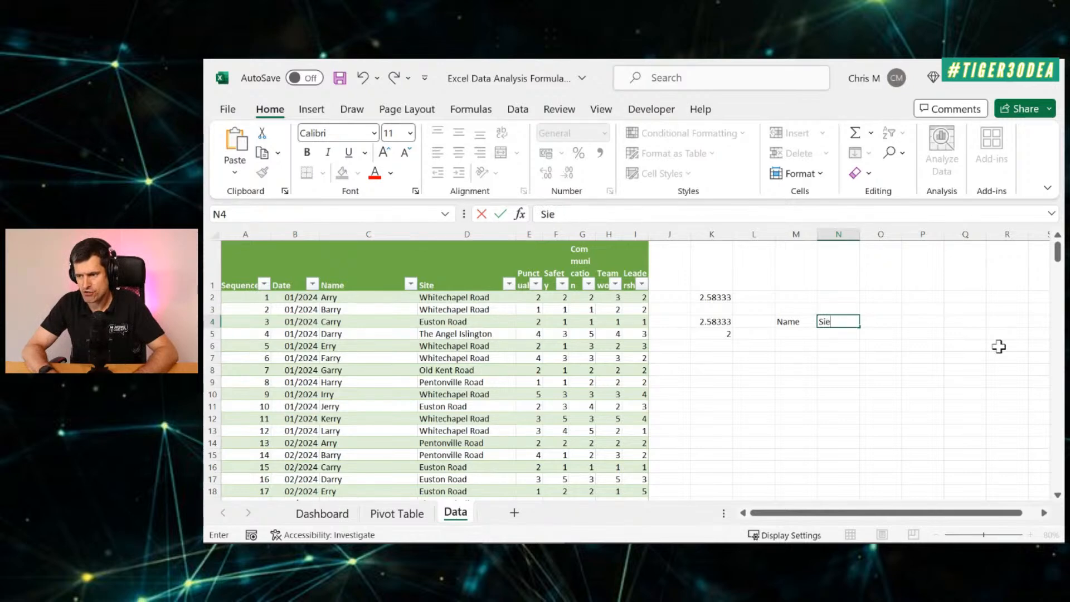
{"action": "key", "text": "BackSpace"}
{"action": "type", "text": "te"}
{"action": "key", "text": "Return"}
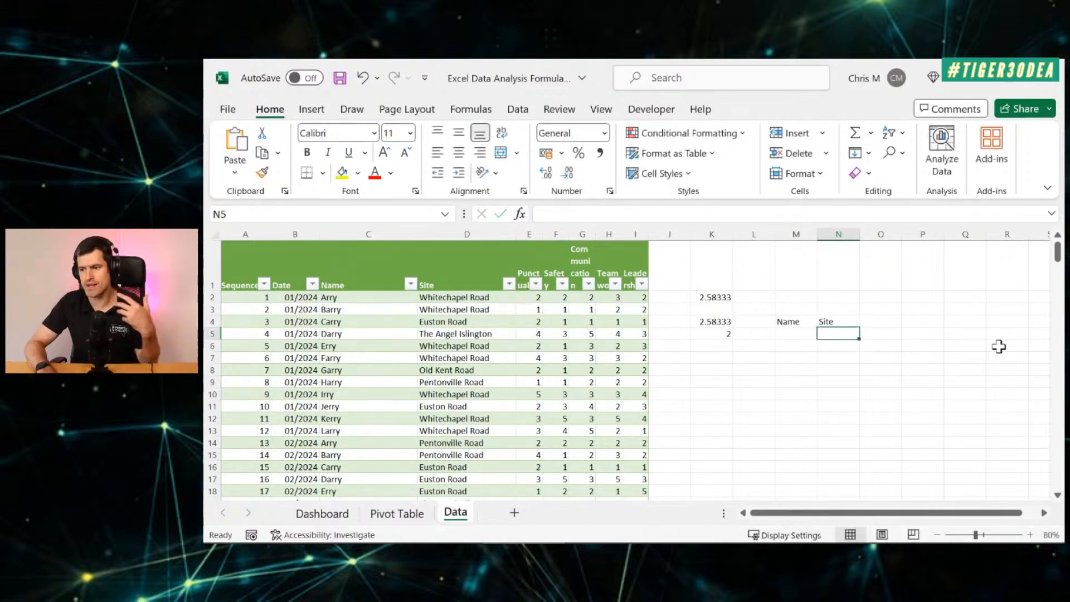
{"action": "key", "text": "Left"}
{"action": "key", "text": "shift+Right"}
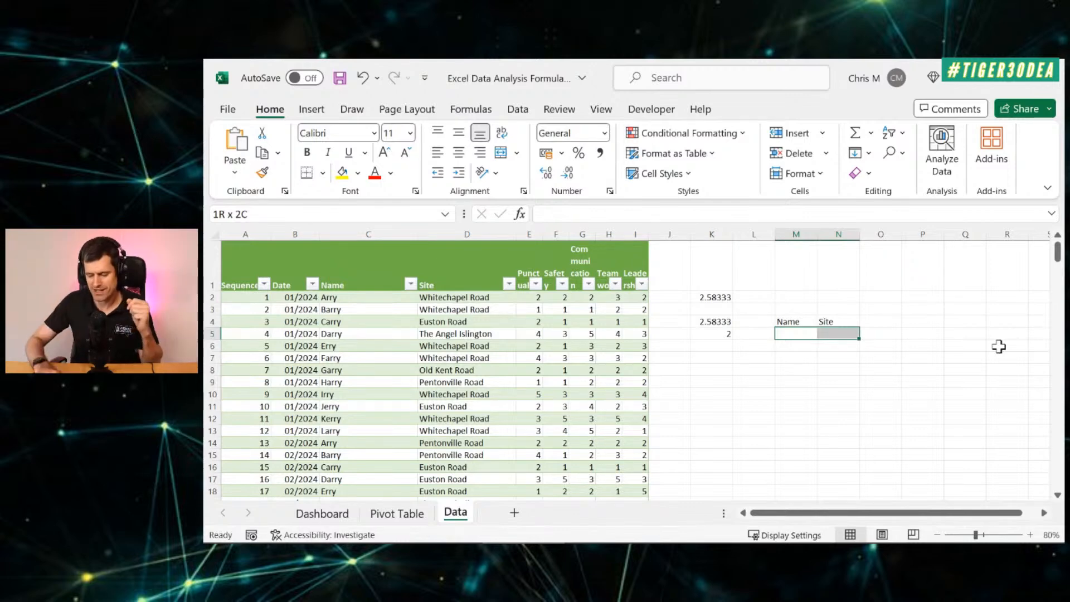
{"action": "key", "text": "shift+Left"}
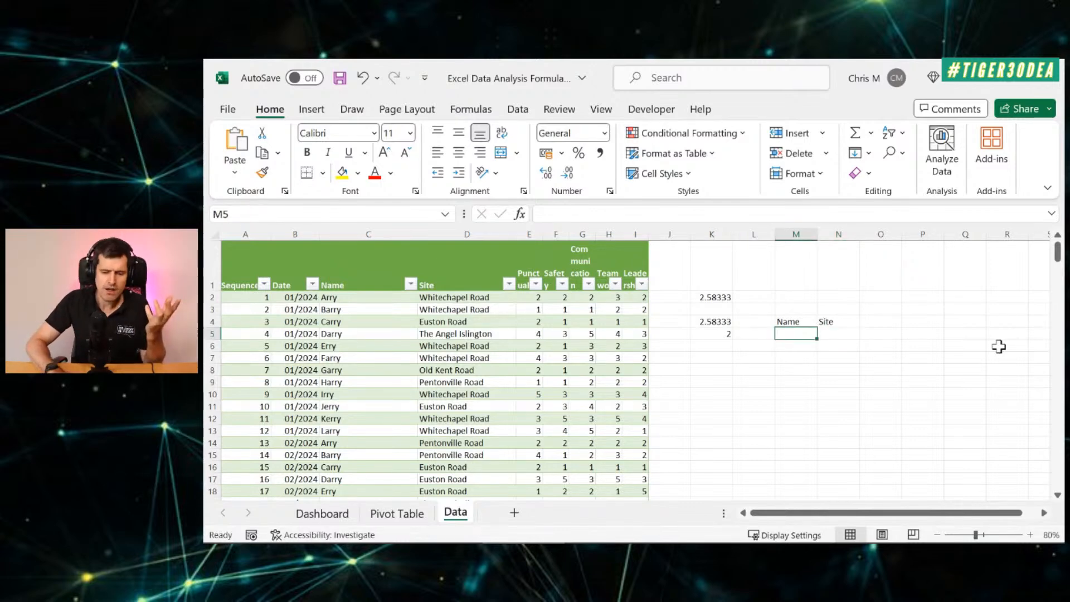
On the Pivot Table sheet, examine the names in the row labels as a possible list source, and return to the Data sheet
{"action": "left_click", "coordinate": [410, 513]}
{"action": "scroll", "coordinate": [289, 361], "scroll_direction": "down", "scroll_amount": 3}
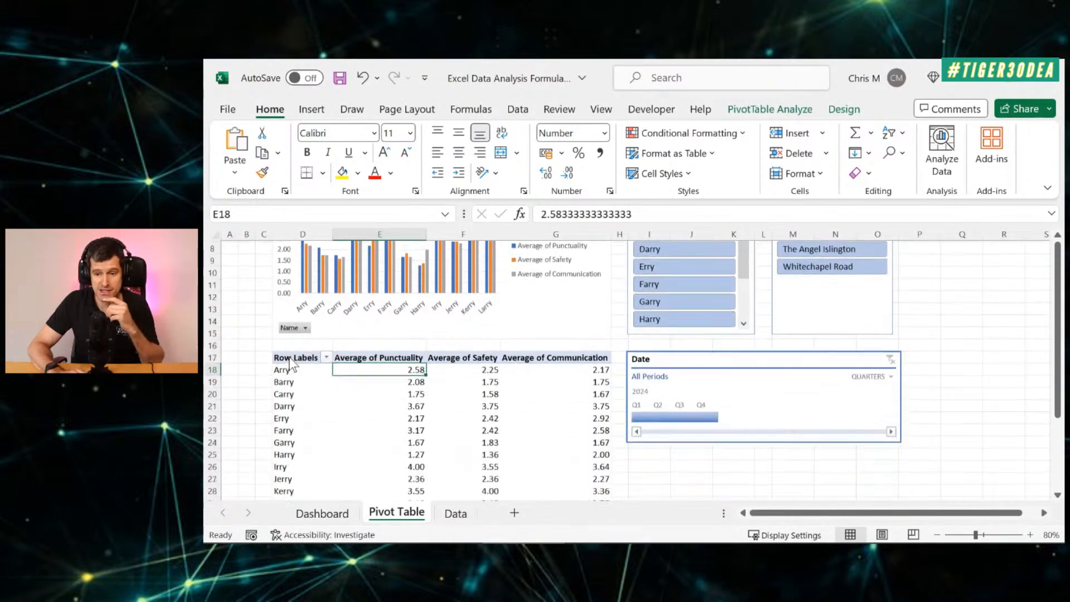
{"action": "scroll", "coordinate": [354, 400], "scroll_direction": "down", "scroll_amount": 2}
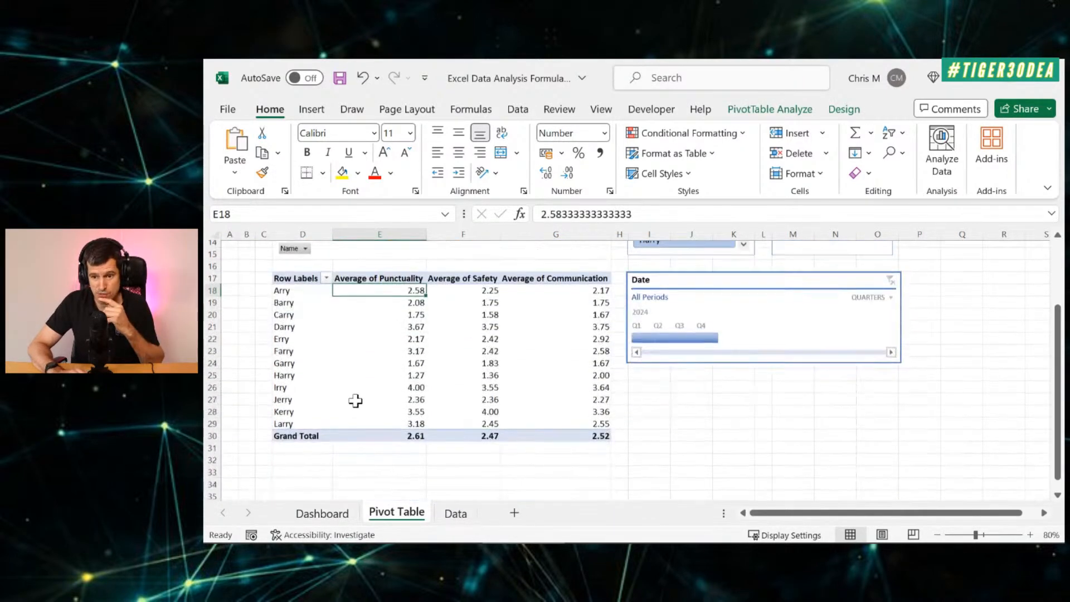
{"action": "key", "text": "Left"}
{"action": "key", "text": "shift+Down"}
{"action": "key", "text": "shift+Down"}
{"action": "key", "text": "shift+Down"}
{"action": "key", "text": "shift+Down"}
{"action": "key", "text": "shift+Down"}
{"action": "key", "text": "shift+Down"}
{"action": "key", "text": "shift+Down"}
{"action": "key", "text": "shift+Down"}
{"action": "key", "text": "shift+Down"}
{"action": "key", "text": "shift+Down"}
{"action": "key", "text": "shift+Down"}
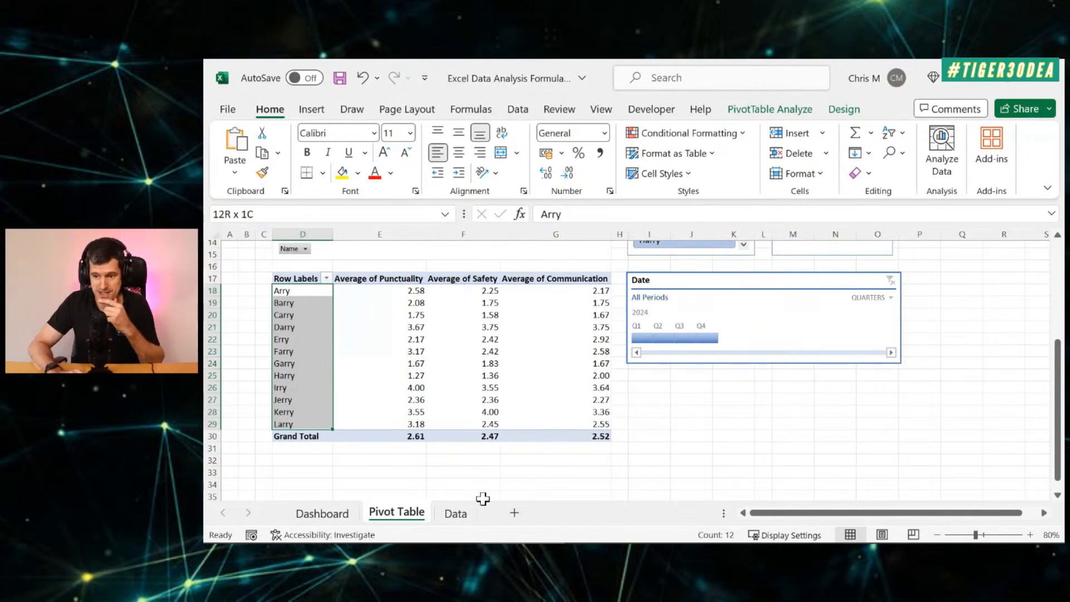
{"action": "left_click", "coordinate": [456, 514]}
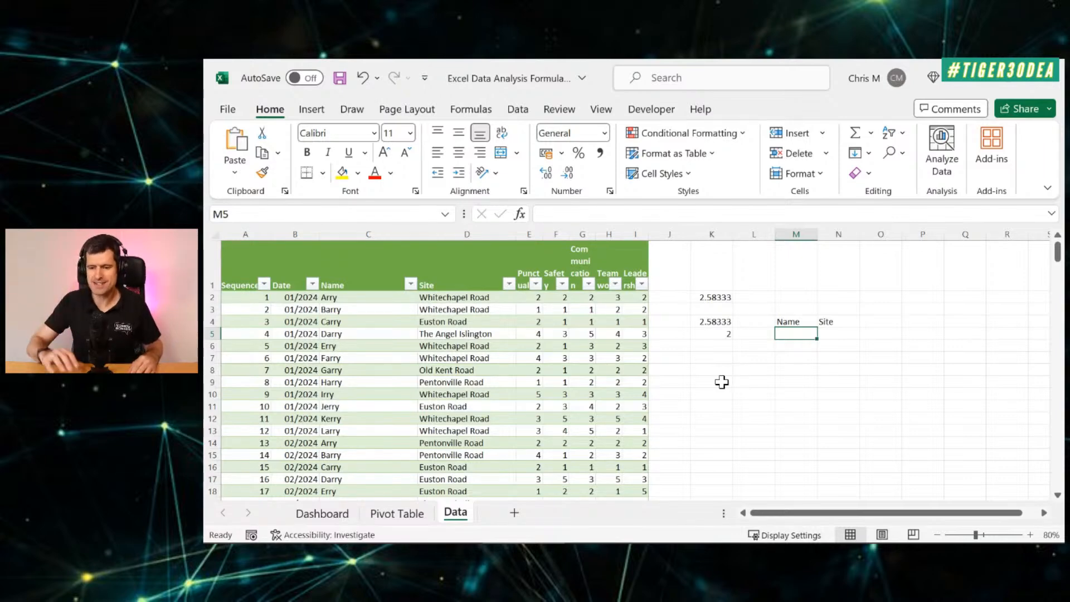
Locate the Refresh command for the pivot table and go back to the Data sheet
{"action": "left_click", "coordinate": [397, 512]}
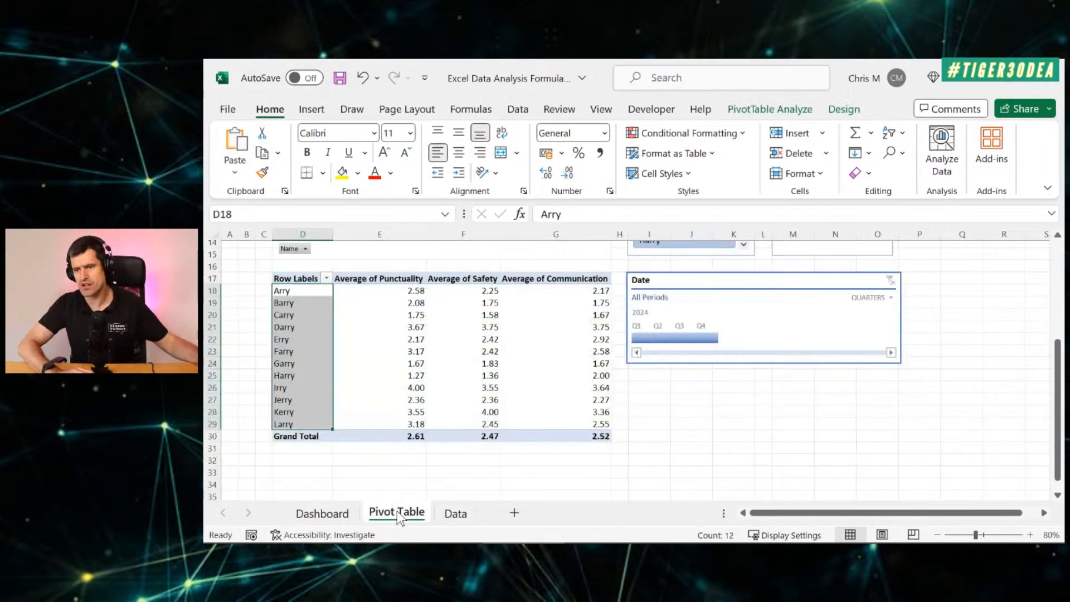
{"action": "left_click", "coordinate": [794, 109]}
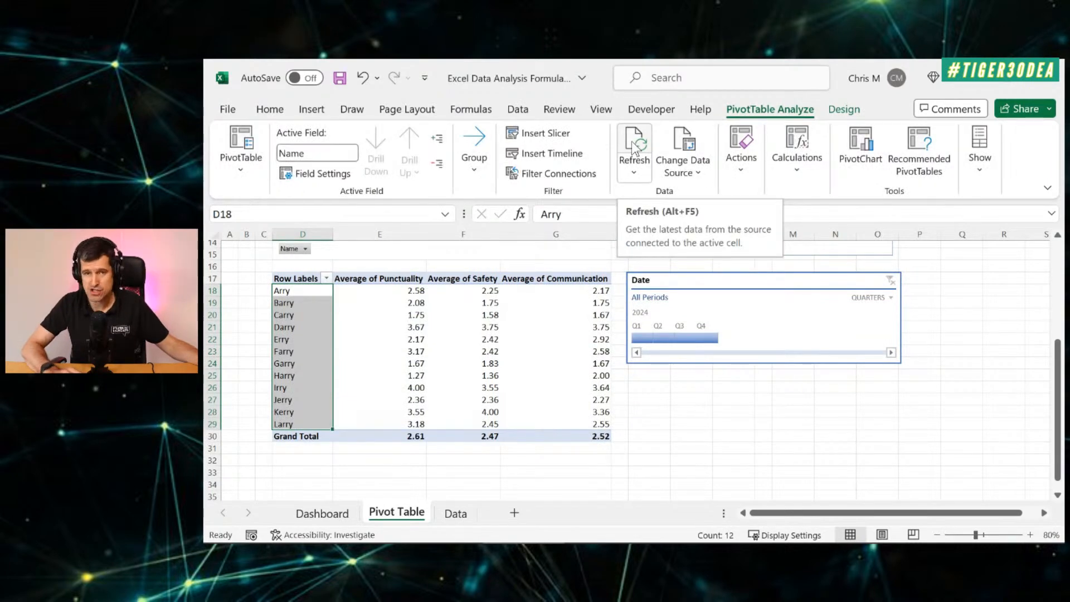
{"action": "left_click", "coordinate": [458, 513]}
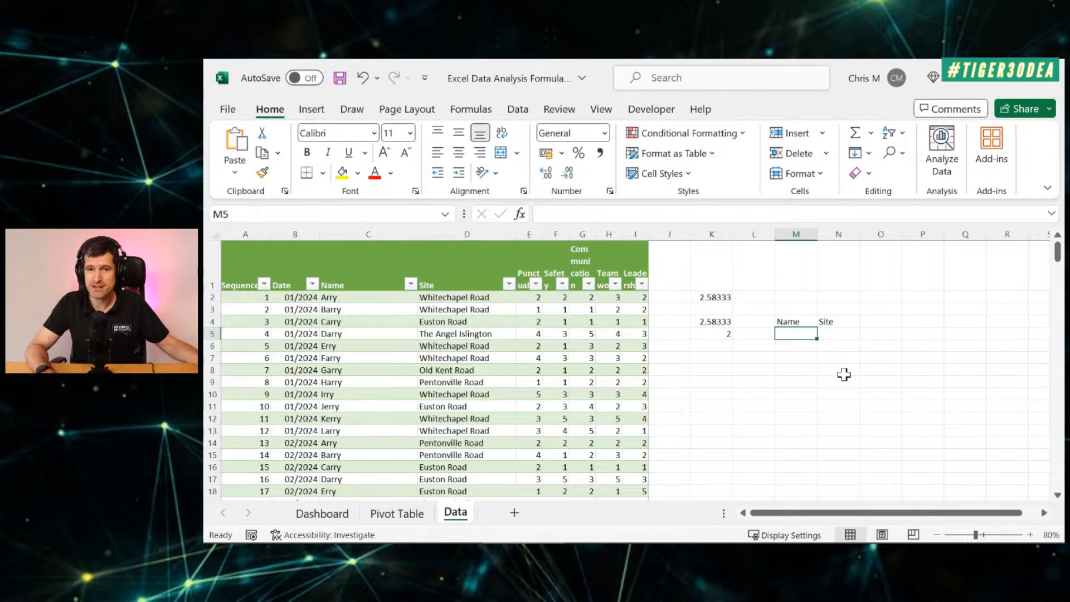
List the distinct names in M5 with the formula =UNIQUE(Data_Import_Table[Name])
{"action": "type", "text": "=uniq"}
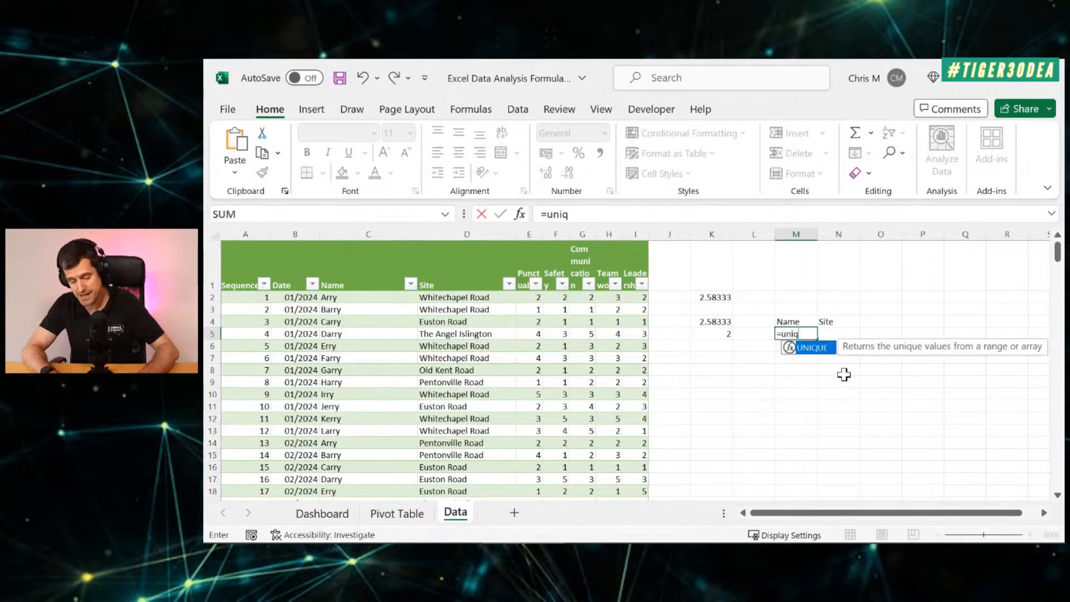
{"action": "type", "text": "ue("}
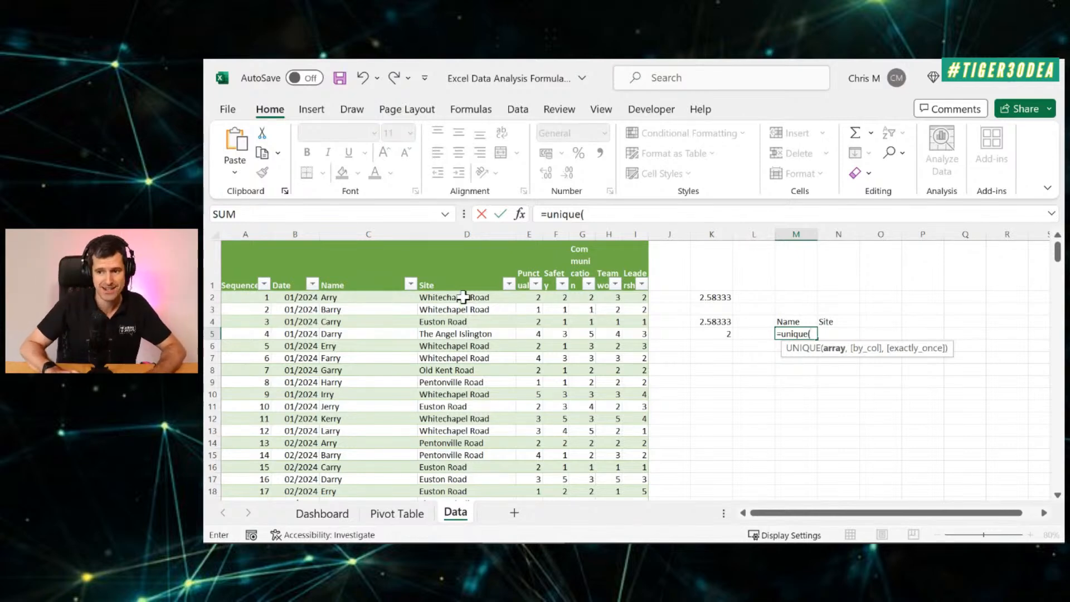
{"action": "left_click", "coordinate": [625, 218]}
{"action": "left_click", "coordinate": [340, 298]}
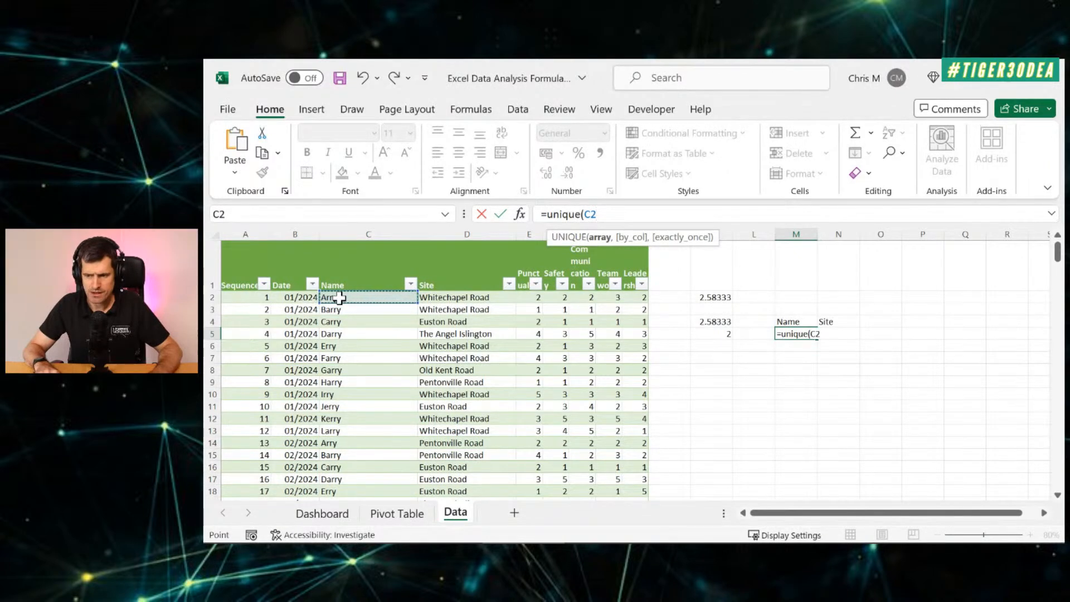
{"action": "key", "text": "ctrl+shift+Down"}
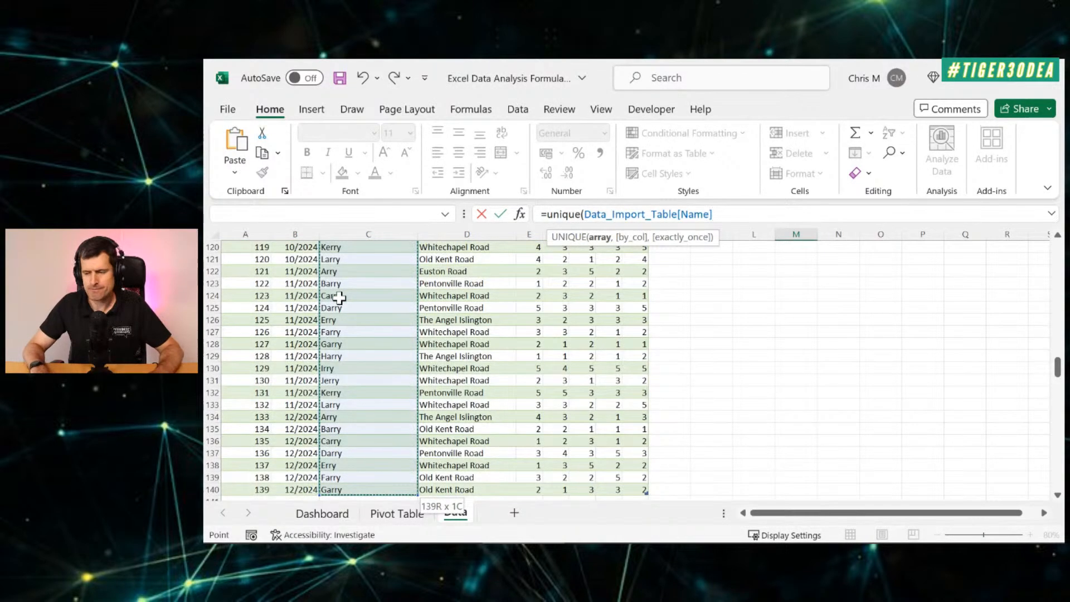
{"action": "type", "text": ")"}
{"action": "key", "text": "Return"}
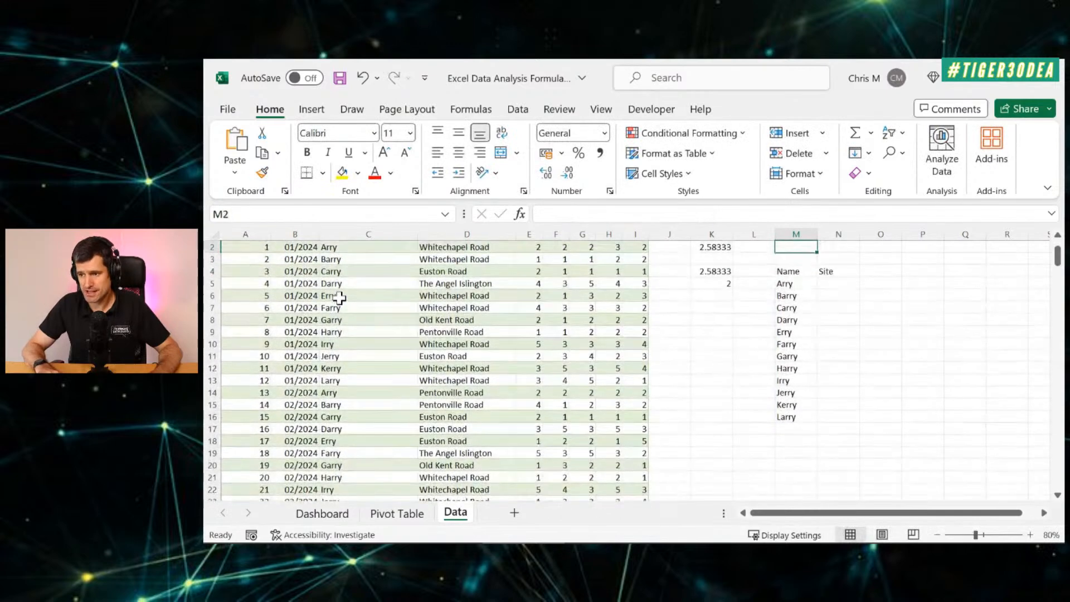
Convert the spilled list of names starting at M5 to static values with Paste Special
{"action": "key", "text": "Down"}
{"action": "key", "text": "Down"}
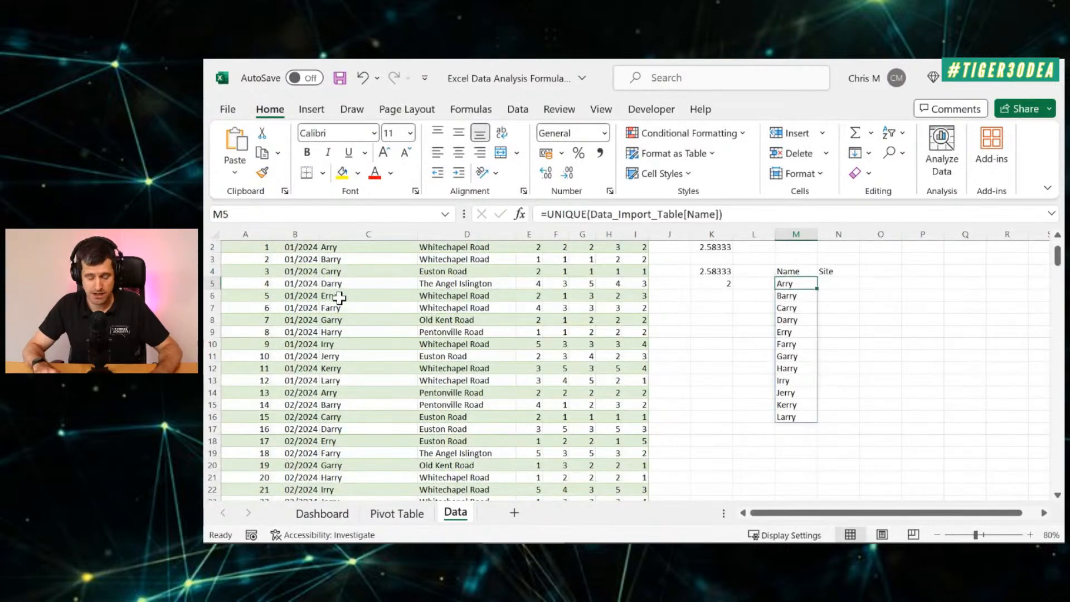
{"action": "key", "text": "ctrl+shift+Down"}
{"action": "key", "text": "ctrl+c"}
{"action": "key", "text": "ctrl+alt+v"}
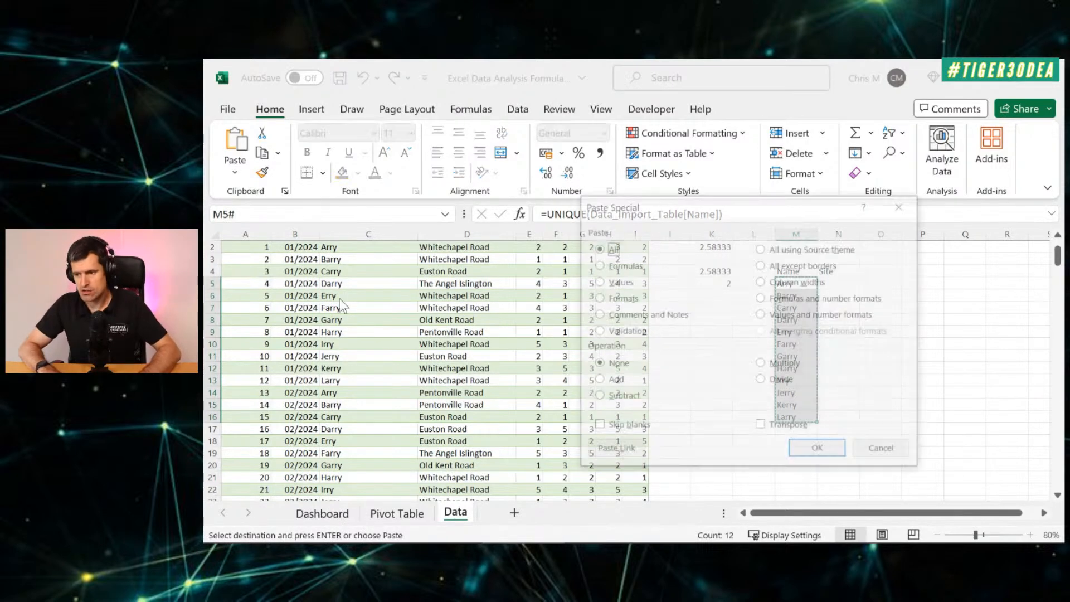
{"action": "key", "text": "v"}
{"action": "key", "text": "Return"}
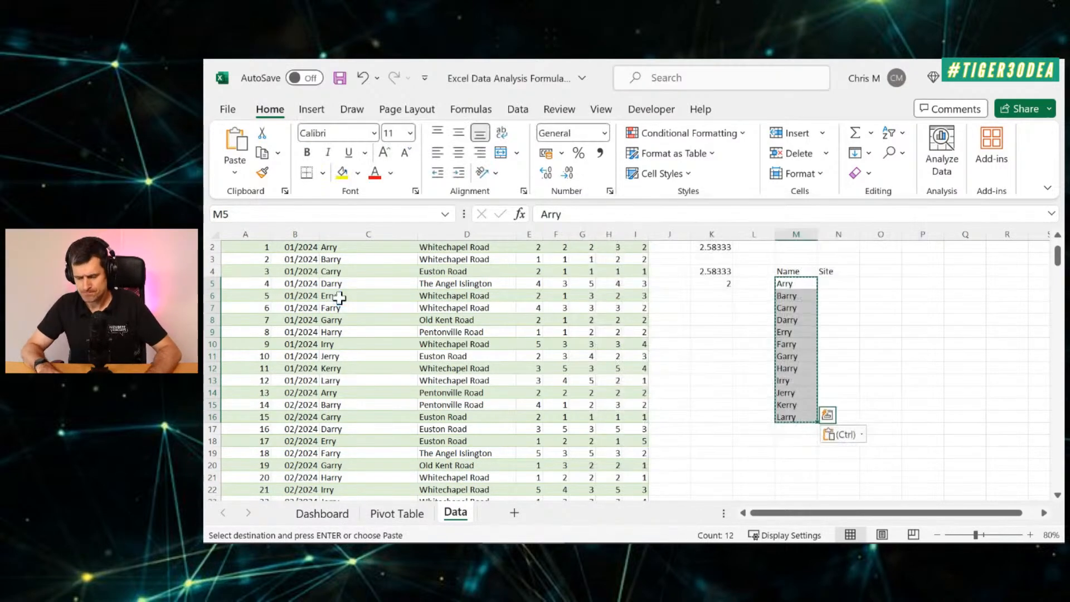
Move the list of names down column M so that it starts at M11
{"action": "key", "text": "Down"}
{"action": "key", "text": "Down"}
{"action": "key", "text": "Down"}
{"action": "key", "text": "Down"}
{"action": "key", "text": "Down"}
{"action": "key", "text": "Down"}
{"action": "key", "text": "Return"}
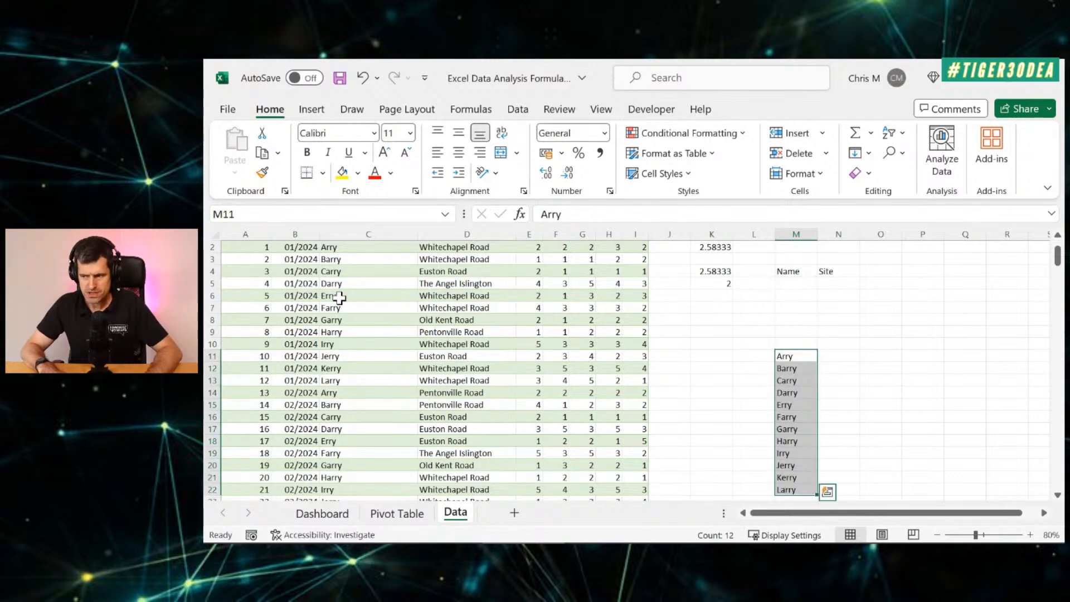
List the distinct sites in N11 with the formula =UNIQUE(Data_Import_Table[Site])
{"action": "scroll", "coordinate": [761, 316], "scroll_direction": "up", "scroll_amount": 1}
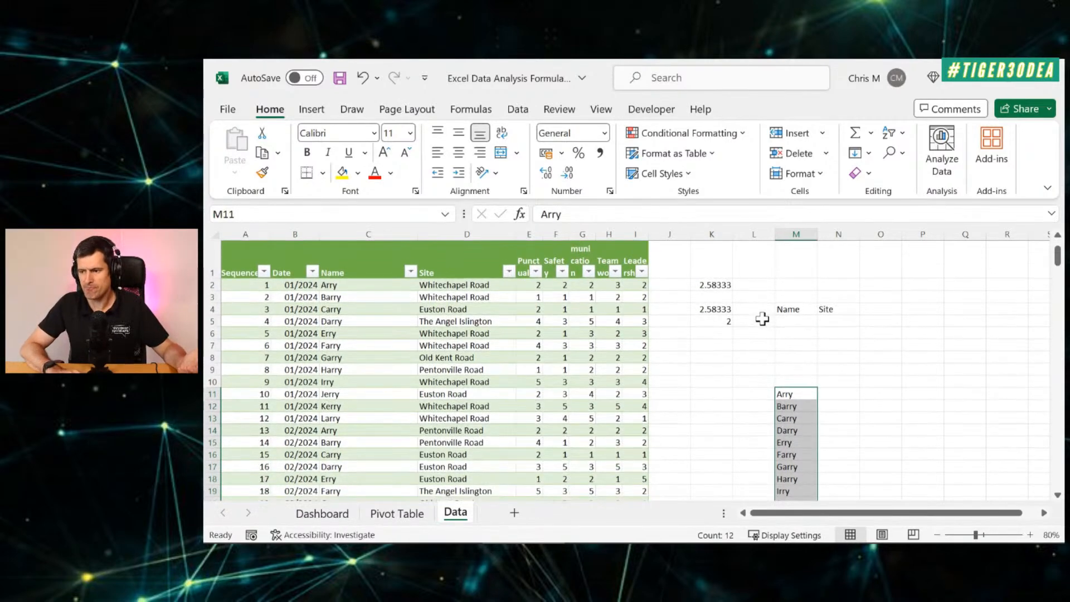
{"action": "left_click", "coordinate": [841, 392]}
{"action": "type", "text": "=unique("}
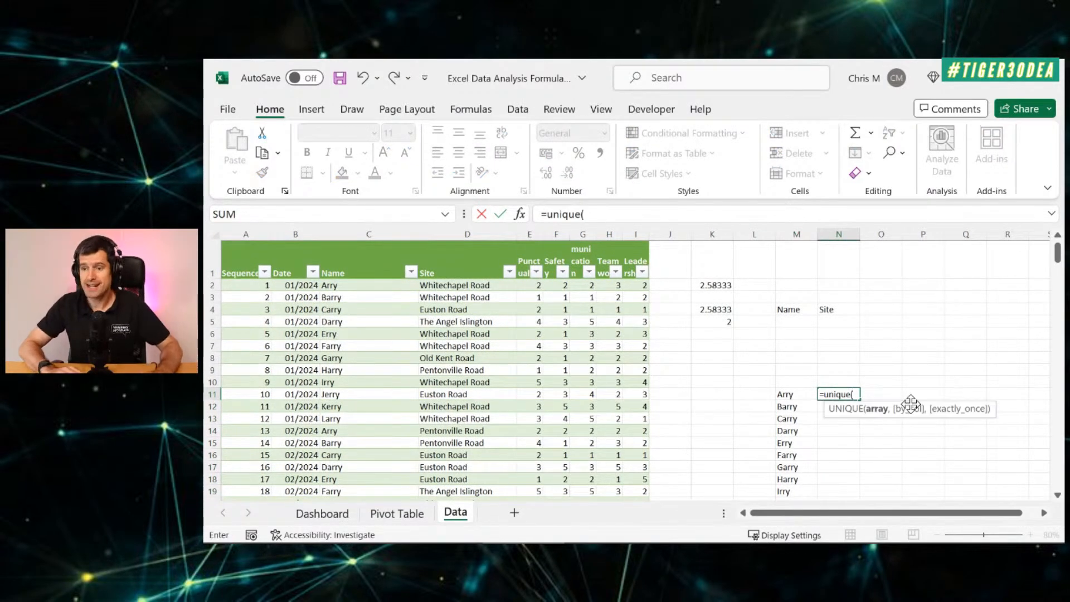
{"action": "left_click", "coordinate": [489, 287]}
{"action": "key", "text": "ctrl+shift+Down"}
{"action": "type", "text": ")"}
{"action": "key", "text": "Return"}
Convert the spilled list of sites starting at N11 to static values with Paste Special
{"action": "key", "text": "Up"}
{"action": "key", "text": "Up"}
{"action": "key", "text": "Up"}
{"action": "key", "text": "Up"}
{"action": "key", "text": "Down"}
{"action": "key", "text": "Down"}
{"action": "key", "text": "Down"}
{"action": "key", "text": "ctrl+shift+Down"}
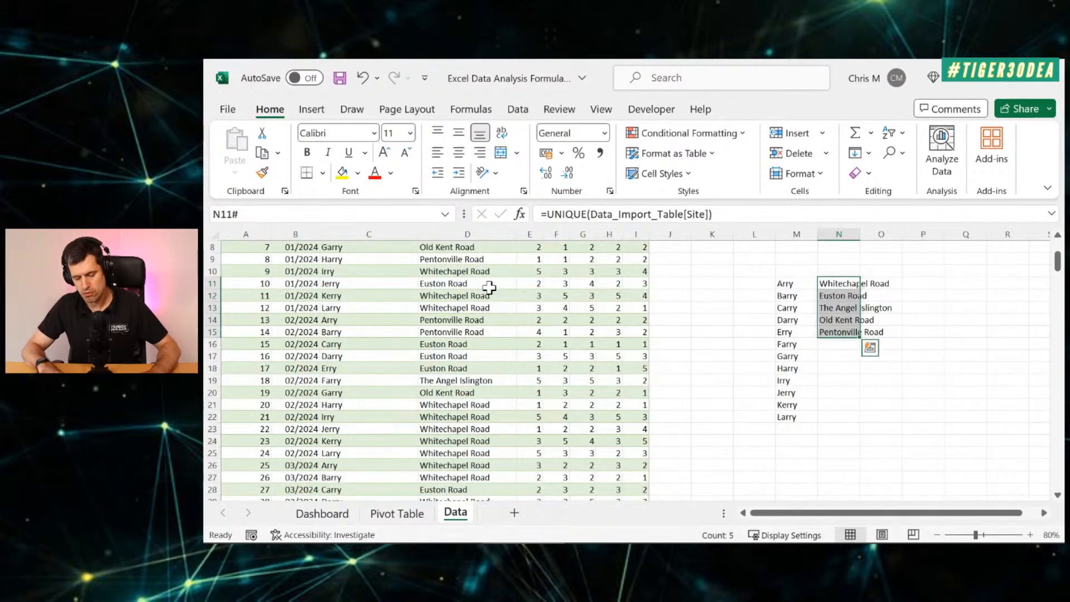
{"action": "key", "text": "ctrl+c"}
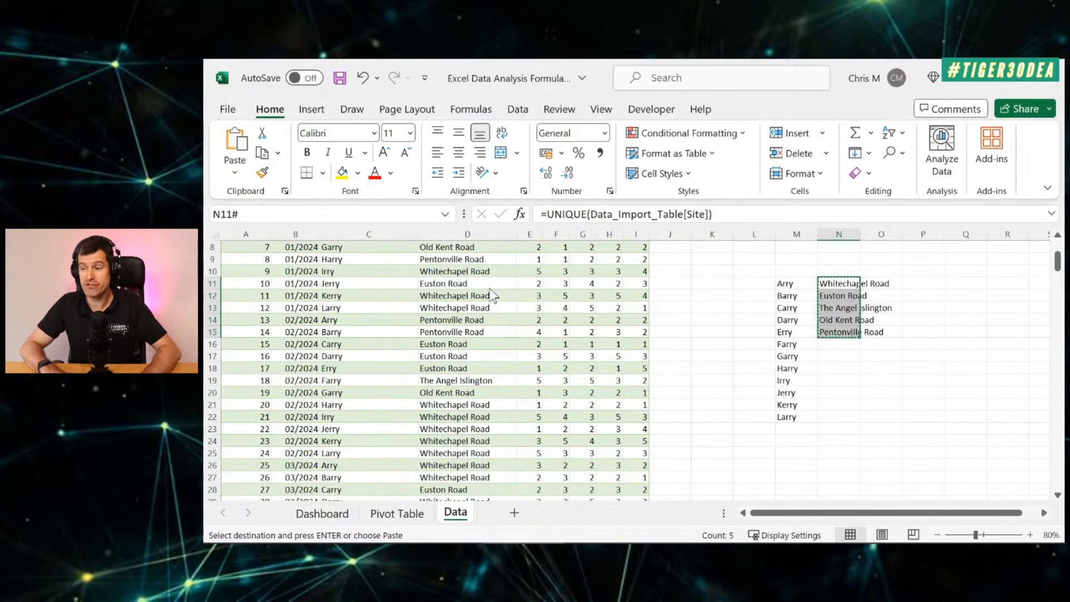
{"action": "key", "text": "ctrl+alt+v"}
{"action": "key", "text": "v"}
{"action": "key", "text": "Return"}
{"action": "key", "text": "Up"}
{"action": "key", "text": "Up"}
{"action": "key", "text": "Up"}
{"action": "key", "text": "Up"}
{"action": "key", "text": "Up"}
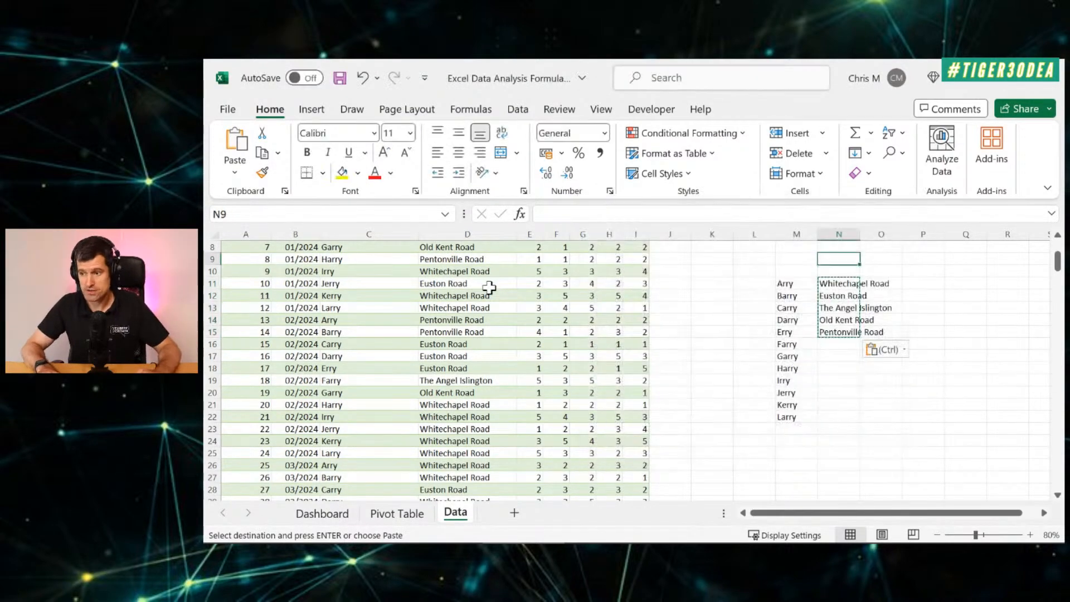
{"action": "key", "text": "Escape"}
Set up data validation on M5 that allows a List with the source =$M$11:$M$22
{"action": "key", "text": "Up"}
{"action": "key", "text": "Up"}
{"action": "key", "text": "Up"}
{"action": "key", "text": "Up"}
{"action": "key", "text": "Up"}
{"action": "key", "text": "Down"}
{"action": "key", "text": "Down"}
{"action": "key", "text": "Down"}
{"action": "key", "text": "Down"}
{"action": "key", "text": "Left"}
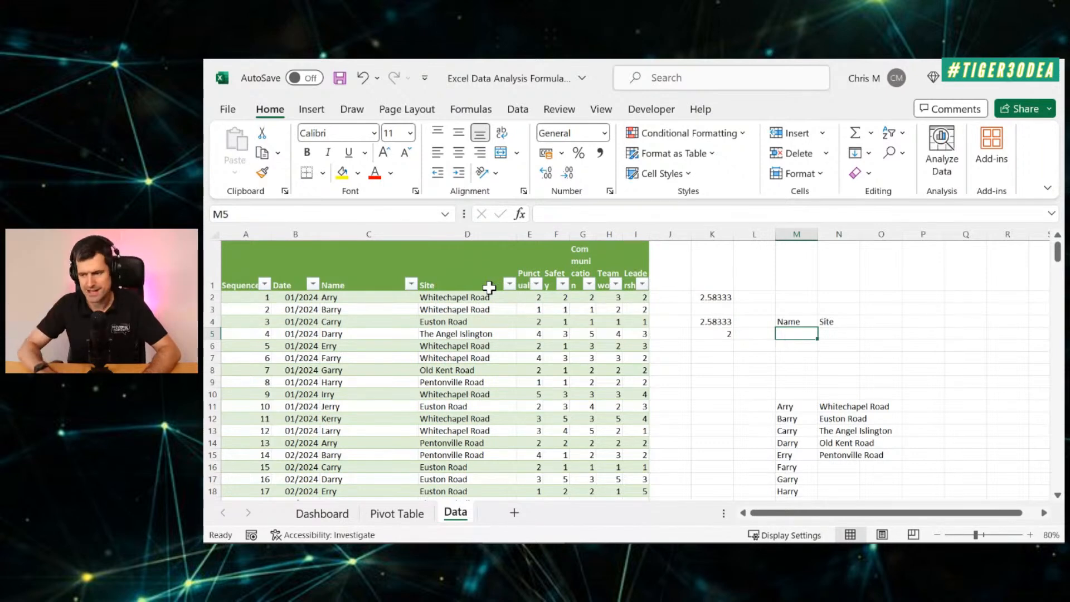
{"action": "key", "text": "alt"}
{"action": "key", "text": "a"}
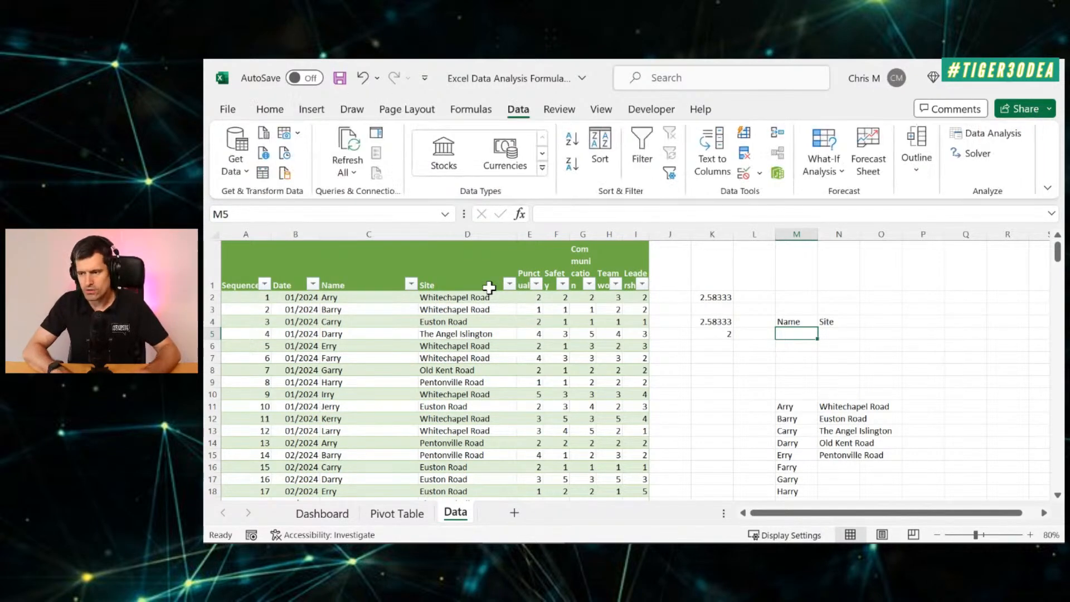
{"action": "key", "text": "v"}
{"action": "key", "text": "v"}
{"action": "left_click", "coordinate": [552, 187]}
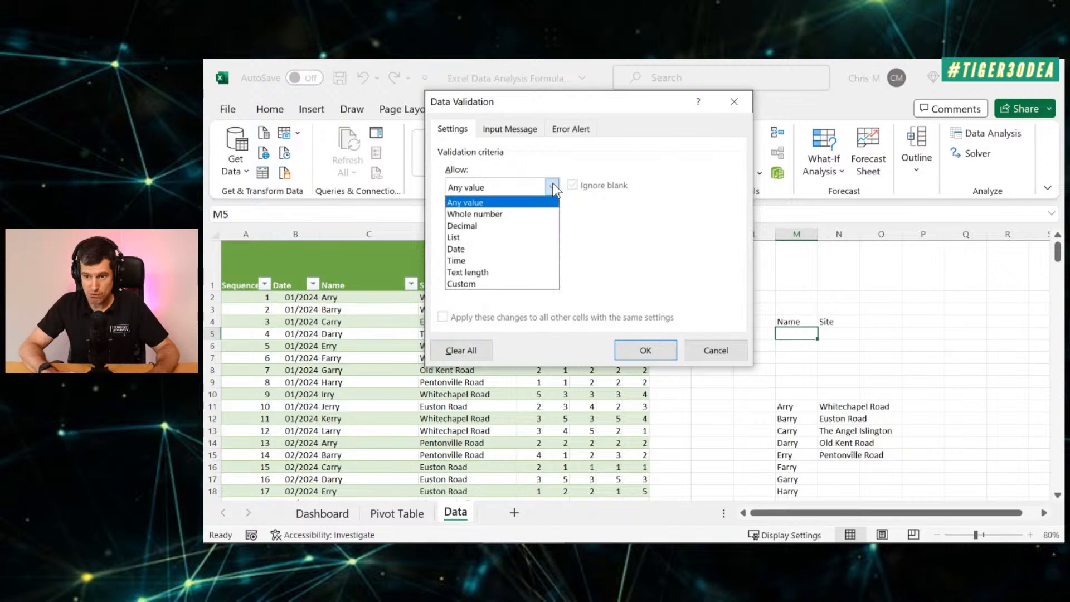
{"action": "left_click", "coordinate": [466, 237]}
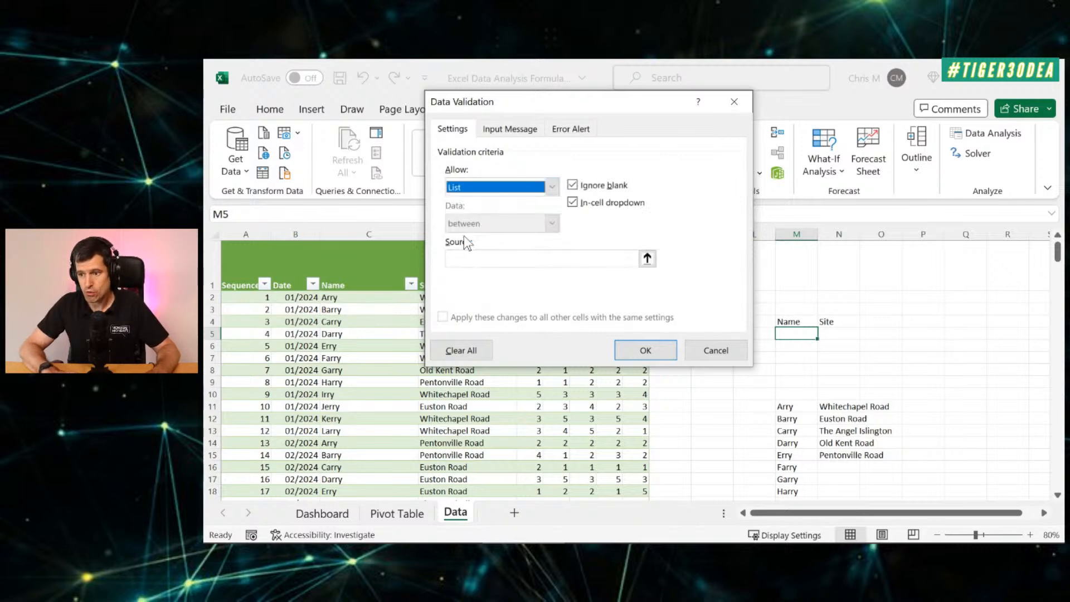
{"action": "left_click", "coordinate": [646, 351]}
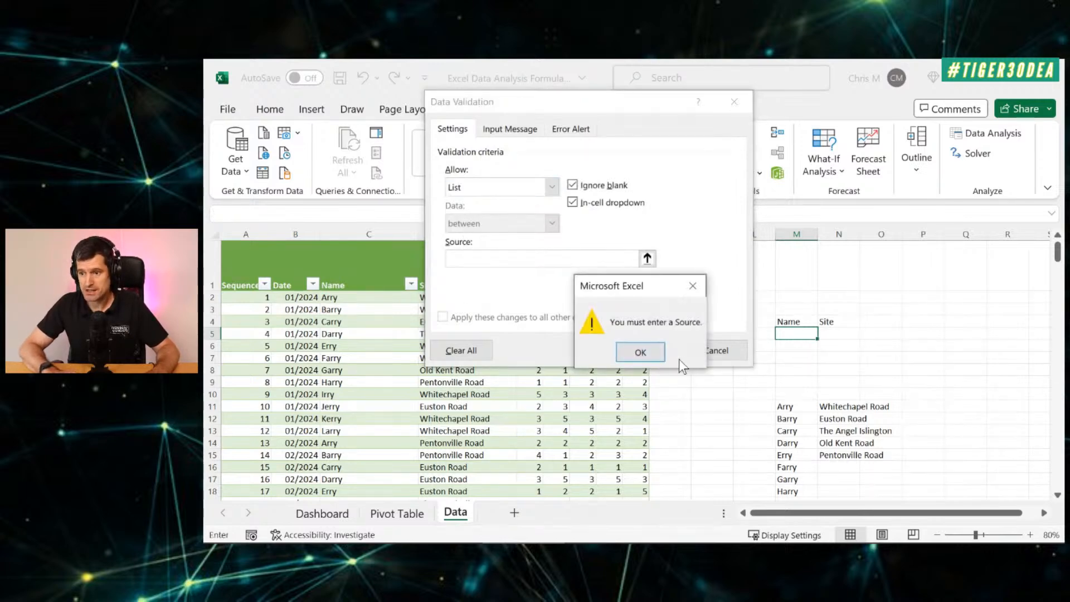
{"action": "left_click", "coordinate": [652, 351]}
{"action": "left_click", "coordinate": [792, 407]}
{"action": "left_click_drag", "start_coordinate": [792, 407], "coordinate": [794, 490]}
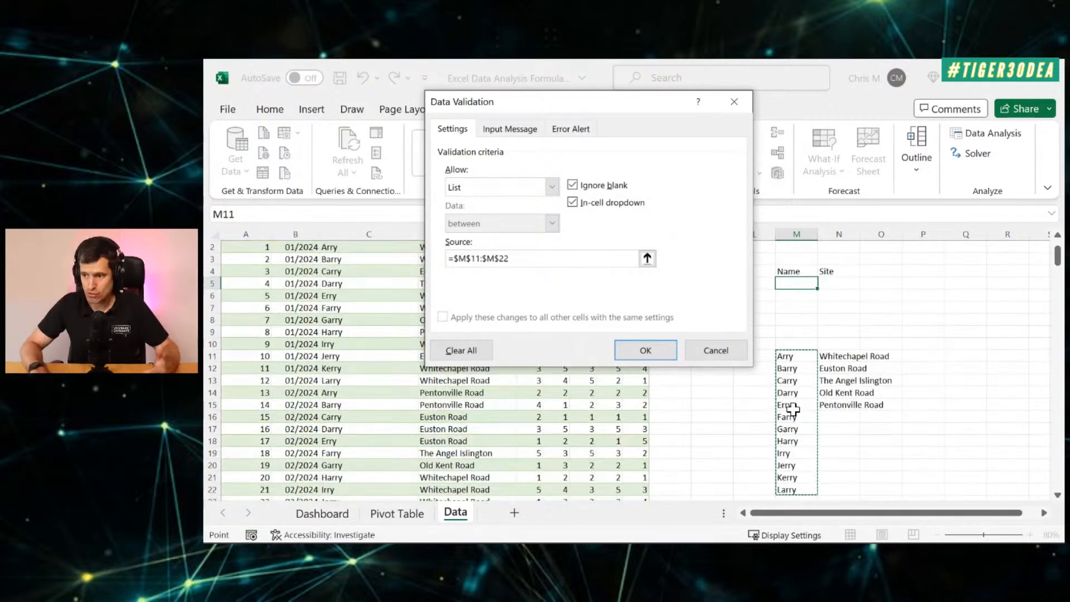
Choose the first listed name from the validation list in M5
{"action": "key", "text": "Up"}
{"action": "key", "text": "Down"}
{"action": "key", "text": "alt+Down"}
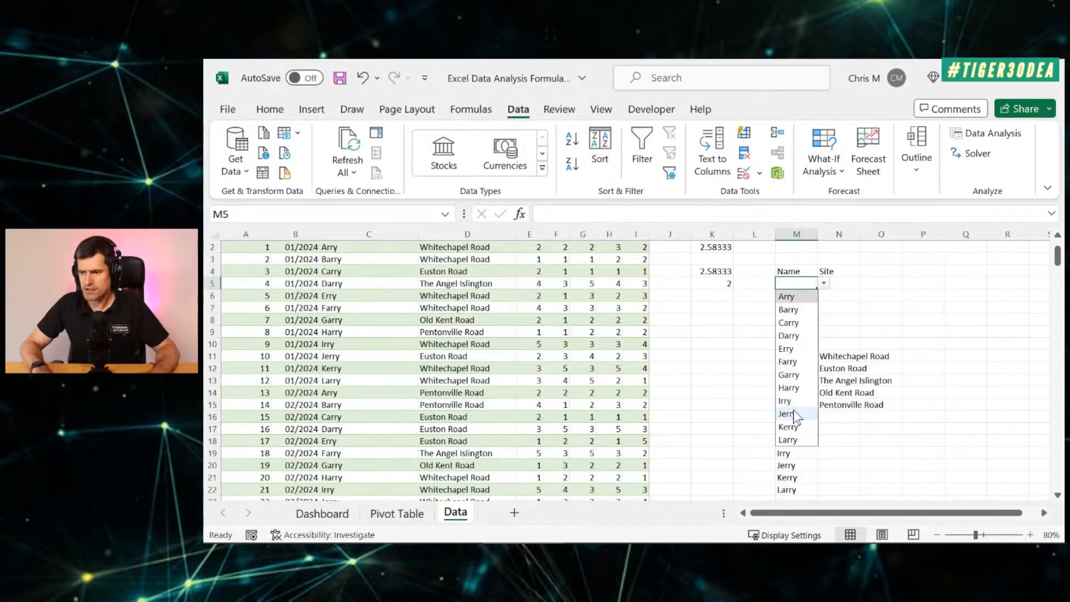
{"action": "key", "text": "Return"}
Set up data validation on N5 that allows a List with the source =$N$11:$N$15
{"action": "key", "text": "Right"}
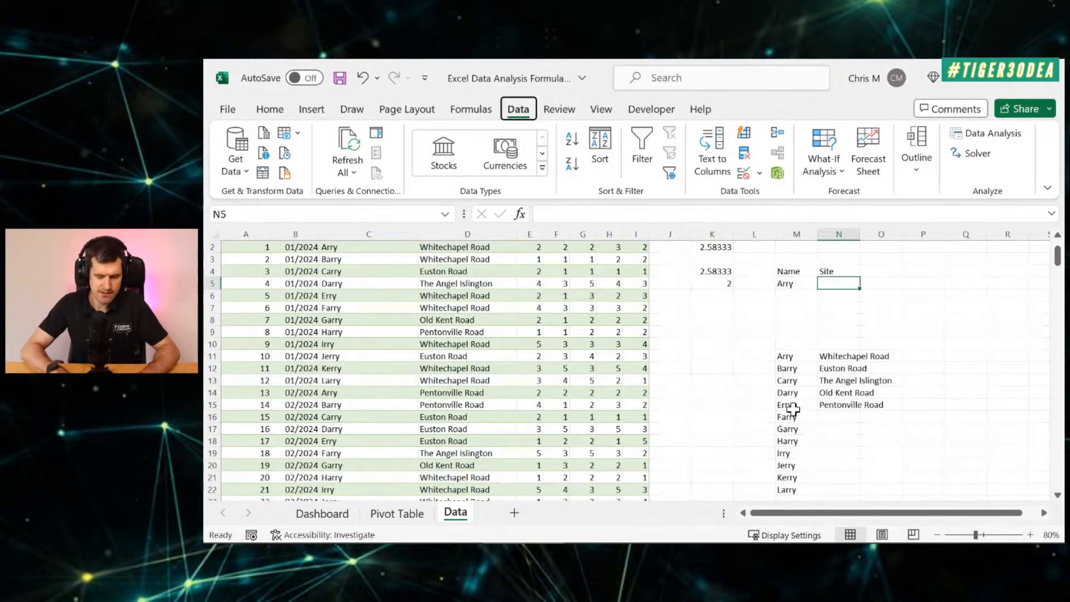
{"action": "left_click", "coordinate": [744, 171]}
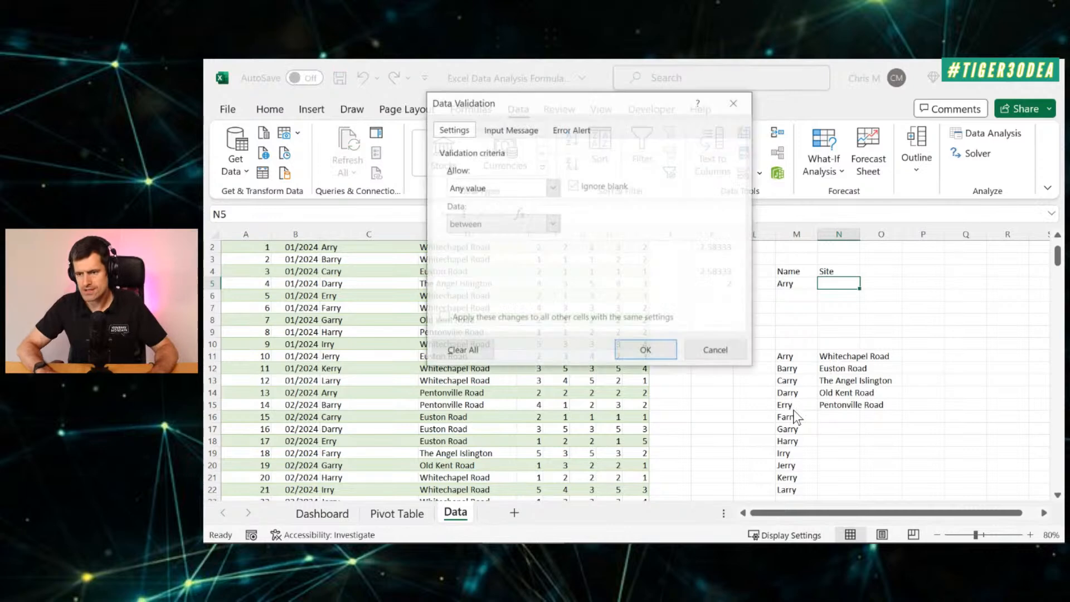
{"action": "left_click", "coordinate": [550, 184]}
{"action": "left_click", "coordinate": [487, 236]}
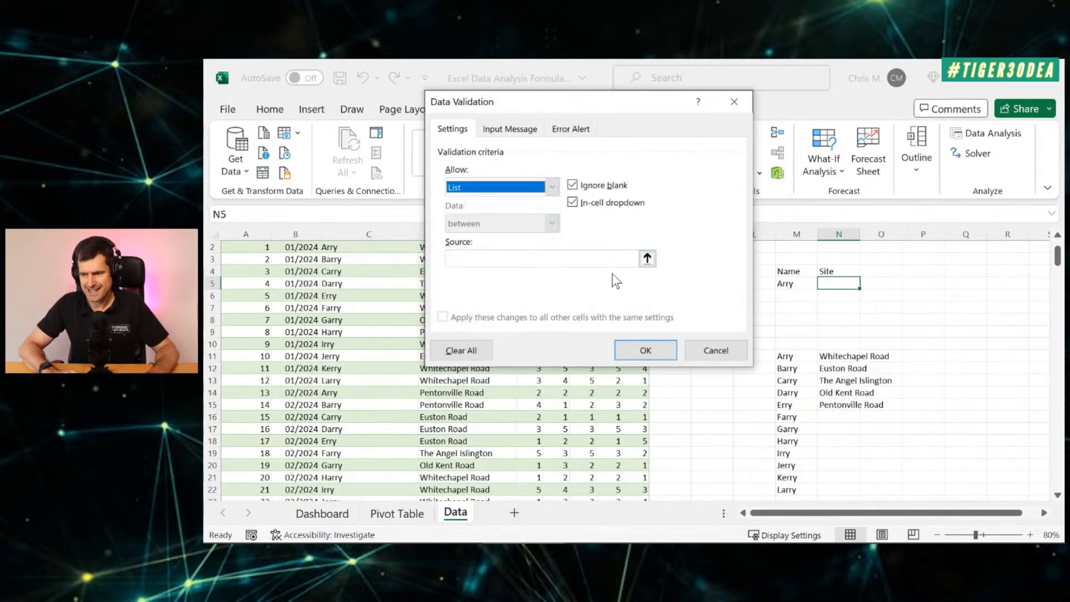
{"action": "left_click", "coordinate": [646, 259]}
{"action": "left_click_drag", "start_coordinate": [840, 357], "coordinate": [839, 405]}
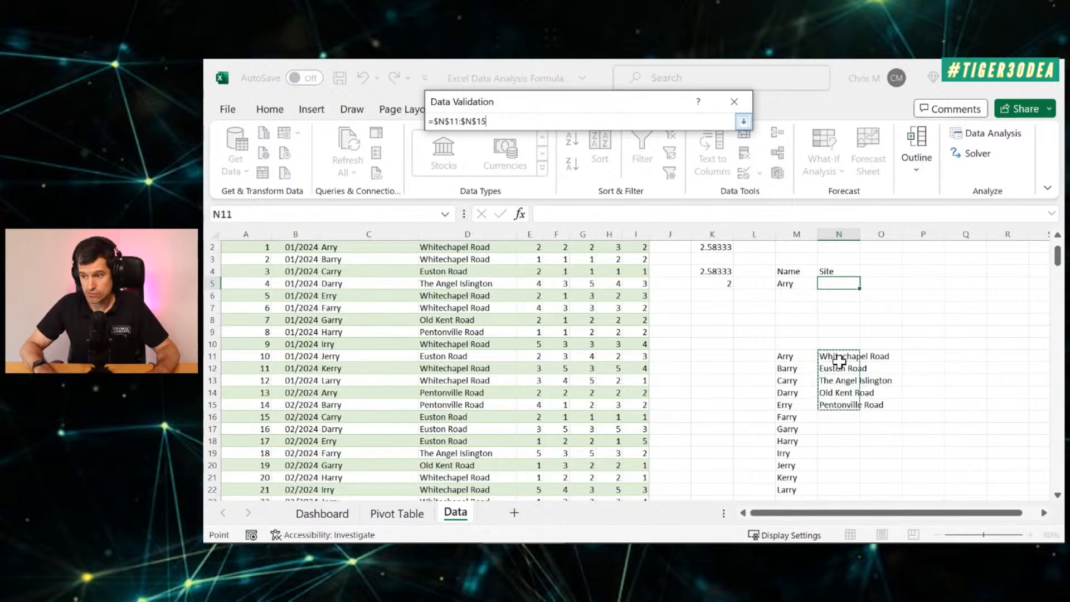
{"action": "key", "text": "Return"}
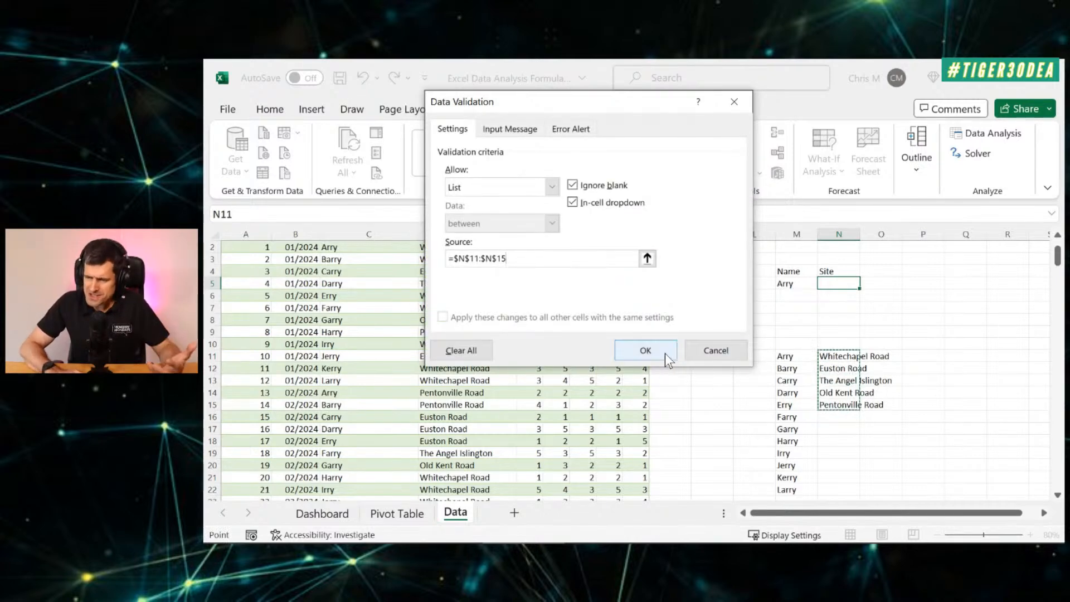
{"action": "left_click", "coordinate": [646, 351]}
{"action": "scroll", "coordinate": [696, 345], "scroll_direction": "up", "scroll_amount": 1}
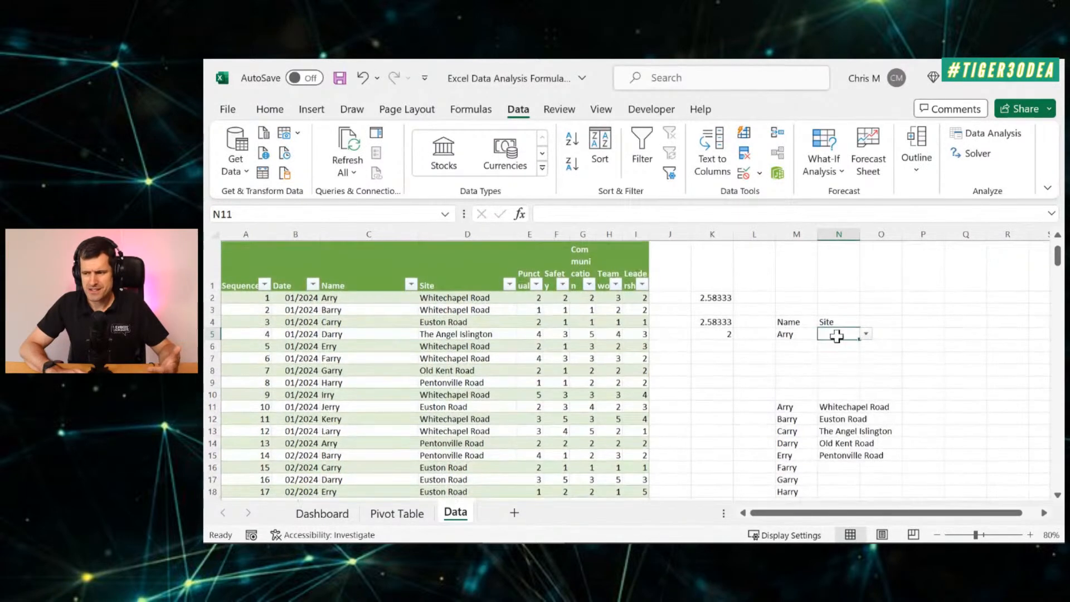
Choose Euston Road from the validation list in N5 and autofit column N to its contents
{"action": "left_click", "coordinate": [867, 333]}
{"action": "left_click", "coordinate": [847, 360]}
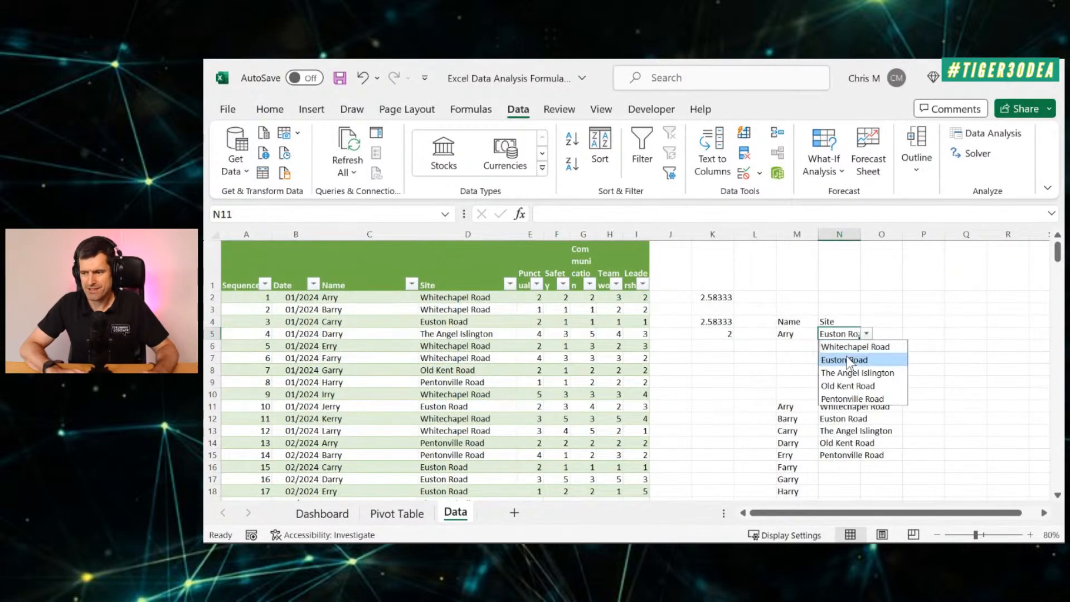
{"action": "double_click", "coordinate": [862, 234]}
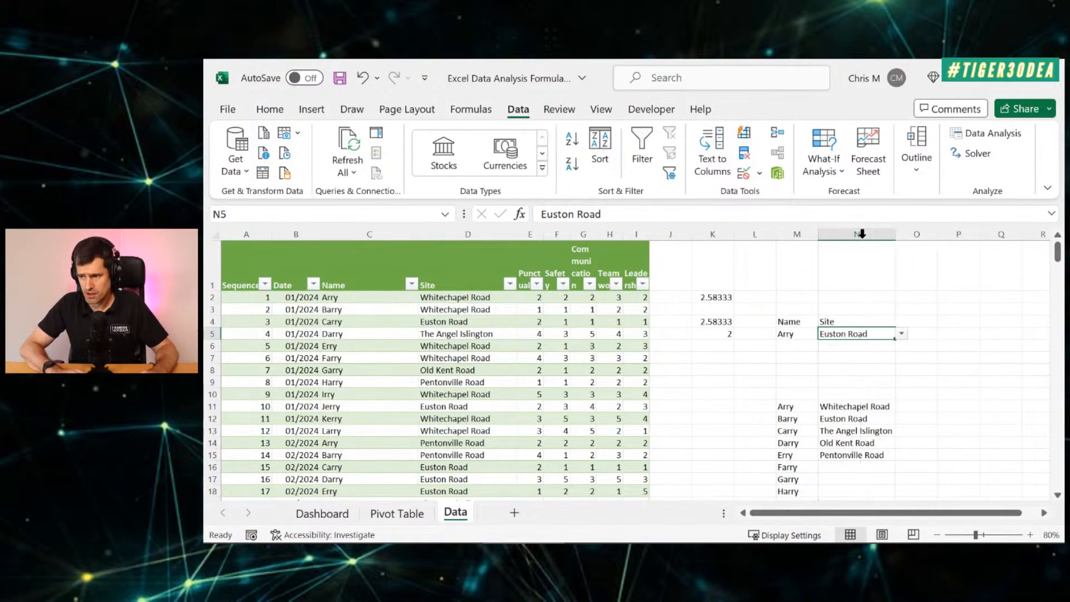
Replace the hard-coded name criterion in K5's AVERAGEIFS formula with a reference to M5
{"action": "left_click", "coordinate": [708, 332]}
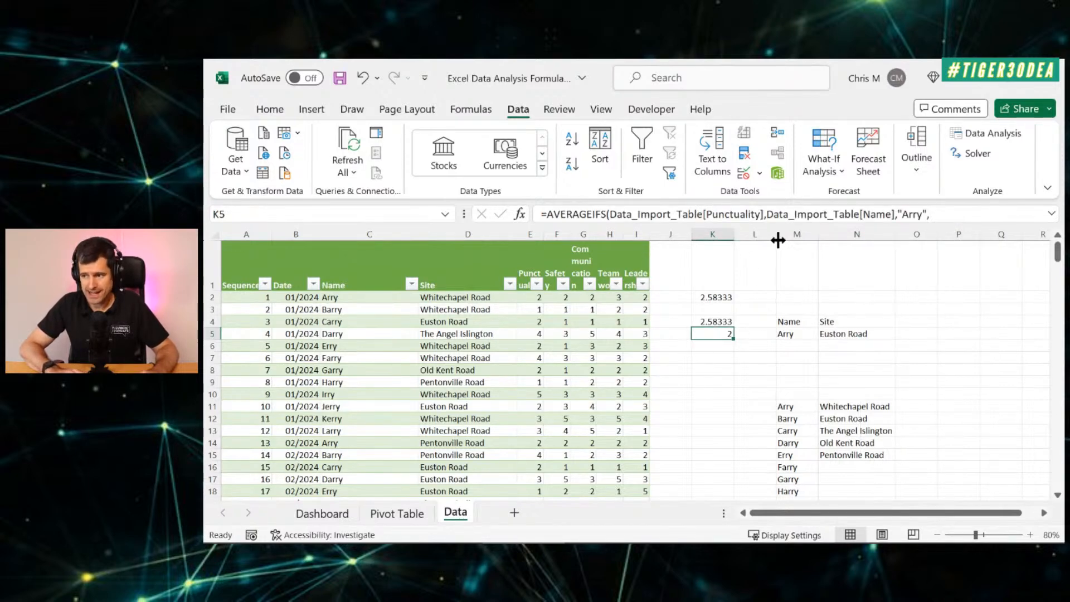
{"action": "left_click", "coordinate": [931, 215]}
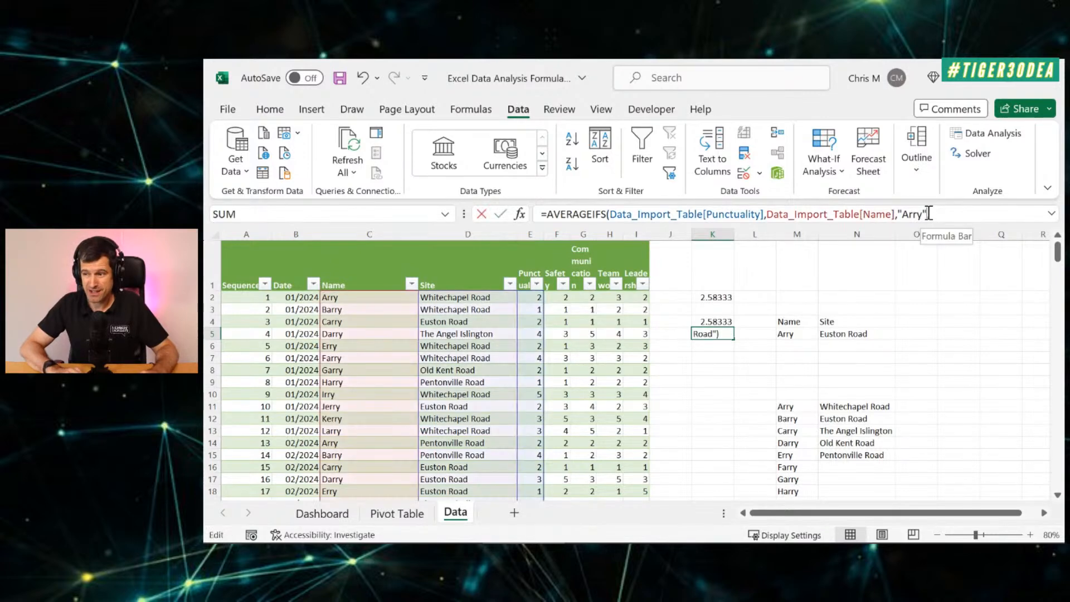
{"action": "key", "text": "BackSpace"}
{"action": "key", "text": "BackSpace"}
{"action": "key", "text": "BackSpace"}
{"action": "key", "text": "BackSpace"}
{"action": "key", "text": "BackSpace"}
{"action": "key", "text": "BackSpace"}
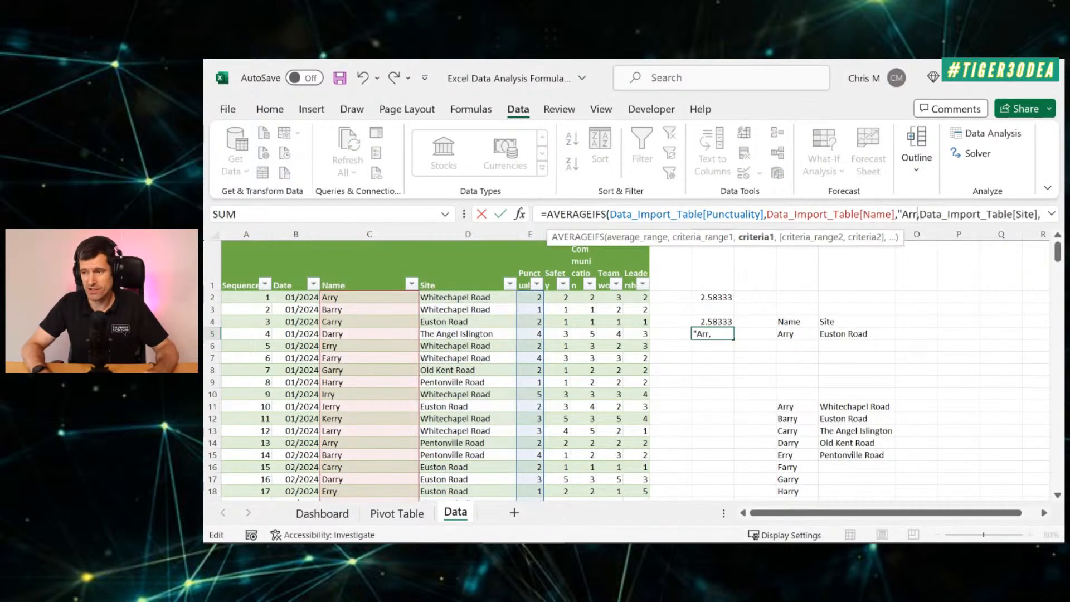
{"action": "left_click", "coordinate": [790, 334]}
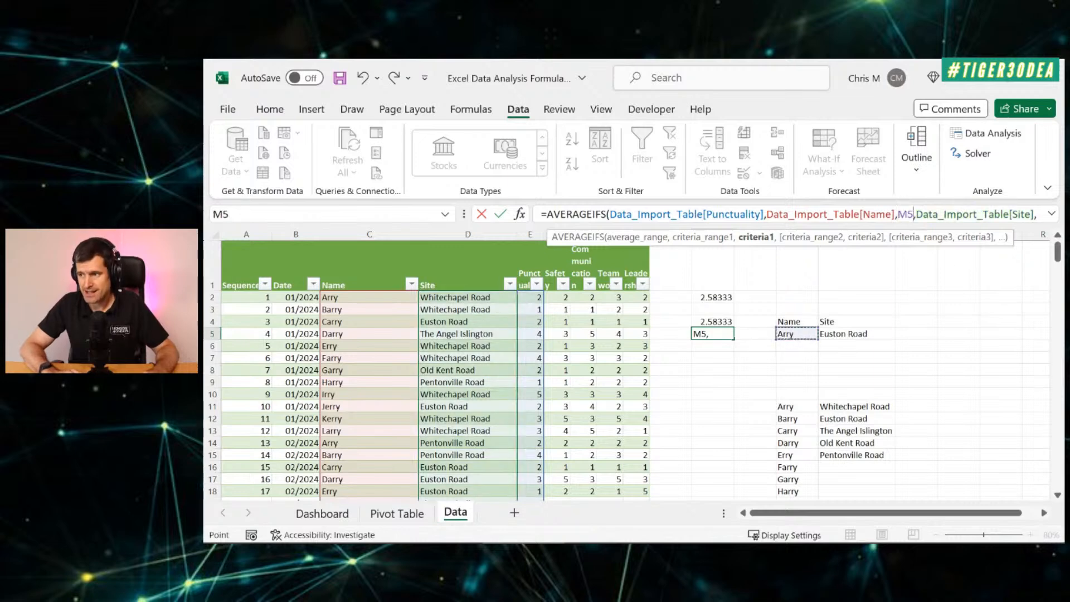
Replace the hard-coded "Euston Road" criterion in K5's AVERAGEIFS formula with N5 and commit the formula
{"action": "left_click", "coordinate": [1051, 215]}
{"action": "left_click", "coordinate": [612, 229]}
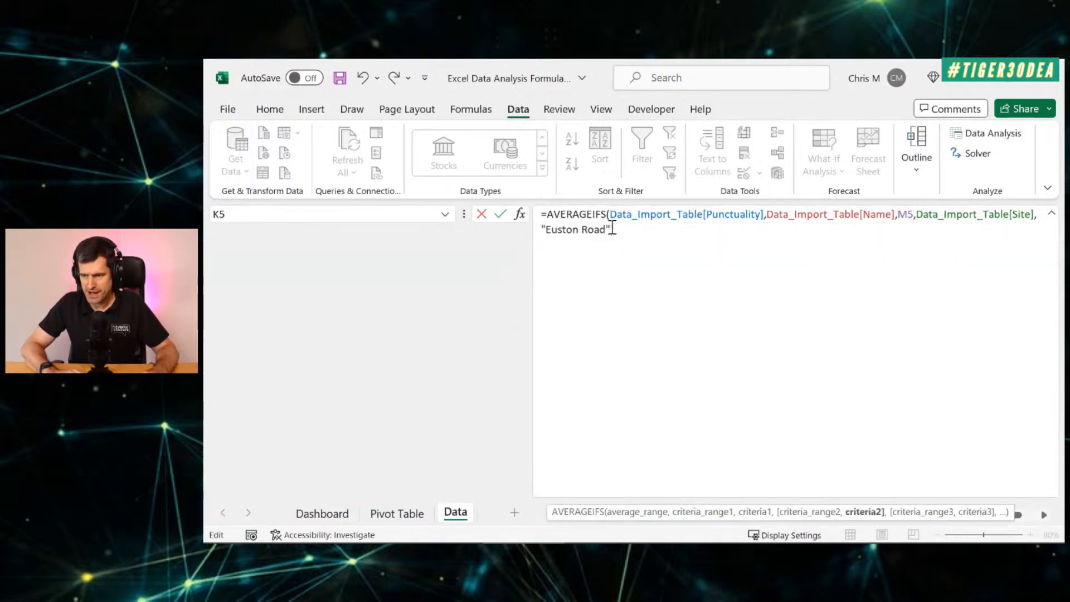
{"action": "left_click", "coordinate": [1052, 214]}
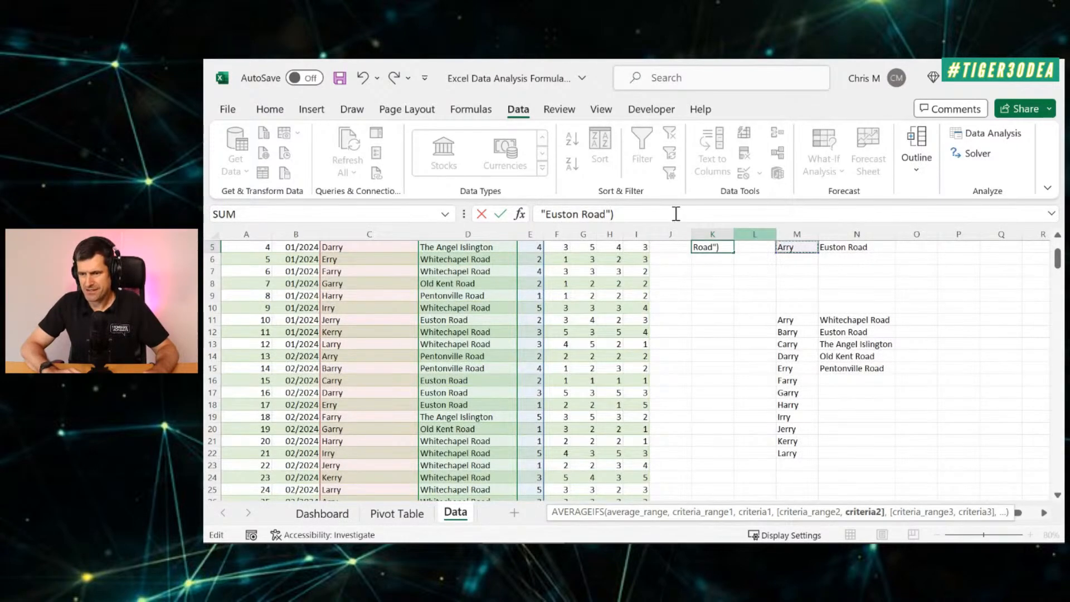
{"action": "left_click", "coordinate": [610, 215]}
{"action": "key", "text": "BackSpace"}
{"action": "key", "text": "BackSpace"}
{"action": "key", "text": "BackSpace"}
{"action": "key", "text": "BackSpace"}
{"action": "key", "text": "BackSpace"}
{"action": "key", "text": "BackSpace"}
{"action": "key", "text": "BackSpace"}
{"action": "key", "text": "BackSpace"}
{"action": "key", "text": "BackSpace"}
{"action": "key", "text": "BackSpace"}
{"action": "key", "text": "BackSpace"}
{"action": "key", "text": "BackSpace"}
{"action": "key", "text": "BackSpace"}
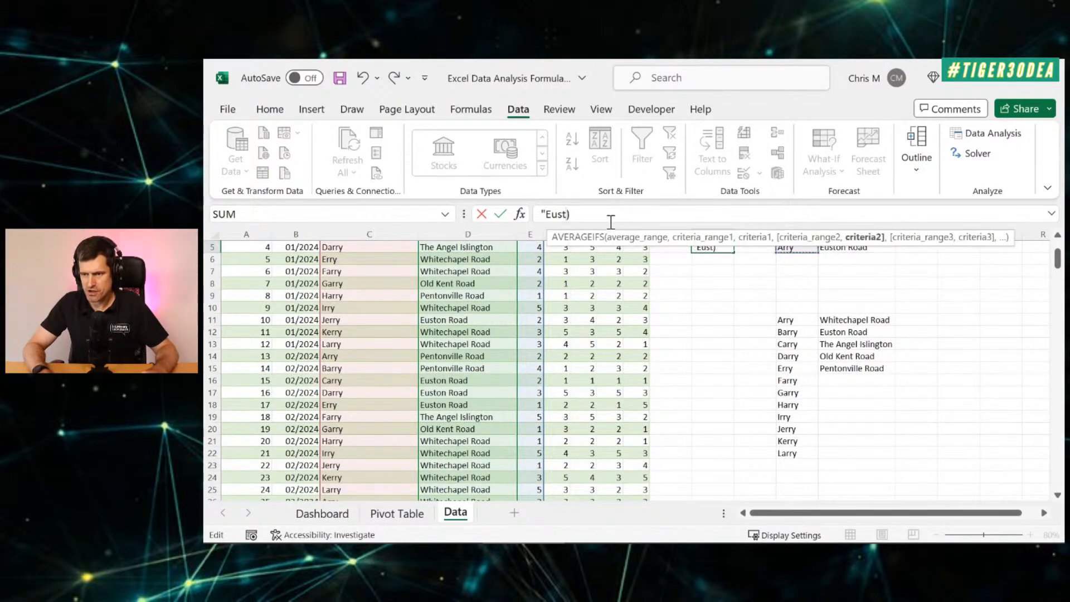
{"action": "type", "text": "N5"}
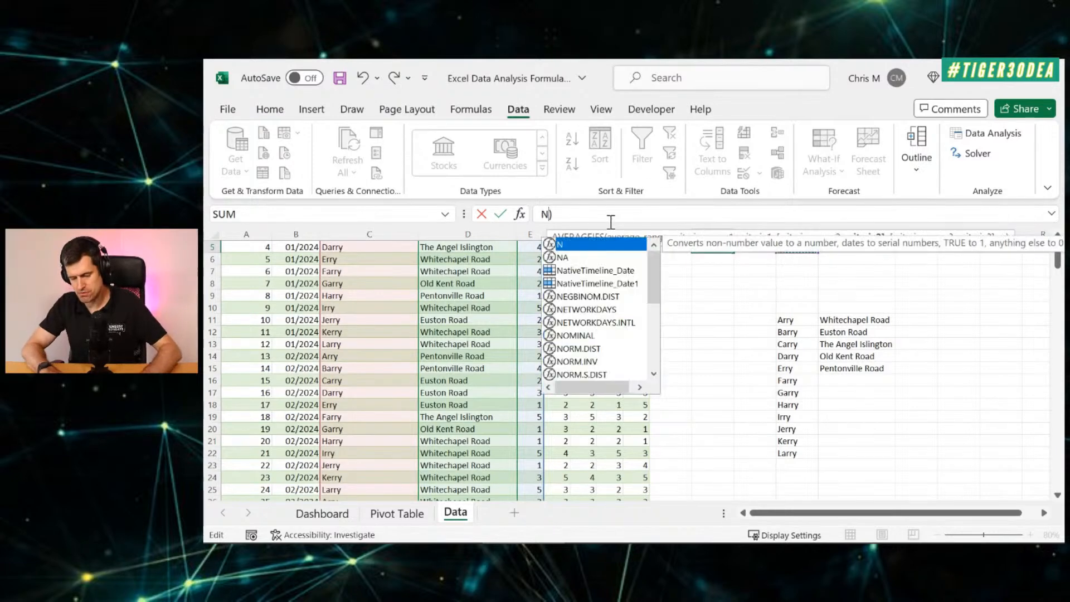
{"action": "key", "text": "Return"}
Review the existing average formulas in K2 and K4
{"action": "key", "text": "Up"}
{"action": "key", "text": "Up"}
{"action": "key", "text": "Up"}
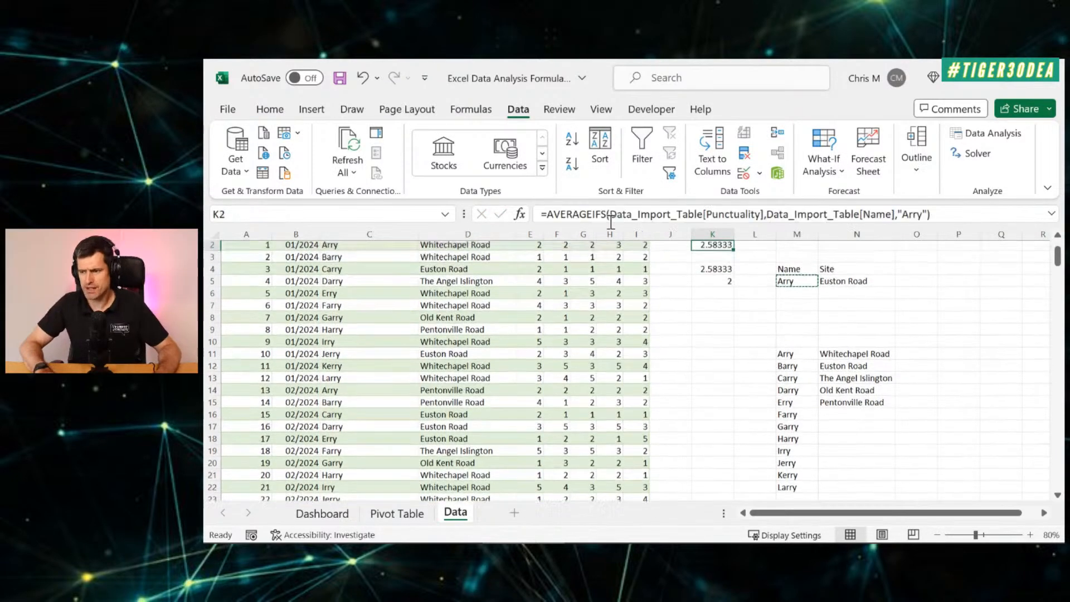
{"action": "key", "text": "Down"}
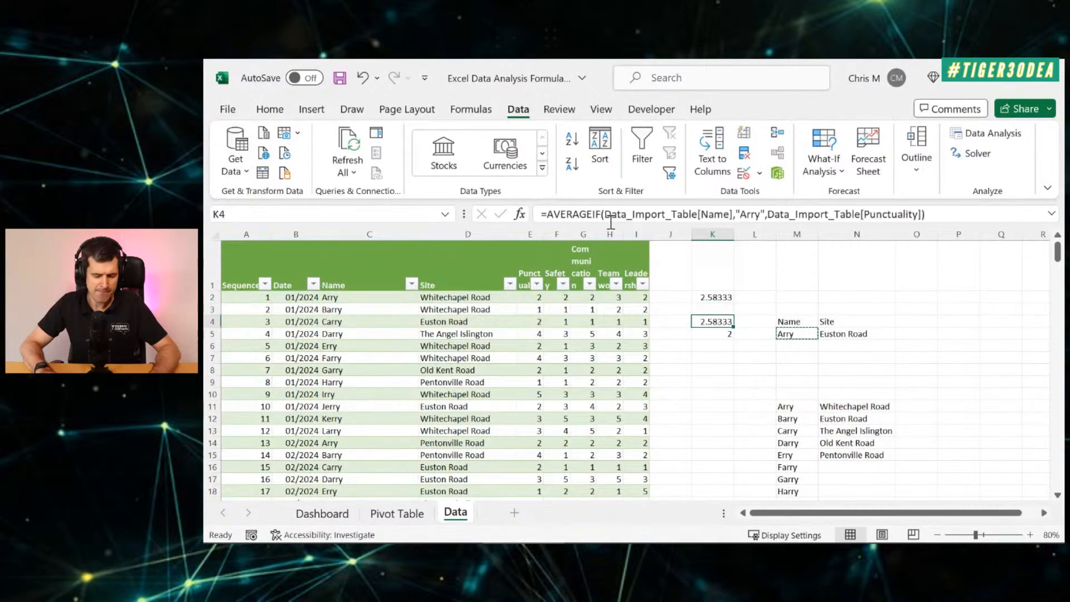
{"action": "key", "text": "Down"}
{"action": "left_click", "coordinate": [703, 359]}
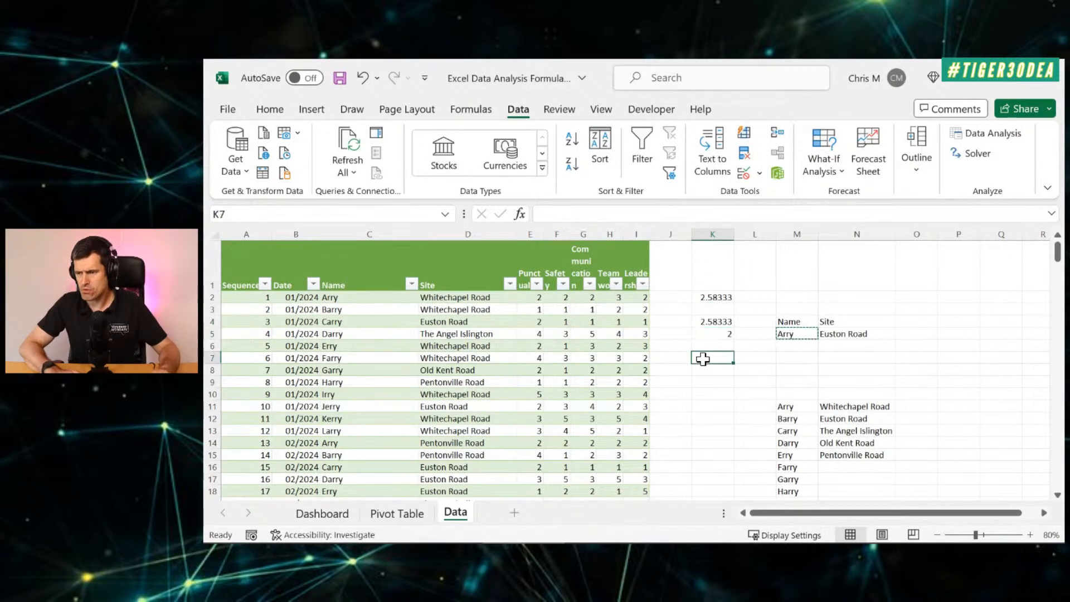
{"action": "left_click", "coordinate": [850, 310]}
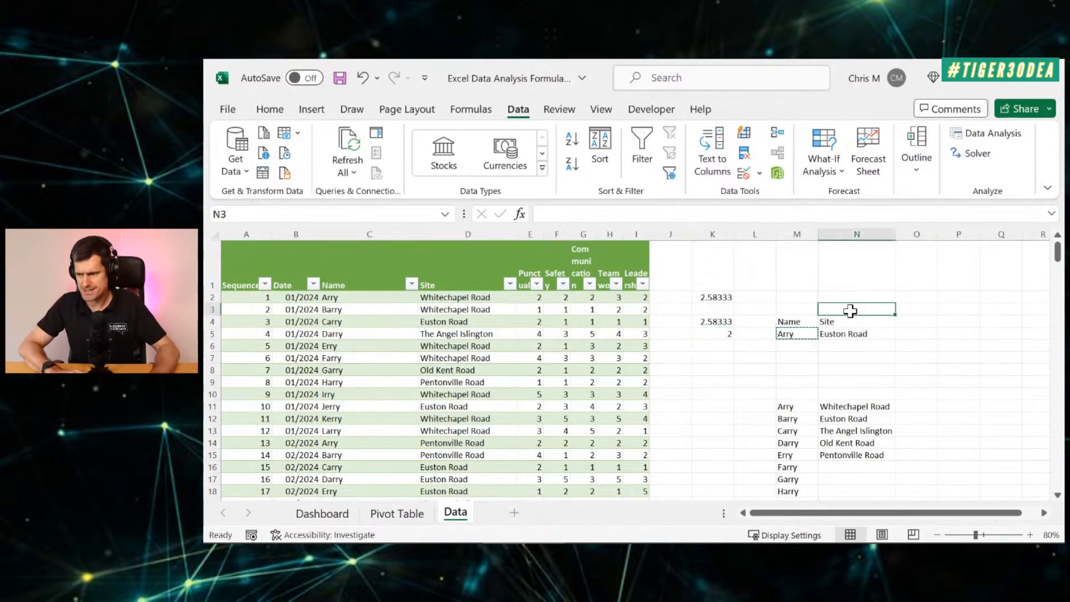
Choose the second listed name in M5 and The Angel Islington in N5 from their validation lists
{"action": "left_click", "coordinate": [807, 333]}
{"action": "left_click", "coordinate": [824, 334]}
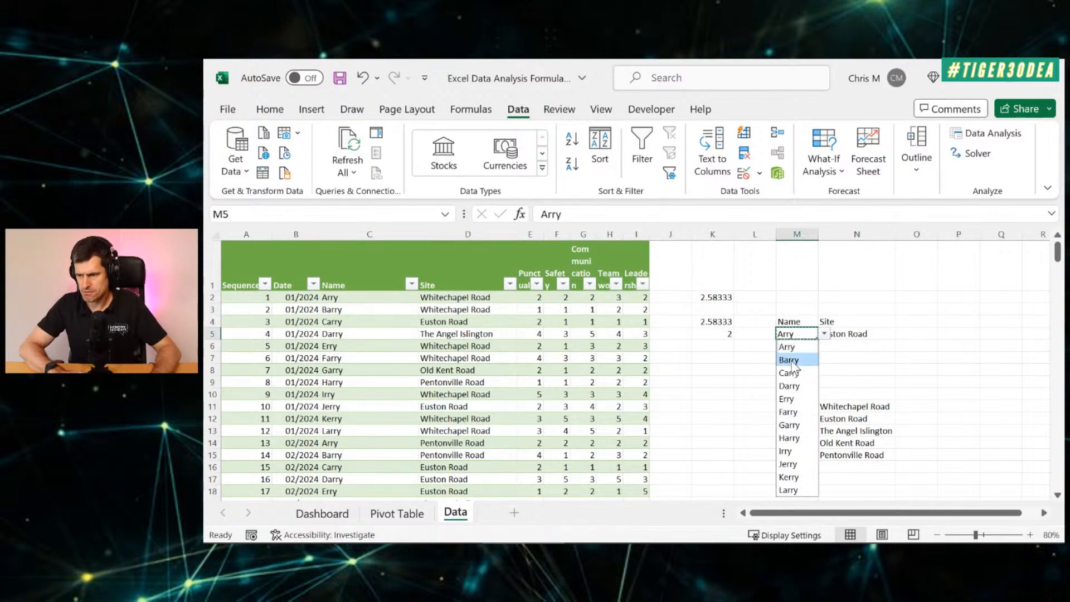
{"action": "left_click", "coordinate": [791, 361]}
{"action": "left_click", "coordinate": [849, 324]}
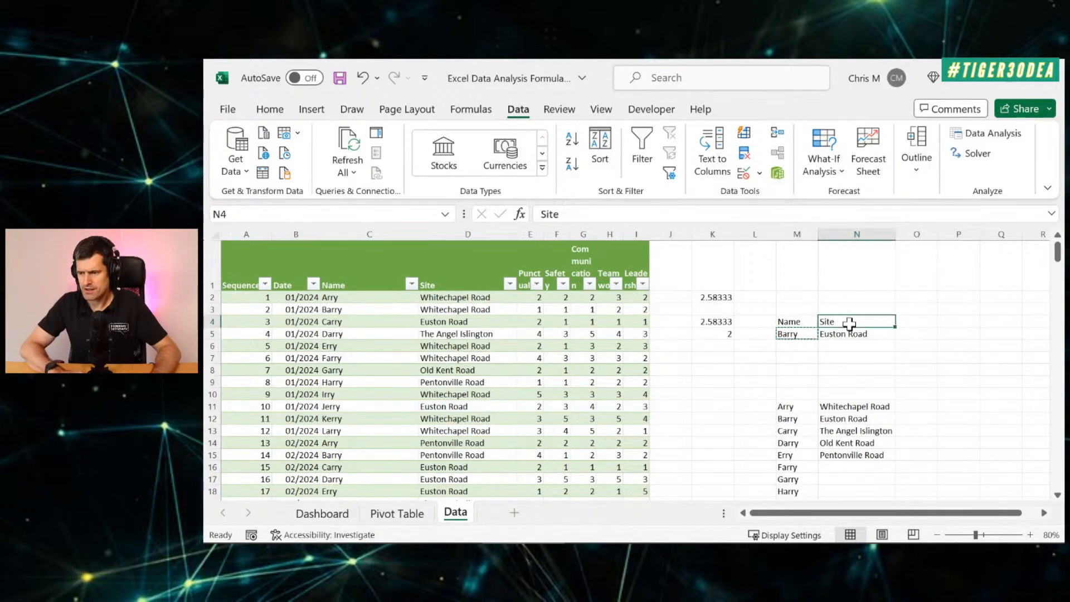
{"action": "left_click", "coordinate": [854, 333]}
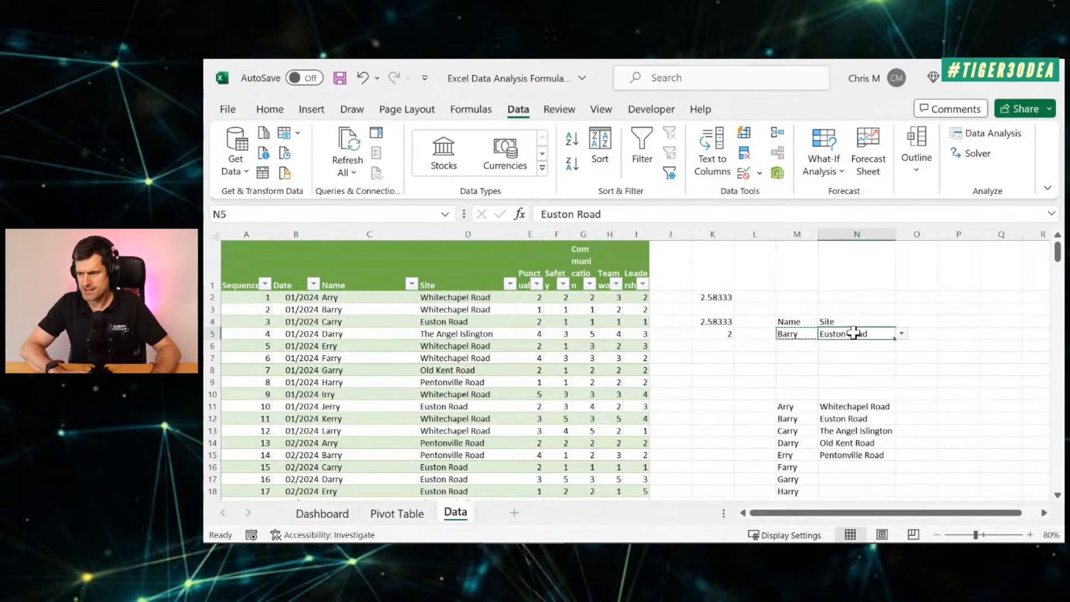
{"action": "left_click", "coordinate": [903, 335]}
{"action": "left_click", "coordinate": [857, 373]}
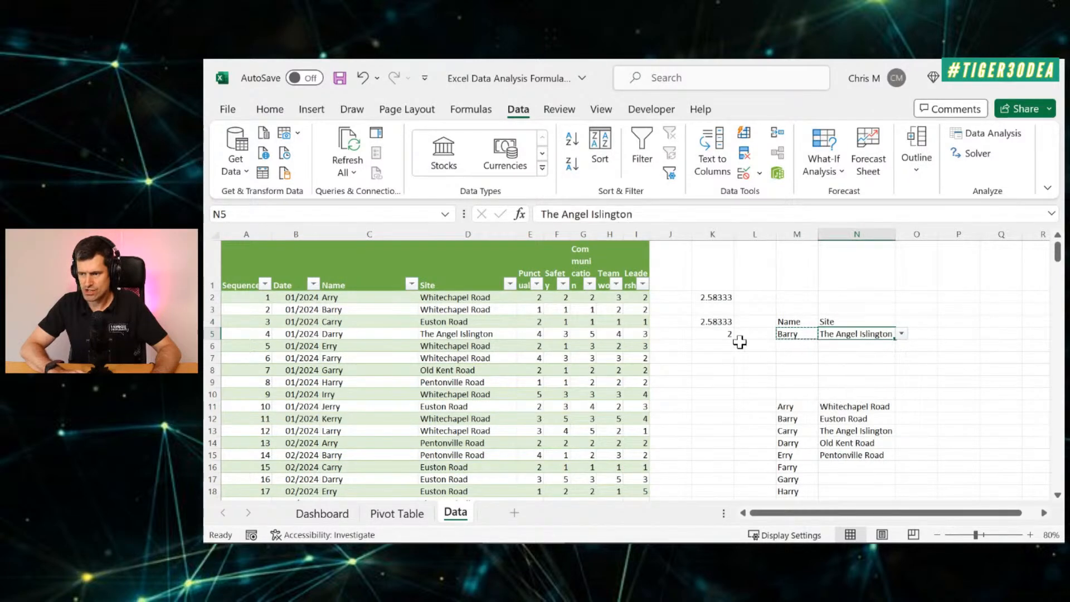
Check the workbook's calculation options with K5 selected and choose Automatic
{"action": "left_click", "coordinate": [720, 334]}
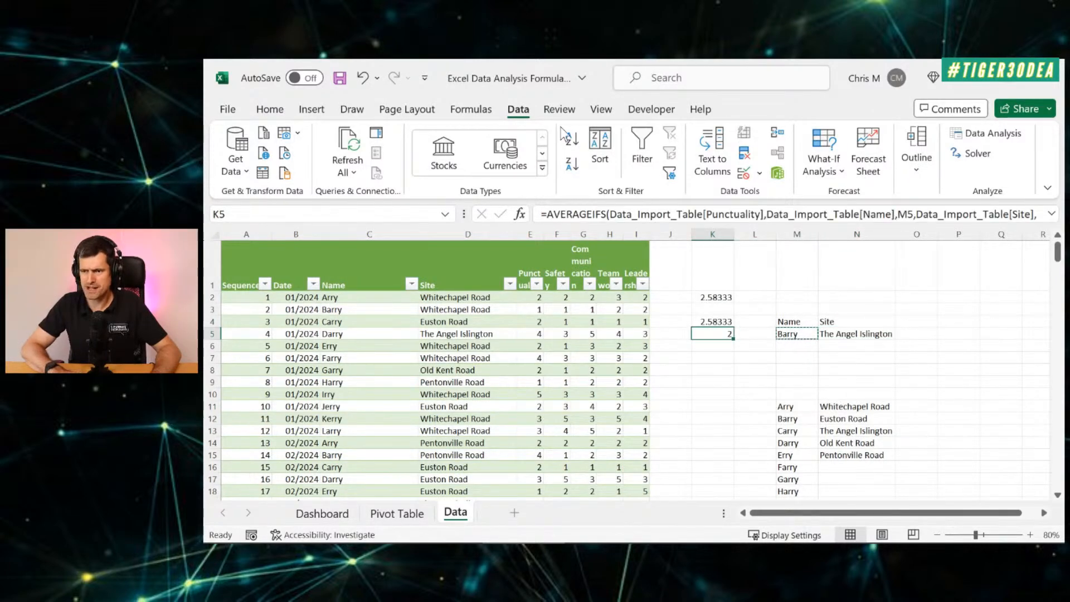
{"action": "left_click", "coordinate": [473, 110]}
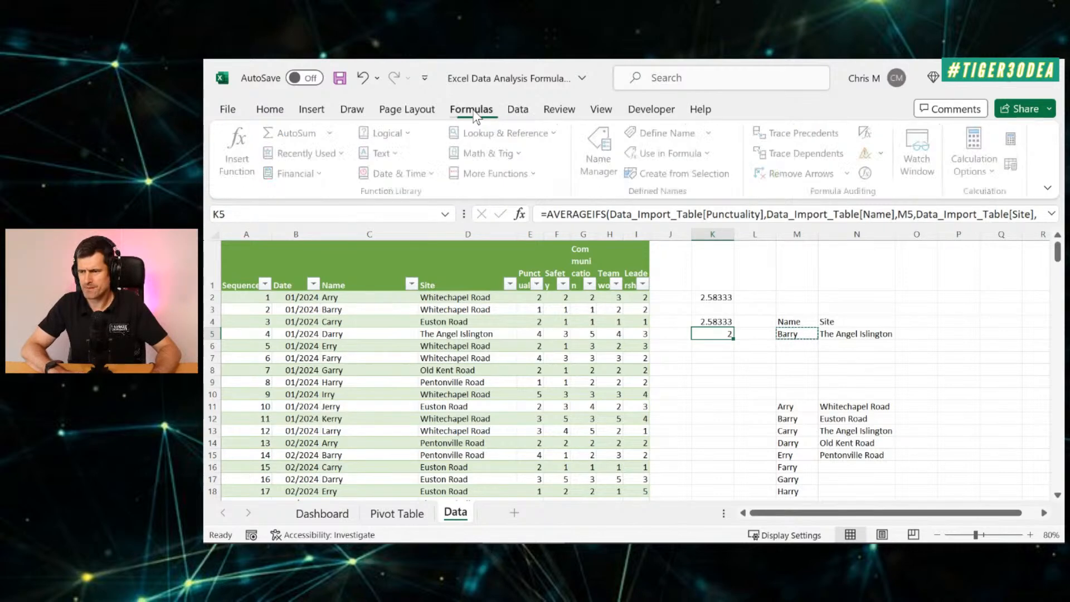
{"action": "left_click", "coordinate": [985, 167]}
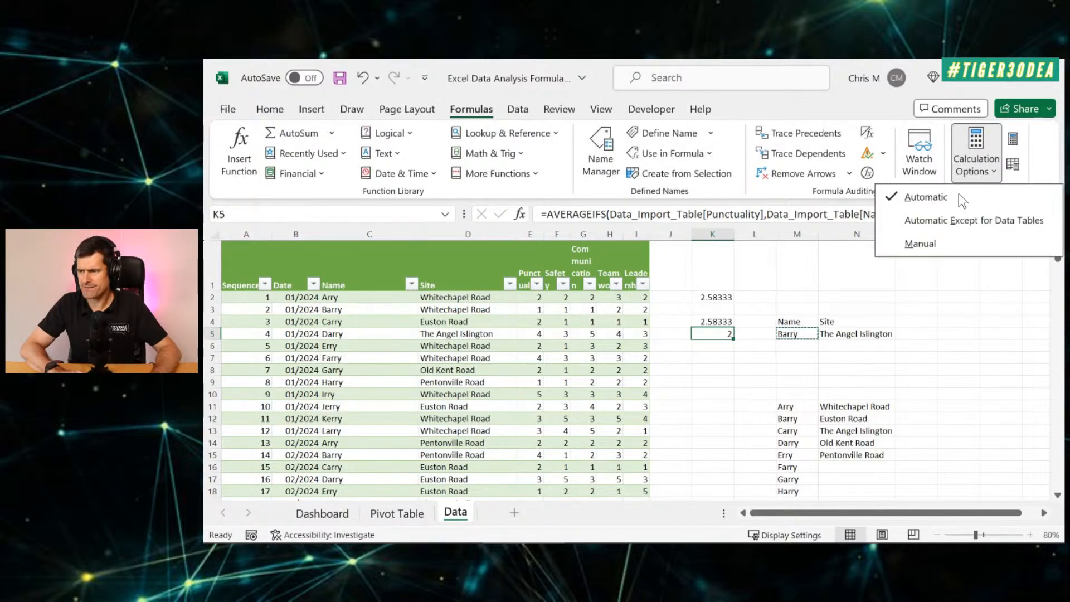
{"action": "left_click", "coordinate": [928, 199]}
Save the workbook with the updated formula and drop-down cells
{"action": "left_click", "coordinate": [886, 345]}
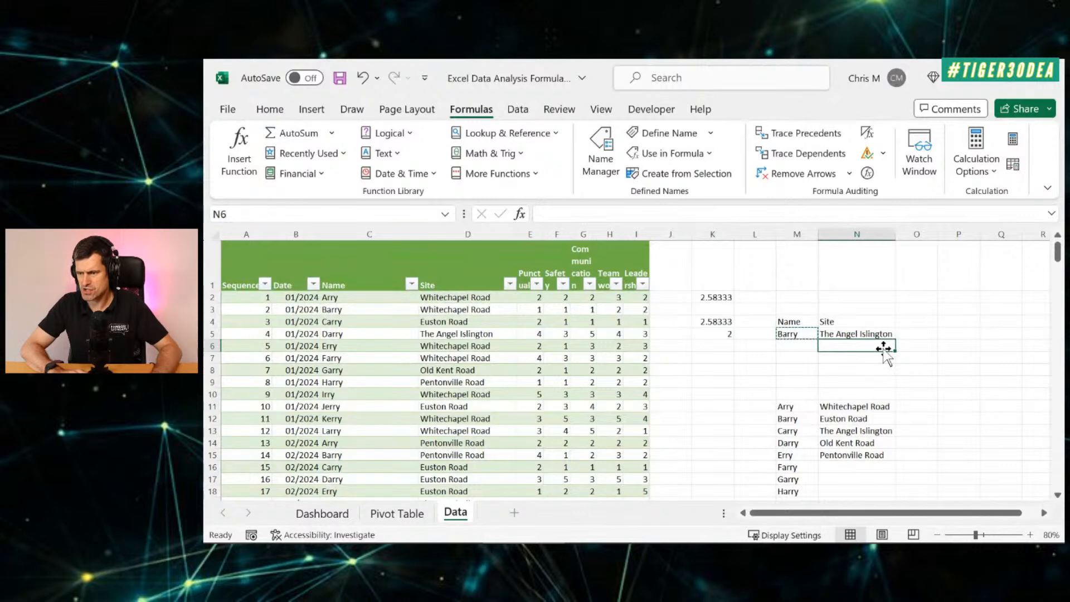
{"action": "left_click", "coordinate": [744, 357]}
{"action": "key", "text": "ctrl+s"}
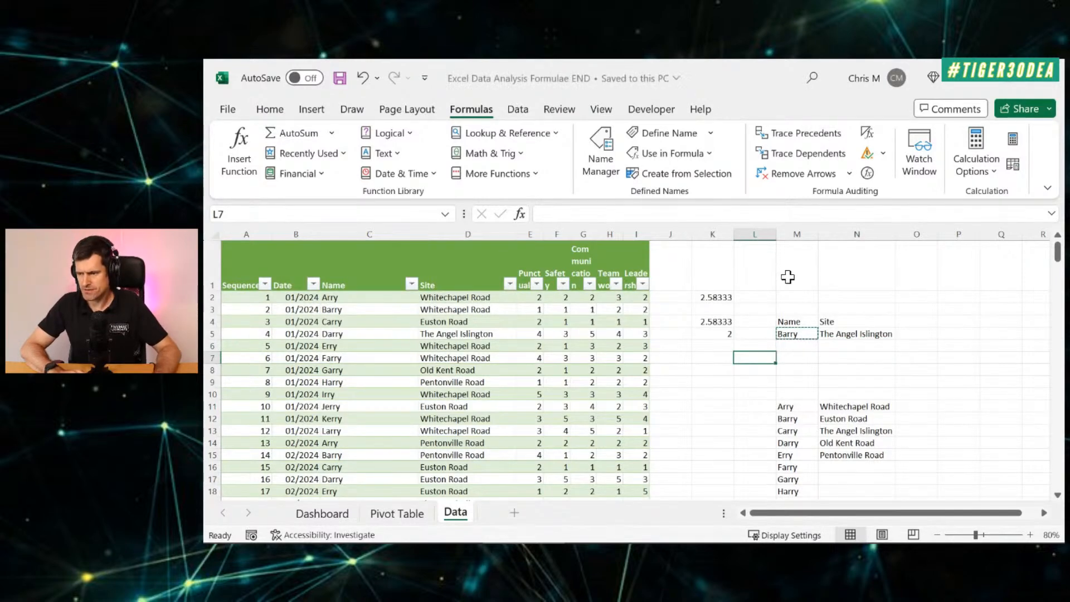
Examine the full AVERAGEIFS formula in K5 and its references to the Name and Site cells
{"action": "left_click", "coordinate": [789, 290]}
{"action": "left_click", "coordinate": [742, 358]}
{"action": "left_click", "coordinate": [705, 333]}
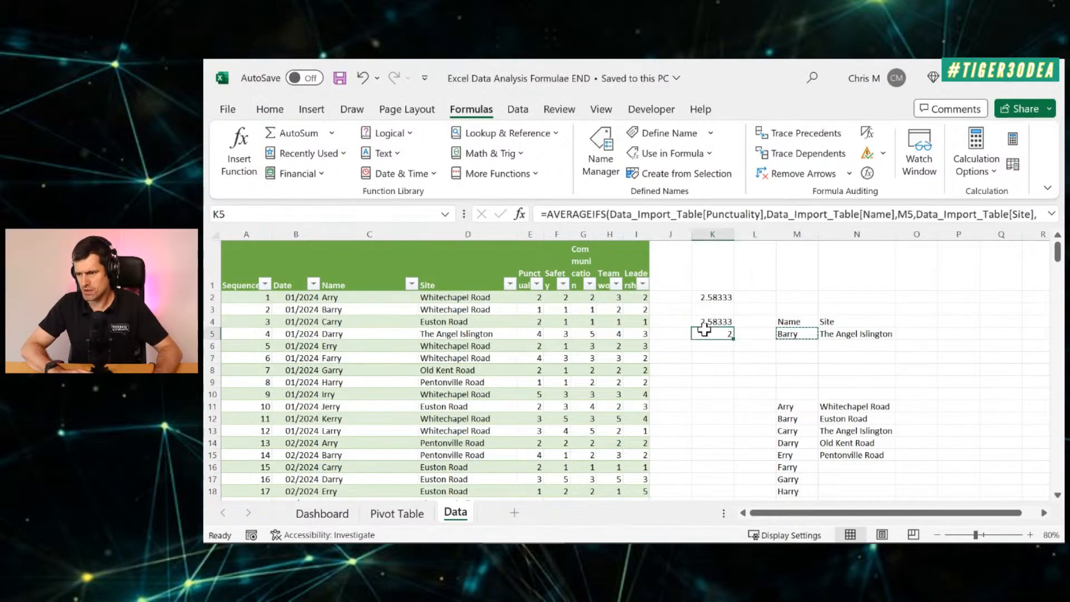
{"action": "key", "text": "Right"}
{"action": "key", "text": "Right"}
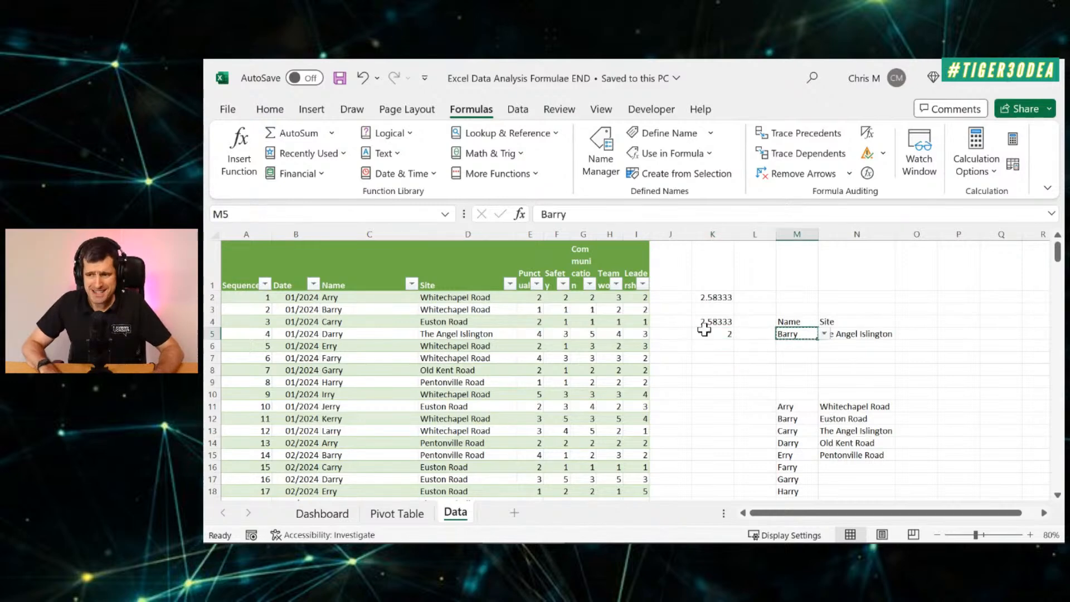
{"action": "left_click", "coordinate": [712, 332]}
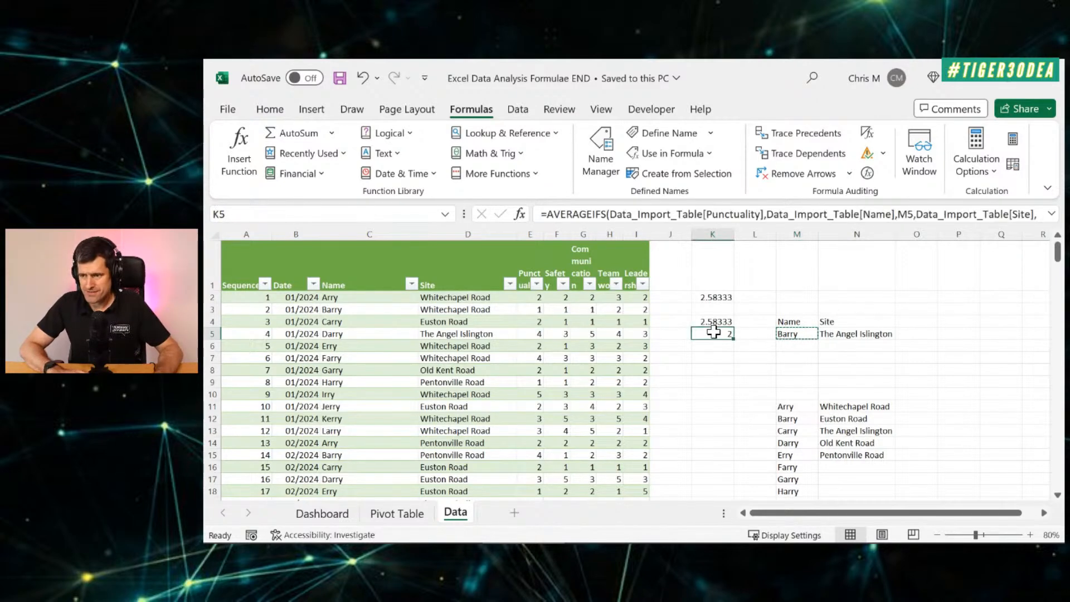
{"action": "left_click", "coordinate": [1050, 217]}
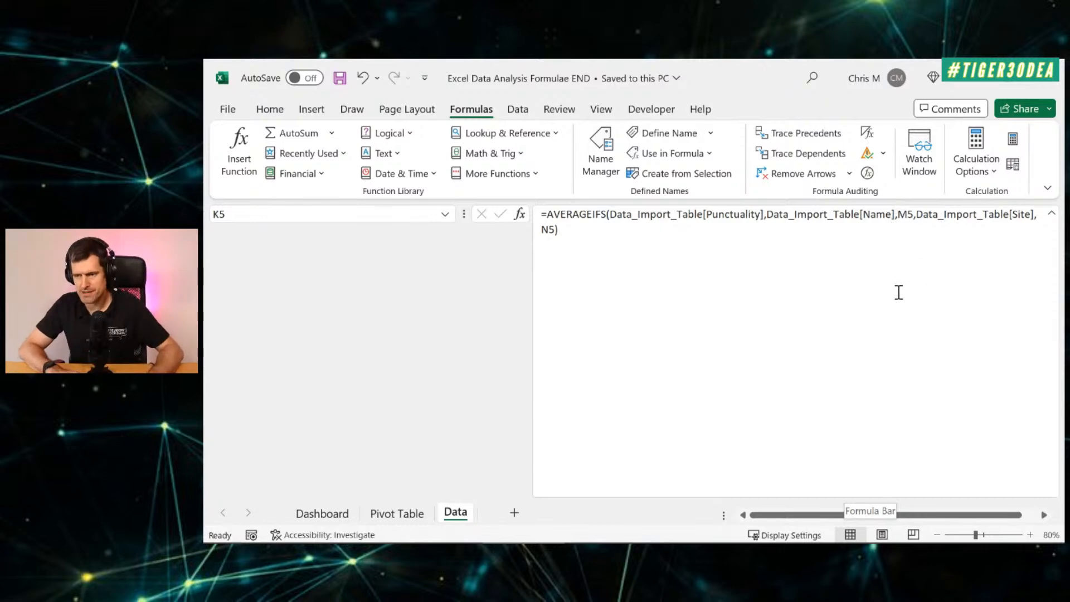
{"action": "left_click", "coordinate": [1052, 214]}
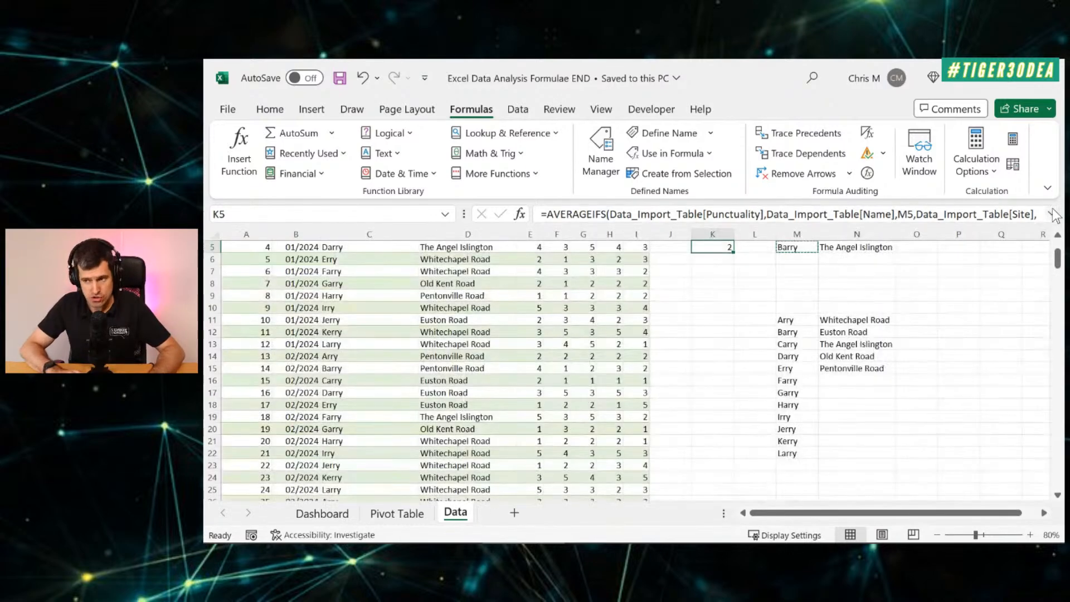
{"action": "left_click", "coordinate": [760, 391]}
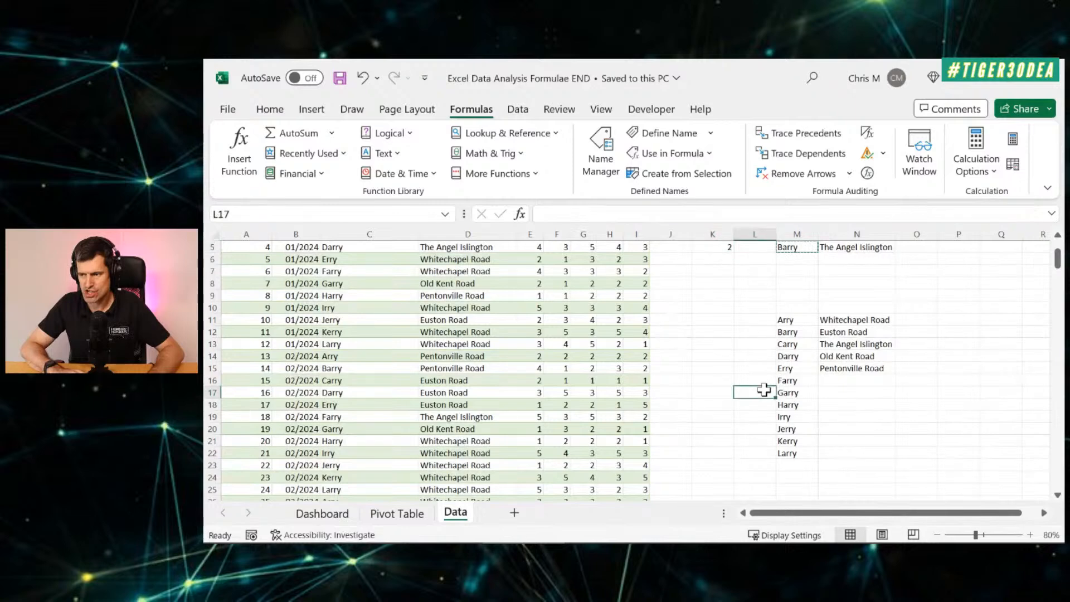
Switch to the slide comparing pivot tables with Excel formulae, review it, and return to the Excel workbook
{"action": "scroll", "coordinate": [759, 390], "scroll_direction": "up", "scroll_amount": 2}
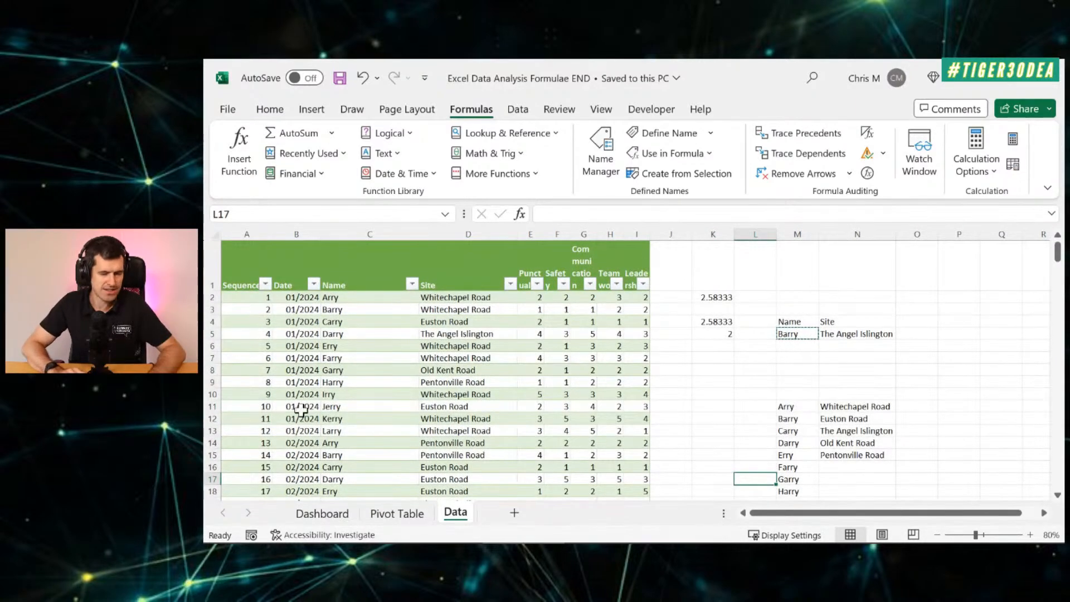
{"action": "key", "text": "alt+Tab"}
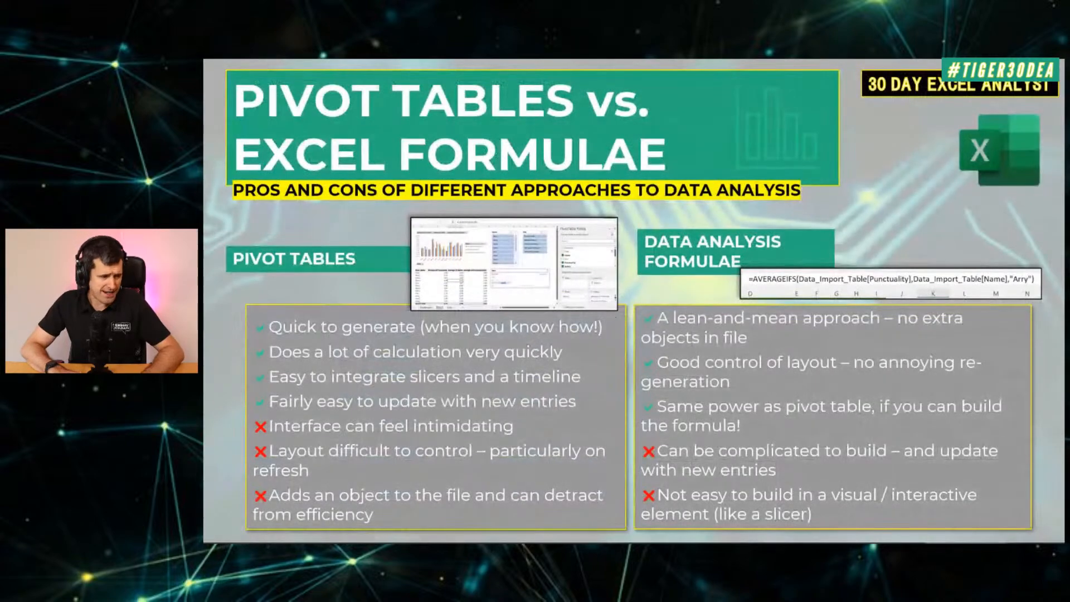
{"action": "key", "text": "alt+Tab"}
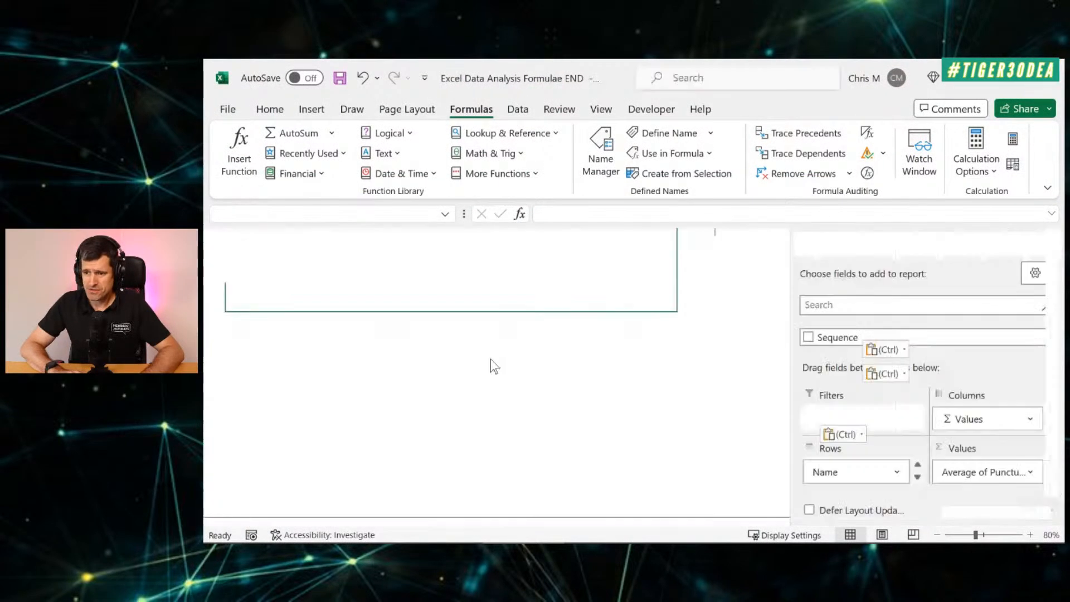
{"action": "key", "text": "alt+Tab"}
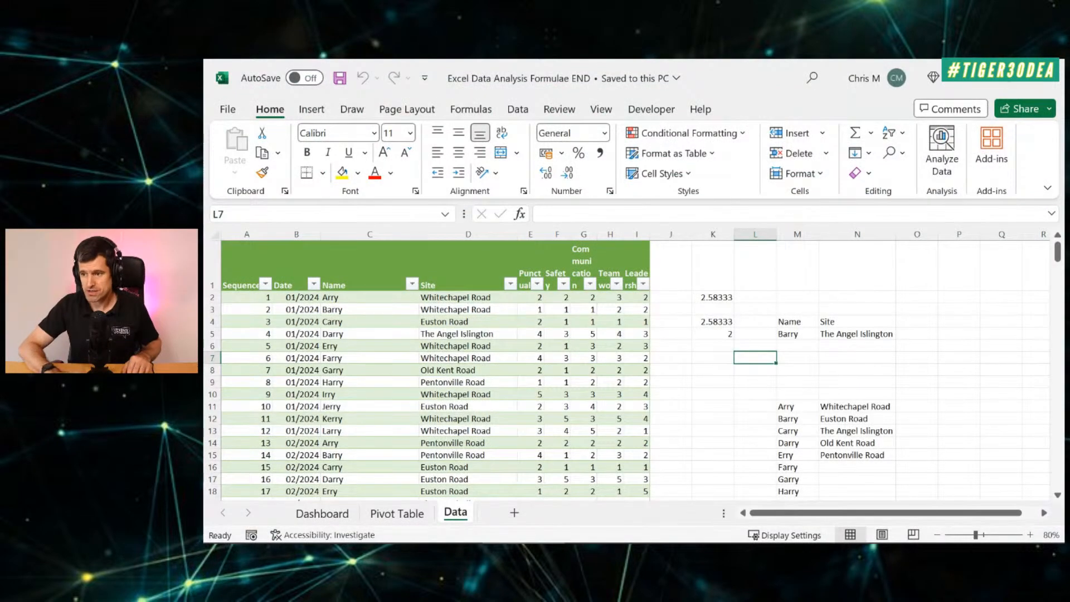
Choose the first listed name in M5 from its validation list and check the Site selection in N5
{"action": "left_click", "coordinate": [757, 266]}
{"action": "left_click", "coordinate": [790, 333]}
{"action": "left_click", "coordinate": [856, 333]}
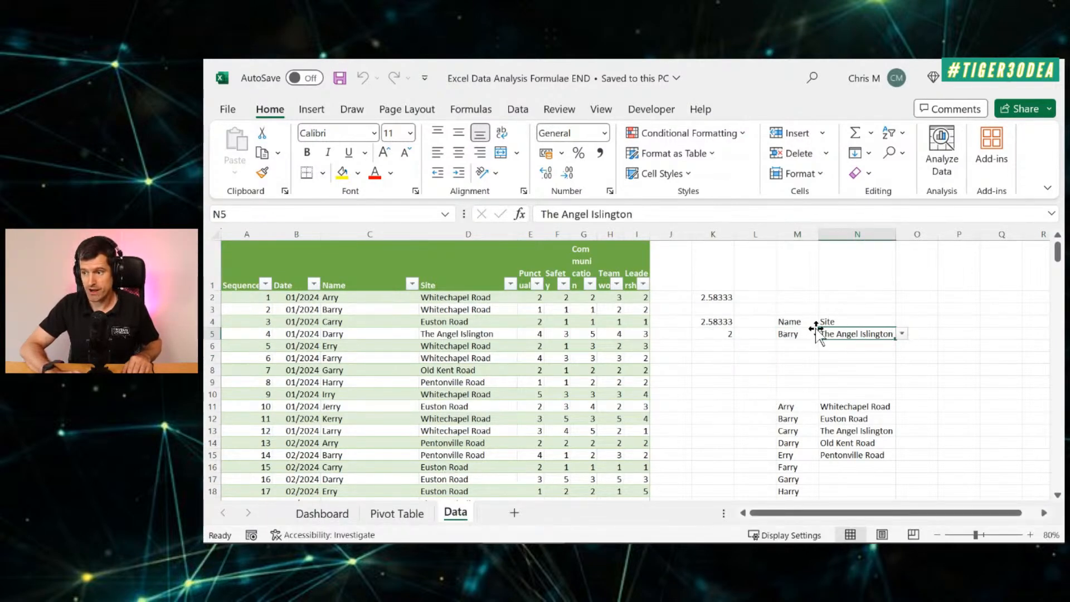
{"action": "left_click", "coordinate": [798, 333]}
{"action": "left_click", "coordinate": [825, 334]}
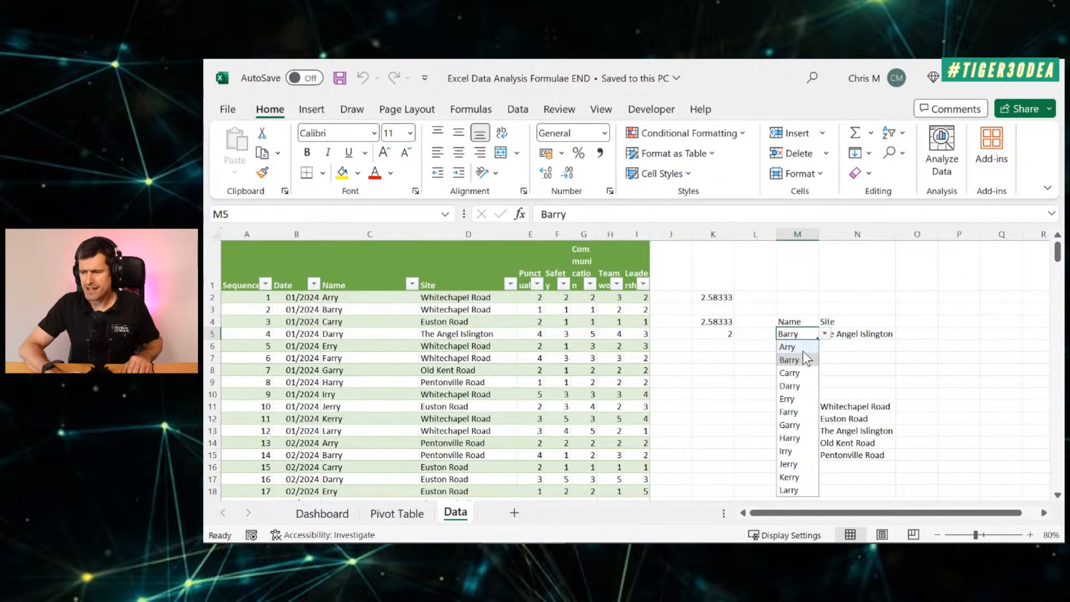
{"action": "left_click", "coordinate": [801, 346]}
{"action": "left_click", "coordinate": [863, 334]}
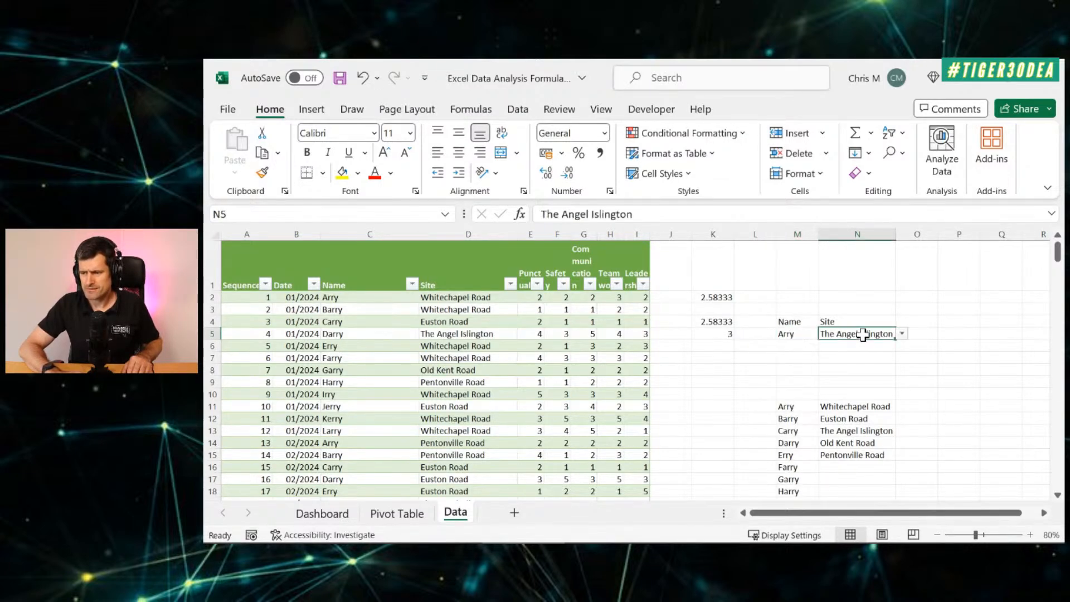
On the Pivot Table sheet, filter the slicers to the first name and The Angel Islington, and select the name's Average of Punctuality cell
{"action": "left_click", "coordinate": [392, 514]}
{"action": "scroll", "coordinate": [570, 355], "scroll_direction": "up", "scroll_amount": 2}
{"action": "scroll", "coordinate": [569, 355], "scroll_direction": "up", "scroll_amount": 3}
{"action": "left_click", "coordinate": [691, 280]}
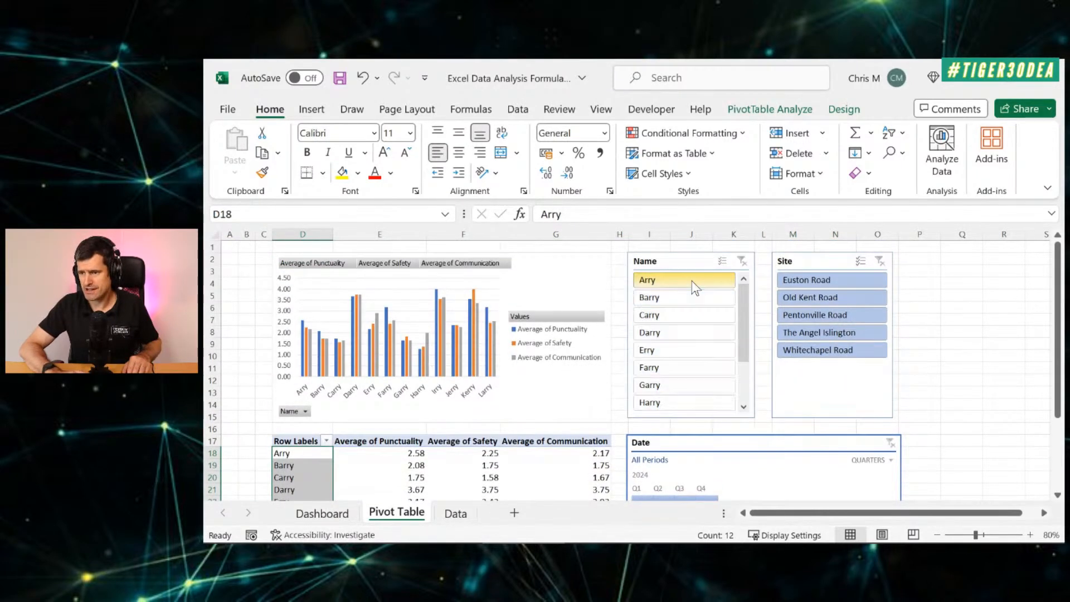
{"action": "left_click", "coordinate": [824, 333]}
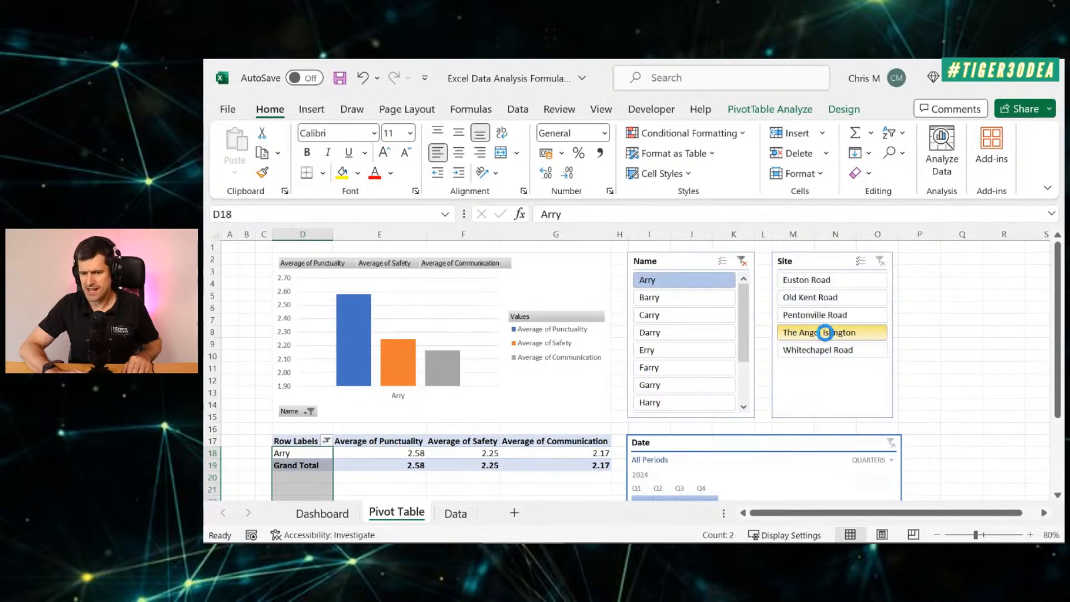
{"action": "left_click", "coordinate": [389, 453]}
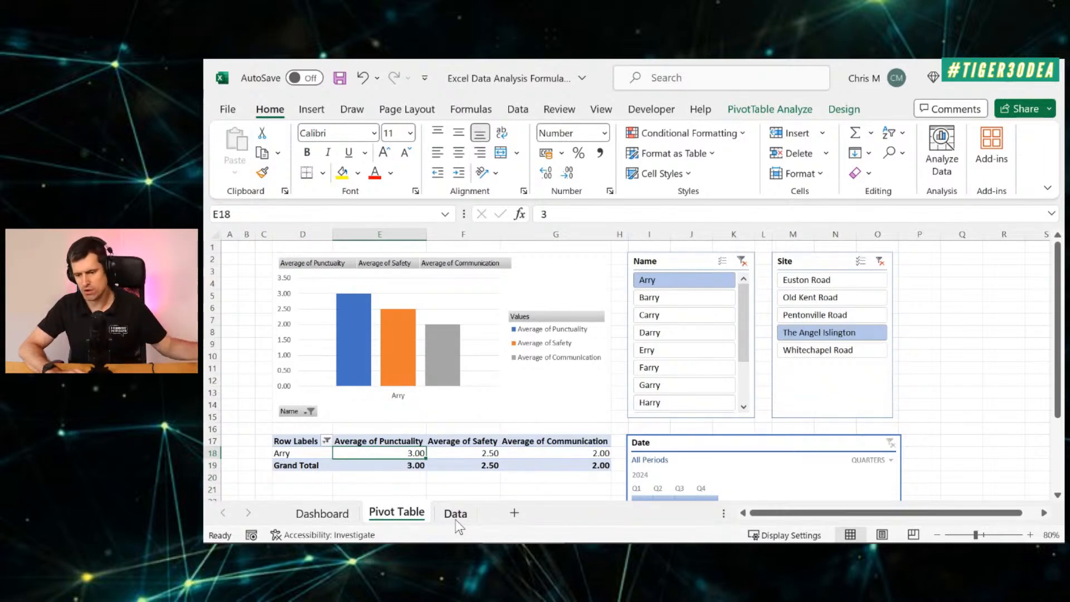
Return to the Data sheet and review the Name and Site selection cells and the cells beneath the Name cell
{"action": "left_click", "coordinate": [456, 520]}
{"action": "left_click", "coordinate": [795, 361]}
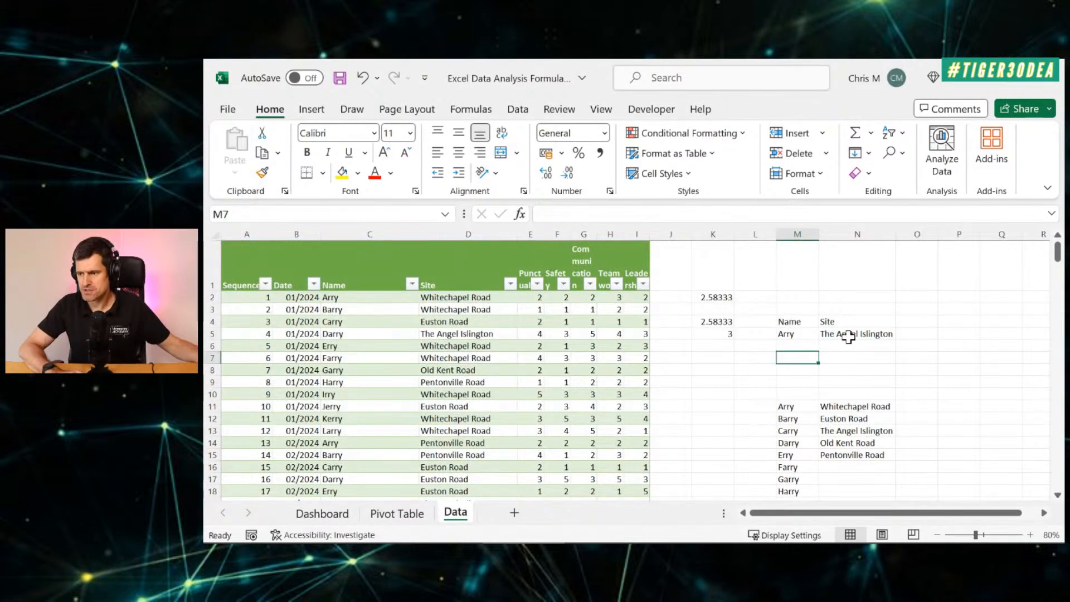
{"action": "left_click", "coordinate": [843, 334]}
{"action": "key", "text": "Left"}
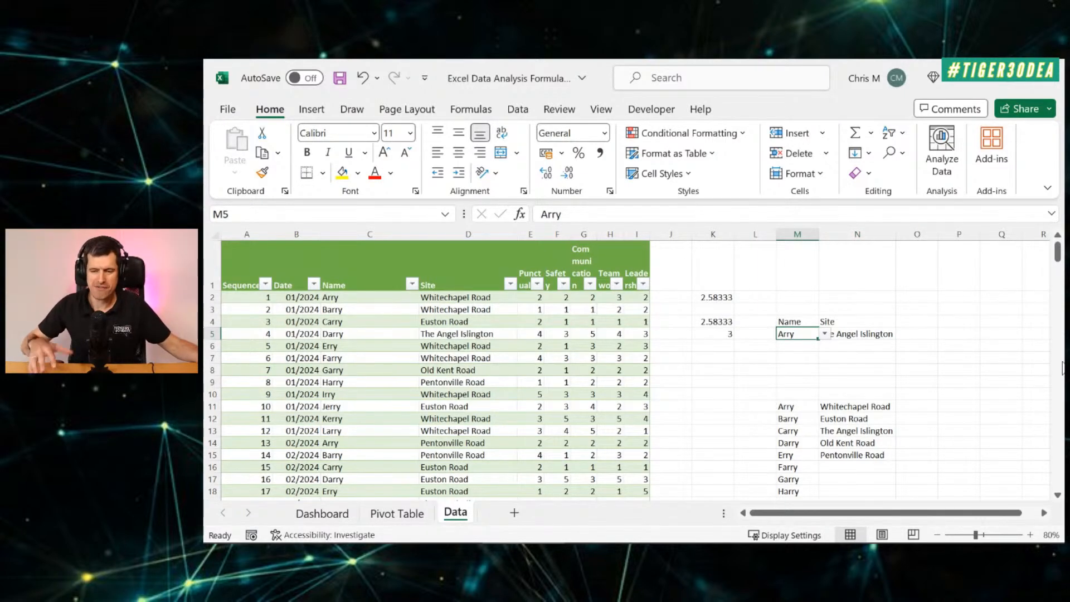
{"action": "key", "text": "Down"}
{"action": "key", "text": "Down"}
{"action": "key", "text": "Down"}
{"action": "key", "text": "Down"}
{"action": "key", "text": "Down"}
{"action": "key", "text": "Down"}
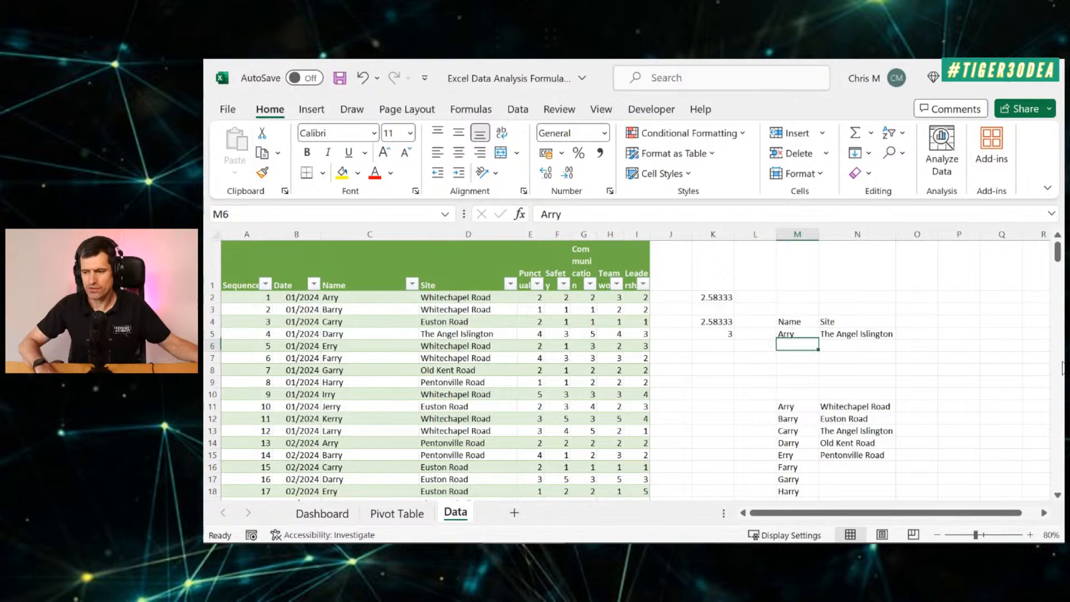
{"action": "key", "text": "shift+Down"}
{"action": "key", "text": "Up"}
{"action": "key", "text": "Up"}
{"action": "key", "text": "Up"}
{"action": "key", "text": "Up"}
{"action": "key", "text": "Up"}
{"action": "key", "text": "Up"}
{"action": "key", "text": "Up"}
{"action": "key", "text": "Up"}
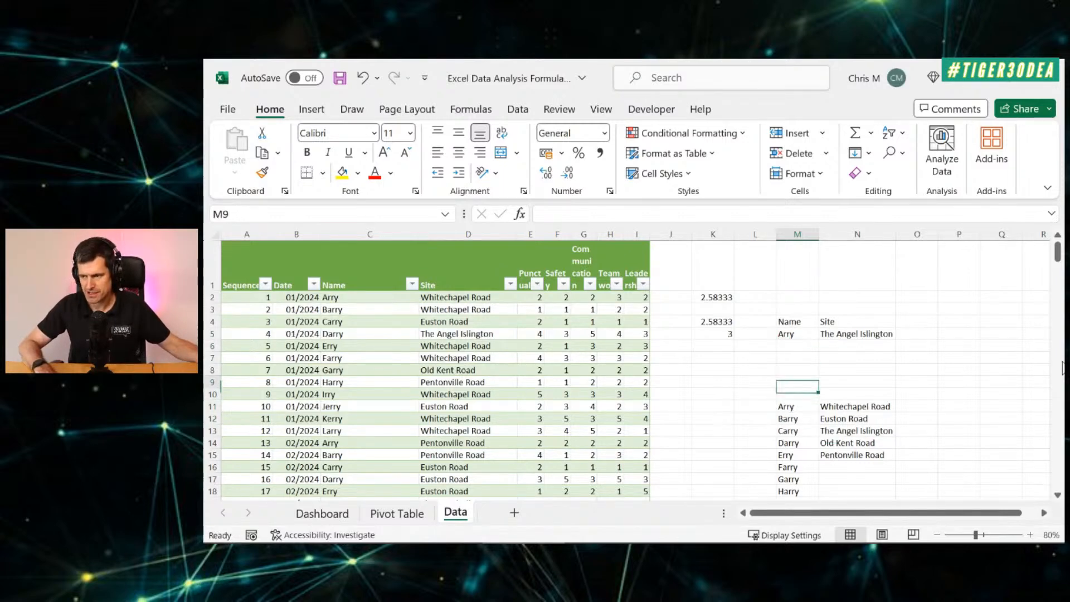
Examine the complete AVERAGEIFS formula in K5 alongside the Name cell it refers to
{"action": "key", "text": "Down"}
{"action": "key", "text": "Down"}
{"action": "key", "text": "Right"}
{"action": "key", "text": "Left"}
{"action": "key", "text": "Left"}
{"action": "key", "text": "Left"}
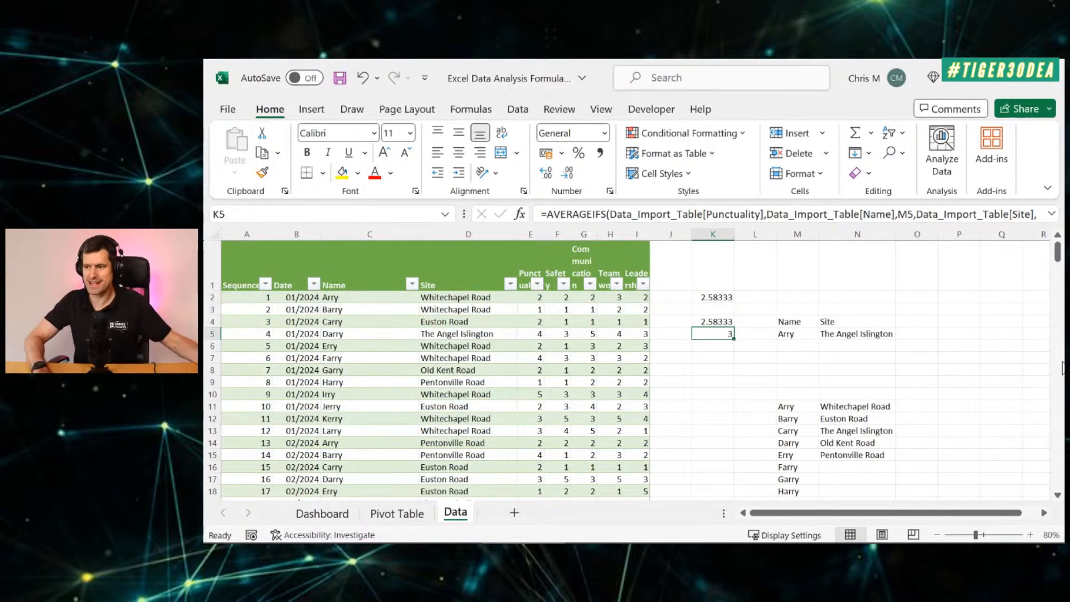
{"action": "key", "text": "Right"}
{"action": "key", "text": "Right"}
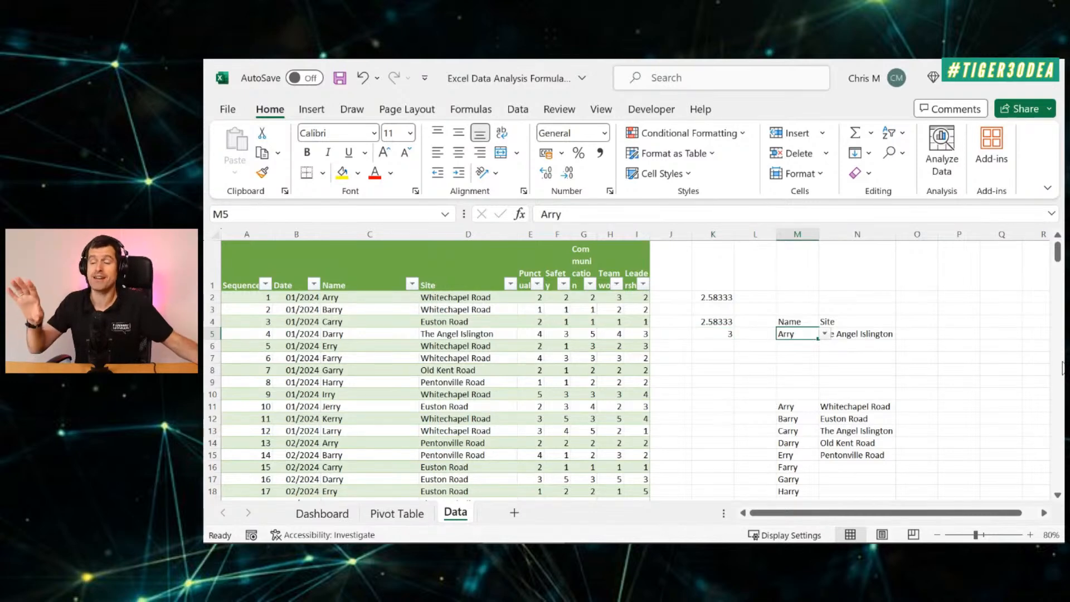
{"action": "key", "text": "Left"}
{"action": "key", "text": "Left"}
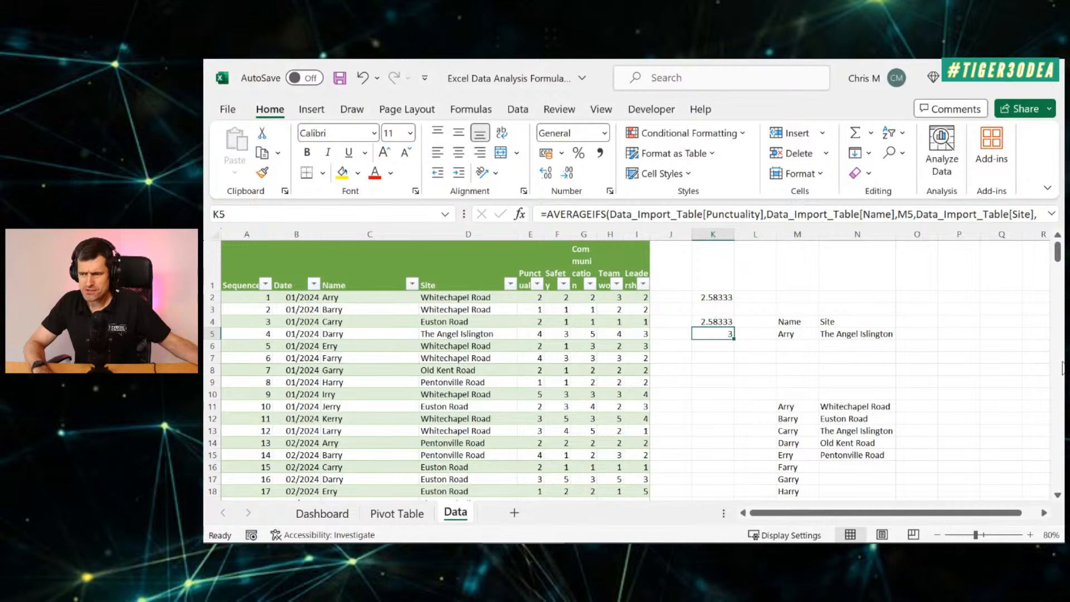
{"action": "left_click", "coordinate": [1051, 214]}
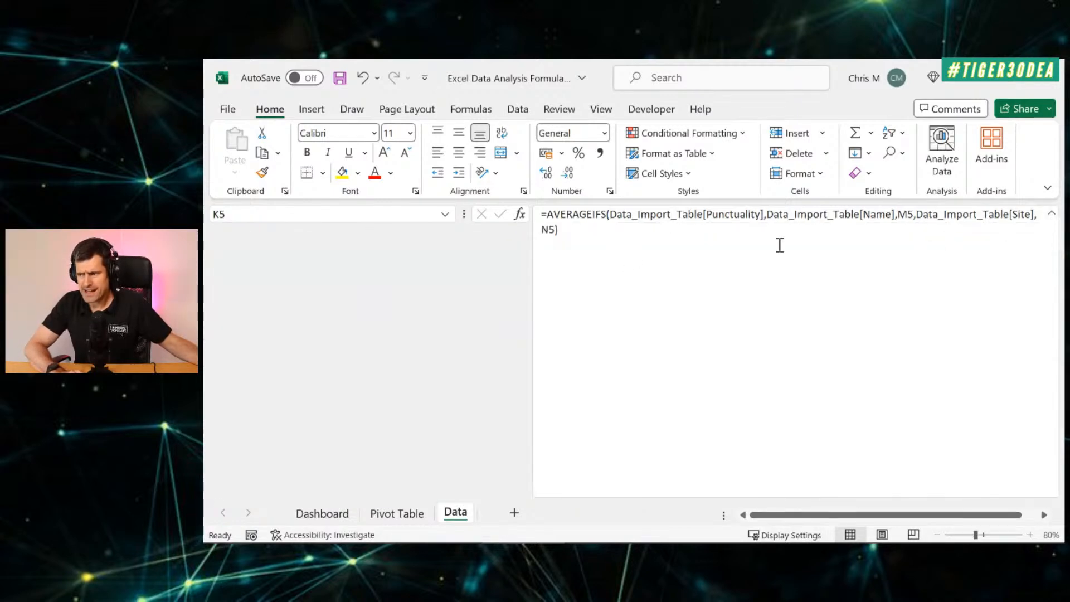
{"action": "left_click", "coordinate": [1053, 217]}
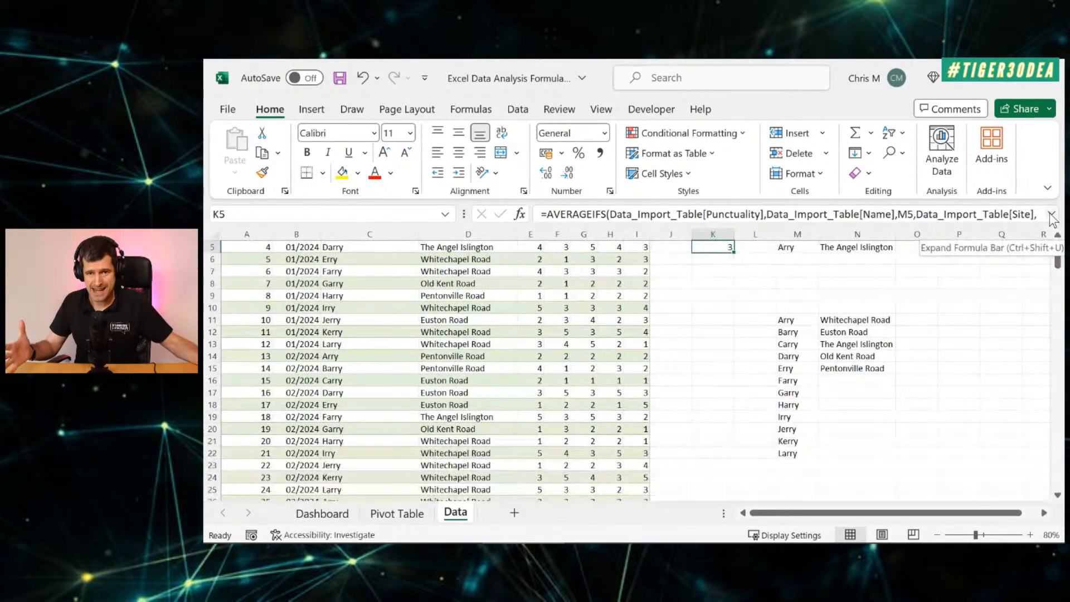
{"action": "left_click", "coordinate": [697, 343]}
{"action": "scroll", "coordinate": [699, 341], "scroll_direction": "up", "scroll_amount": 2}
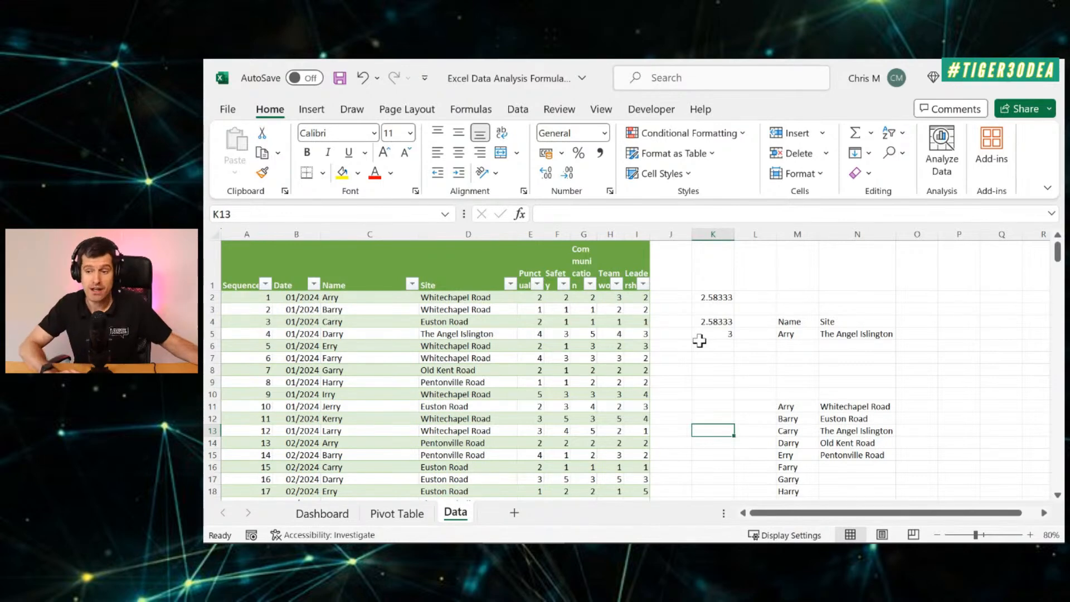
Convert the whole data table, headers included, to a normal range and inspect the references in K5's AVERAGEIFS formula
{"action": "left_click", "coordinate": [359, 311]}
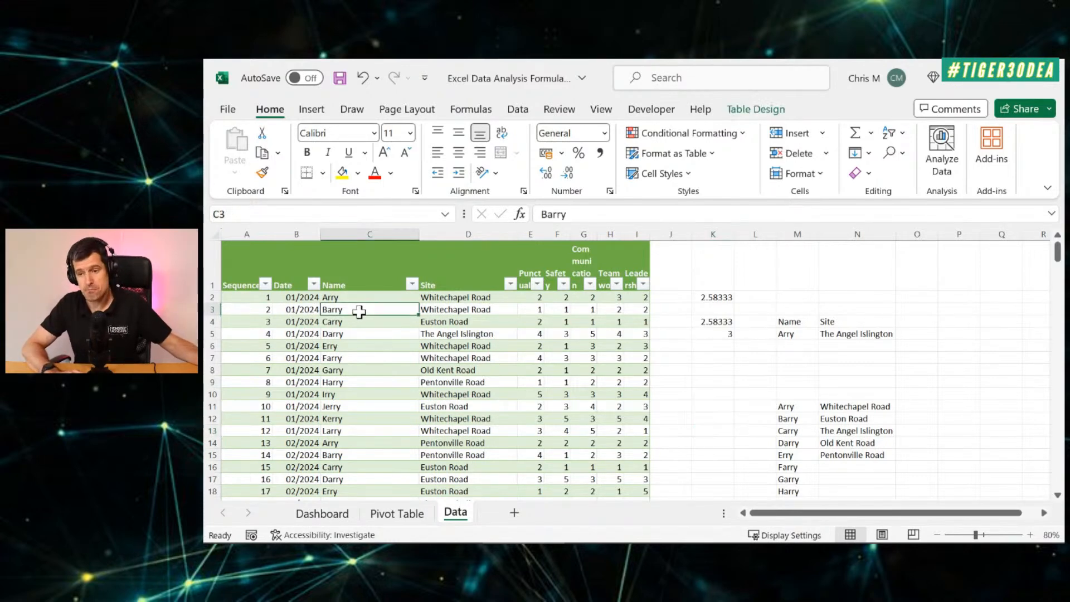
{"action": "left_click", "coordinate": [240, 273]}
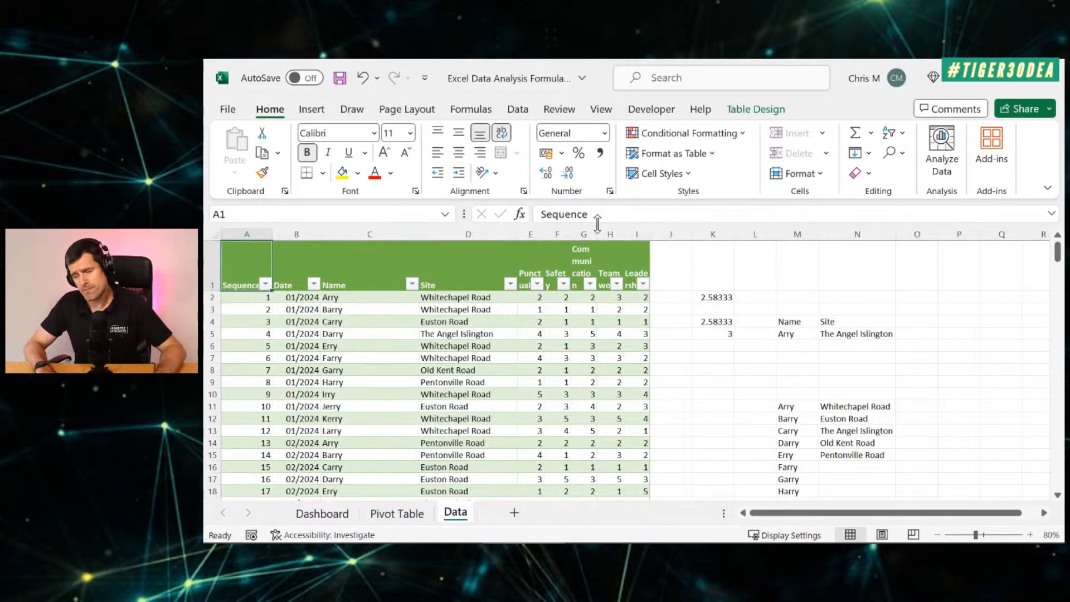
{"action": "key", "text": "ctrl+shift+Right"}
{"action": "key", "text": "ctrl+shift+Down"}
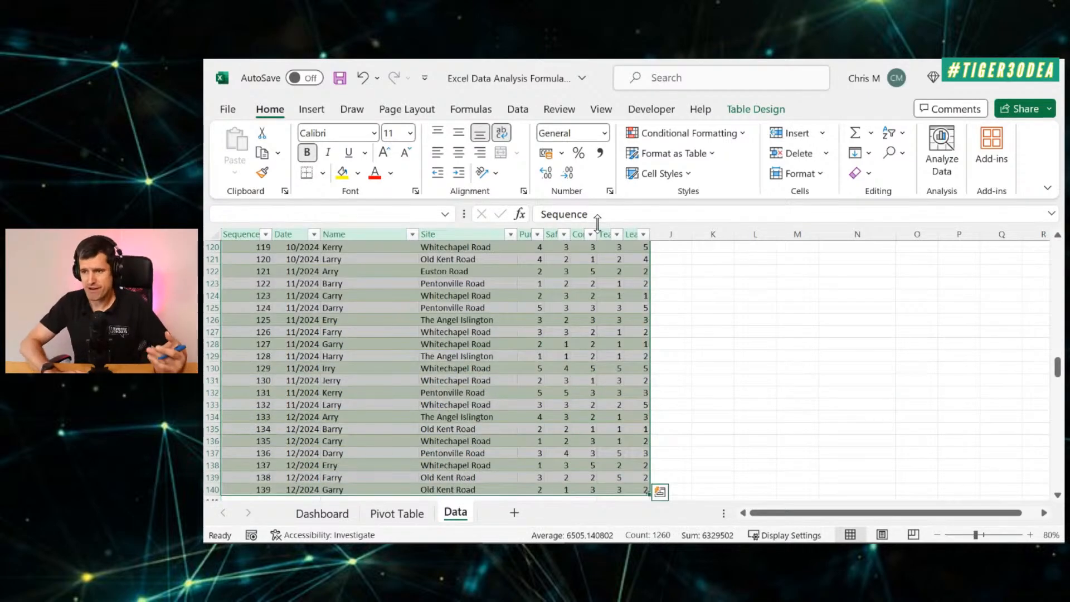
{"action": "left_click", "coordinate": [770, 110]}
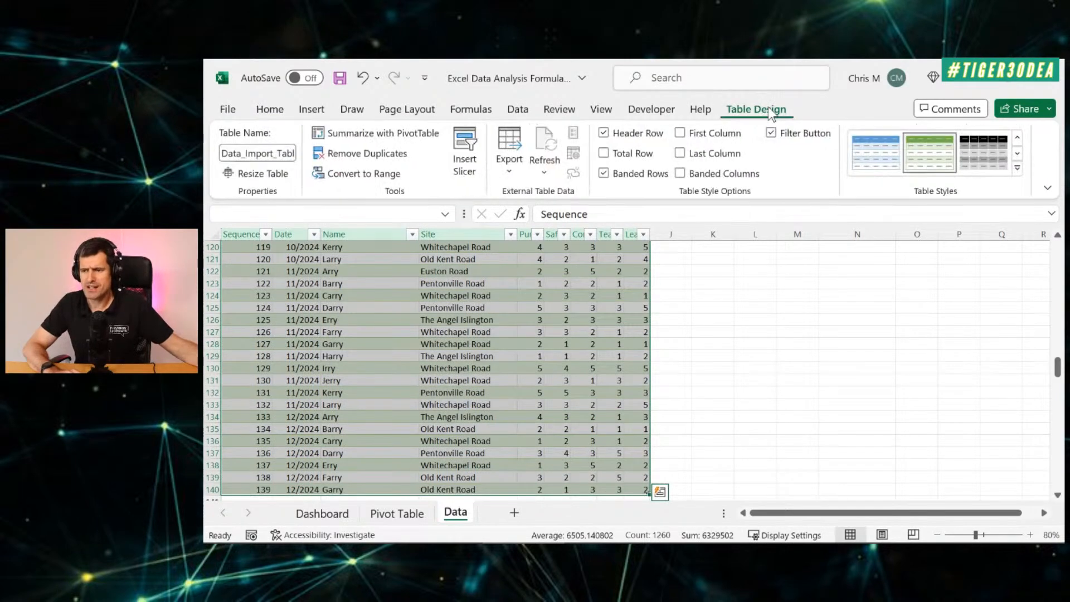
{"action": "left_click", "coordinate": [367, 176]}
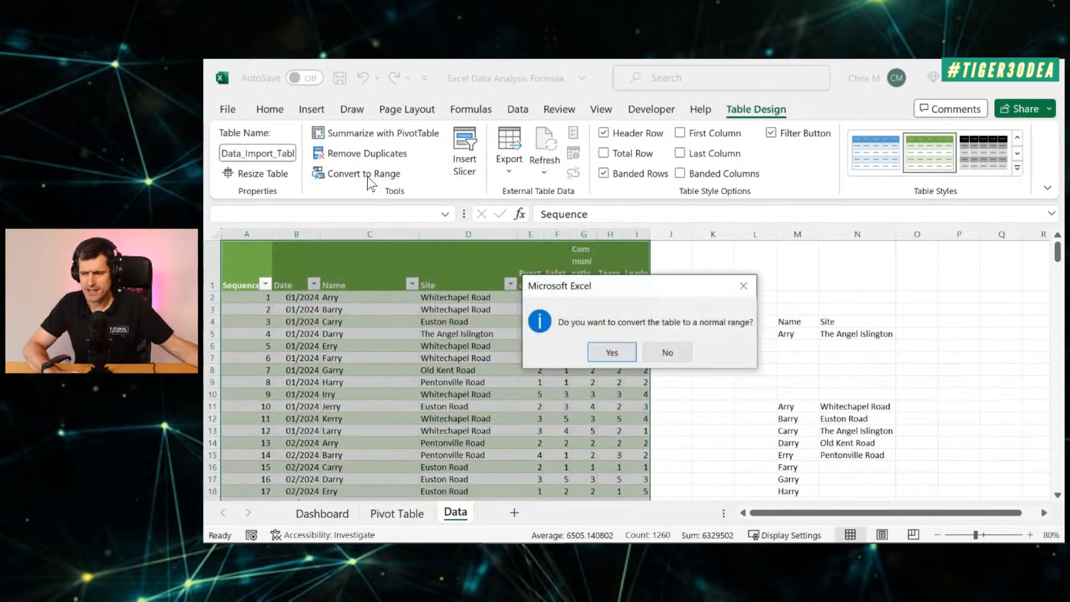
{"action": "left_click", "coordinate": [609, 354]}
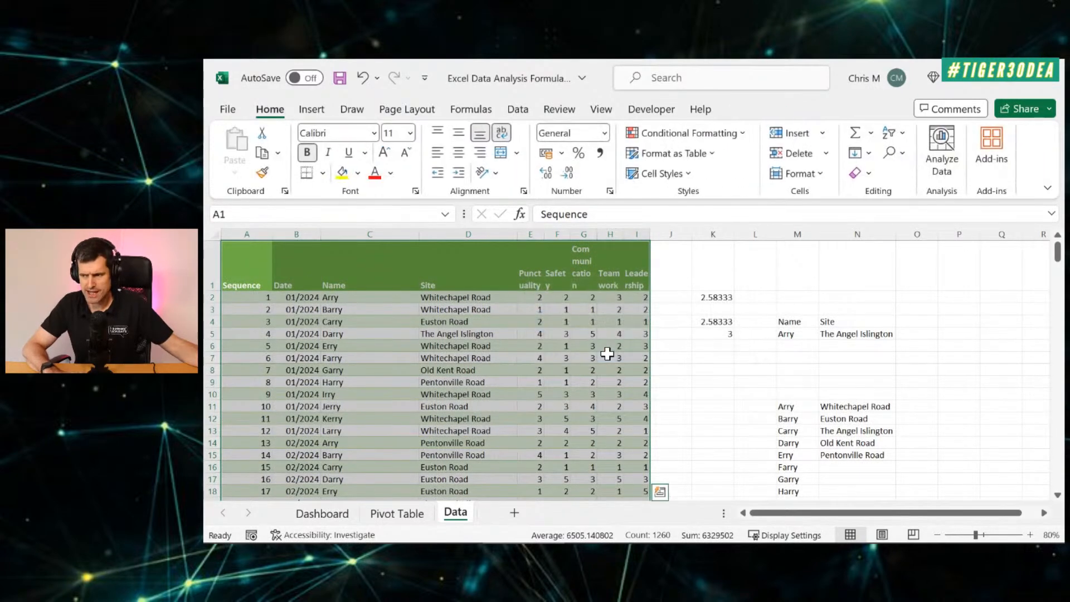
{"action": "left_click", "coordinate": [720, 333]}
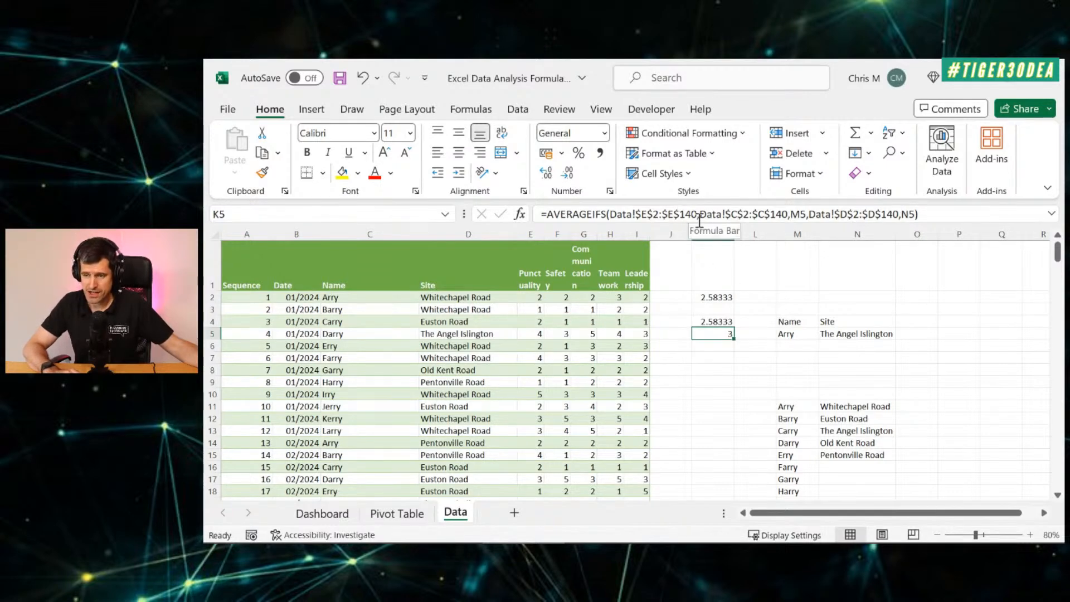
{"action": "left_click", "coordinate": [708, 357]}
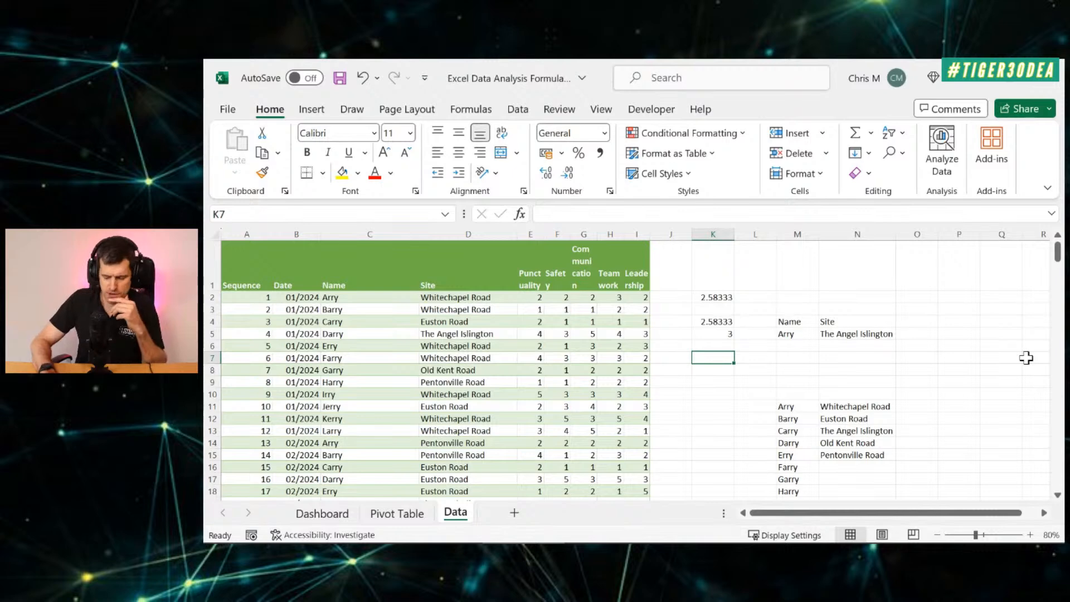
Begin a SUMIFS formula in K7 with the Punctuality values E2:E140 as the sum range
{"action": "type", "text": "=aver"}
{"action": "key", "text": "BackSpace"}
{"action": "key", "text": "BackSpace"}
{"action": "key", "text": "BackSpace"}
{"action": "key", "text": "BackSpace"}
{"action": "type", "text": "sumi"}
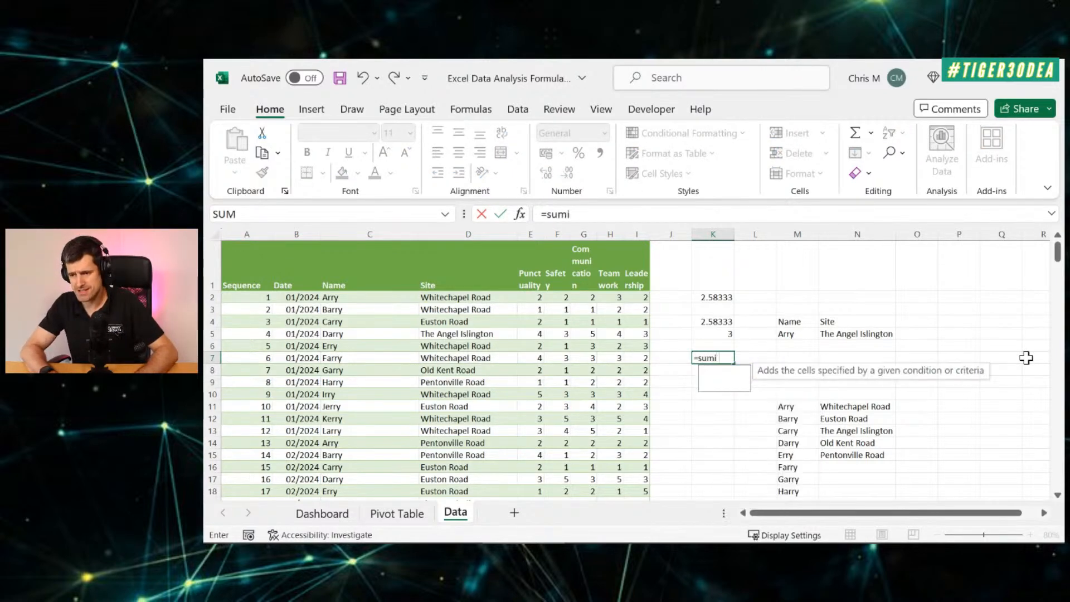
{"action": "type", "text": "fs("}
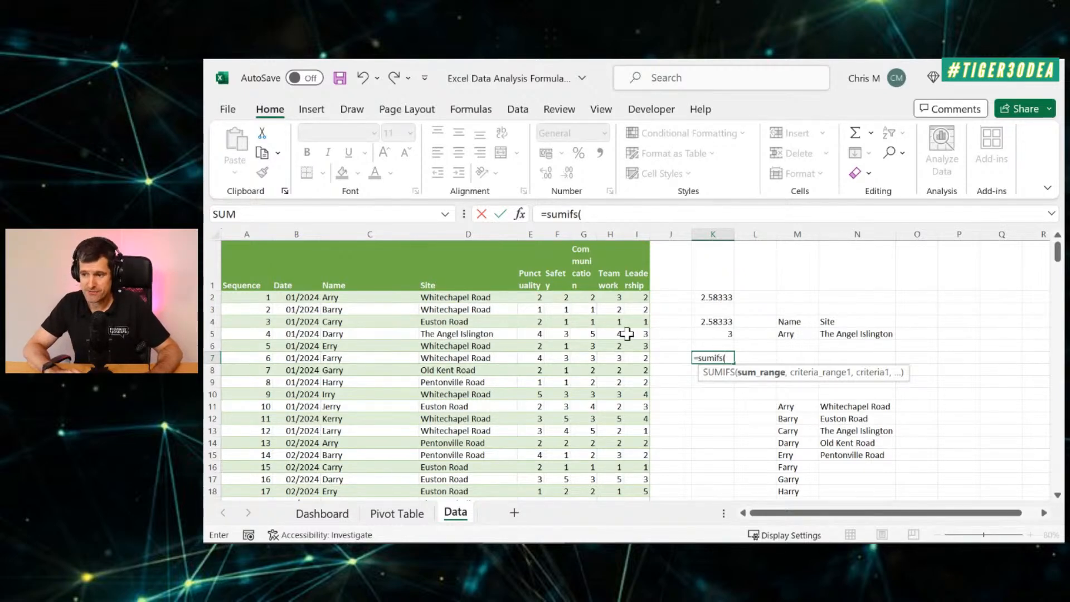
{"action": "left_click", "coordinate": [533, 297]}
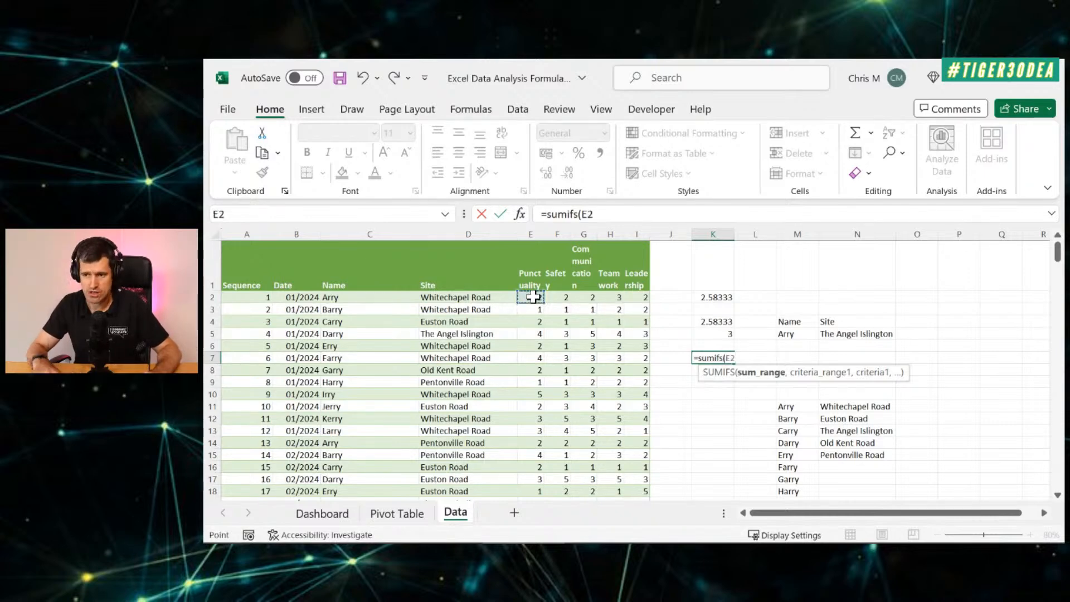
{"action": "key", "text": "ctrl+shift+Down"}
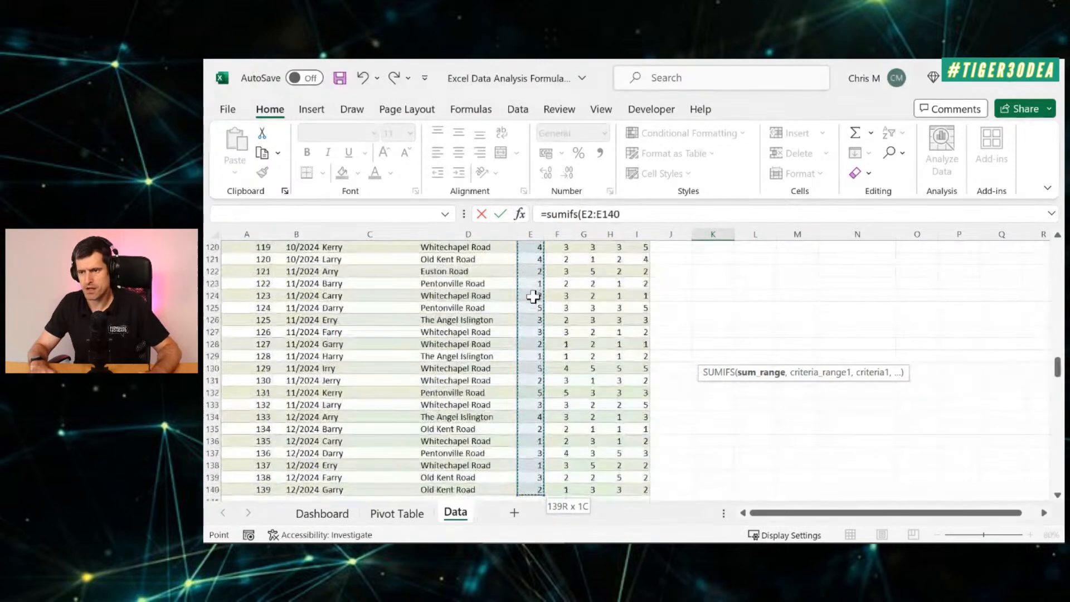
{"action": "type", "text": ","}
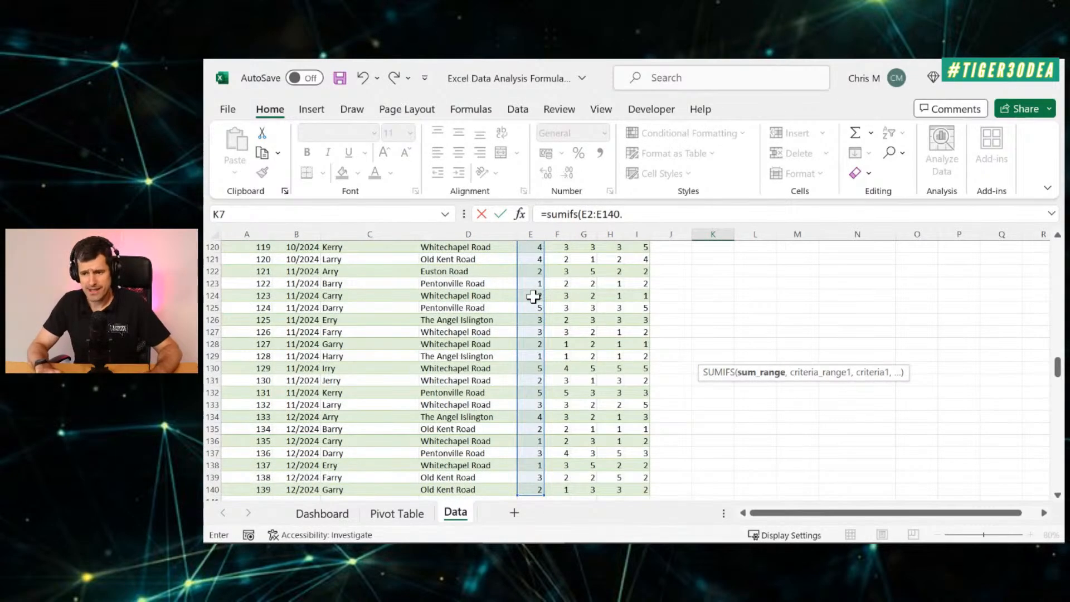
{"action": "type", "text": ","}
Add the Name values C2:C140 as the first criteria range of the SUMIFS formula
{"action": "key", "text": "Left"}
{"action": "key", "text": "Left"}
{"action": "key", "text": "Left"}
{"action": "key", "text": "Left"}
{"action": "key", "text": "Left"}
{"action": "key", "text": "Up"}
{"action": "key", "text": "Up"}
{"action": "key", "text": "Up"}
{"action": "key", "text": "Up"}
{"action": "key", "text": "Up"}
{"action": "key", "text": "Up"}
{"action": "key", "text": "Left"}
{"action": "key", "text": "Left"}
{"action": "key", "text": "Left"}
{"action": "key", "text": "Down"}
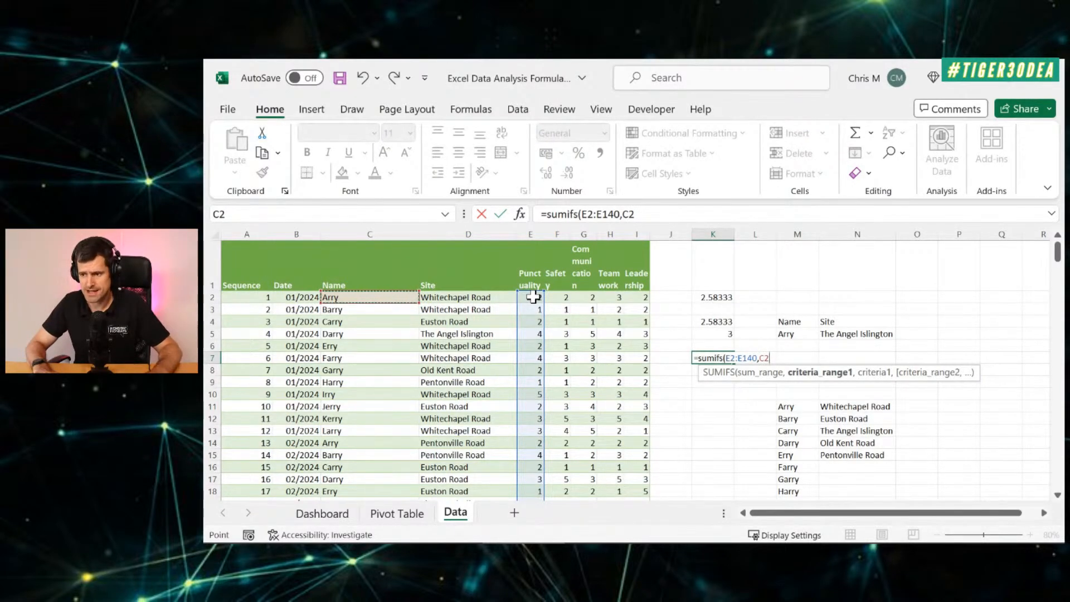
{"action": "key", "text": "ctrl+shift+Down"}
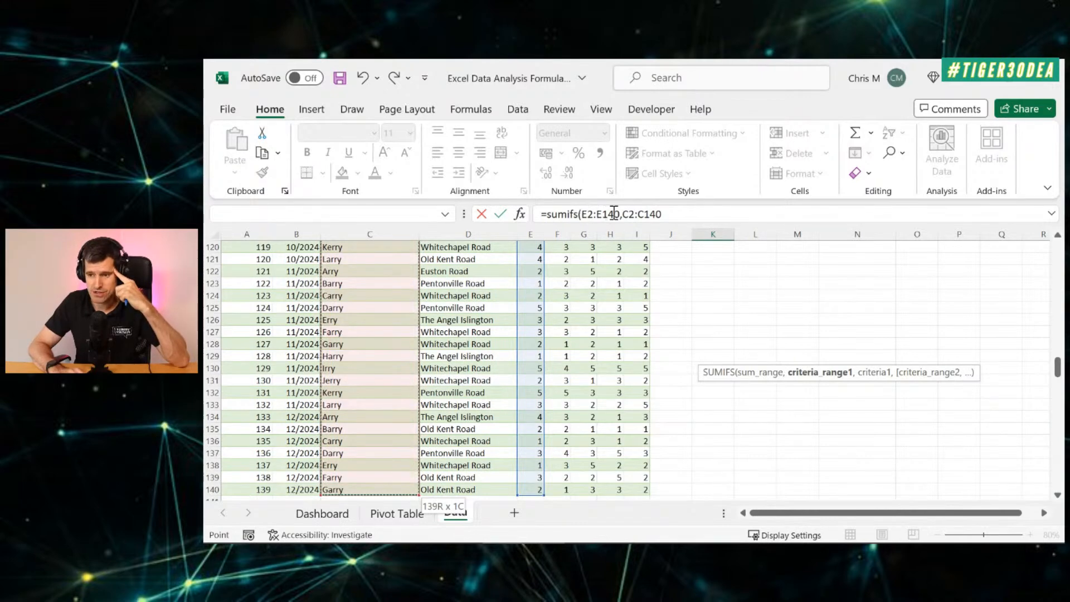
Set the chosen Name cell M5 as the first criterion of the SUMIFS formula
{"action": "left_click", "coordinate": [678, 215]}
{"action": "type", "text": ","}
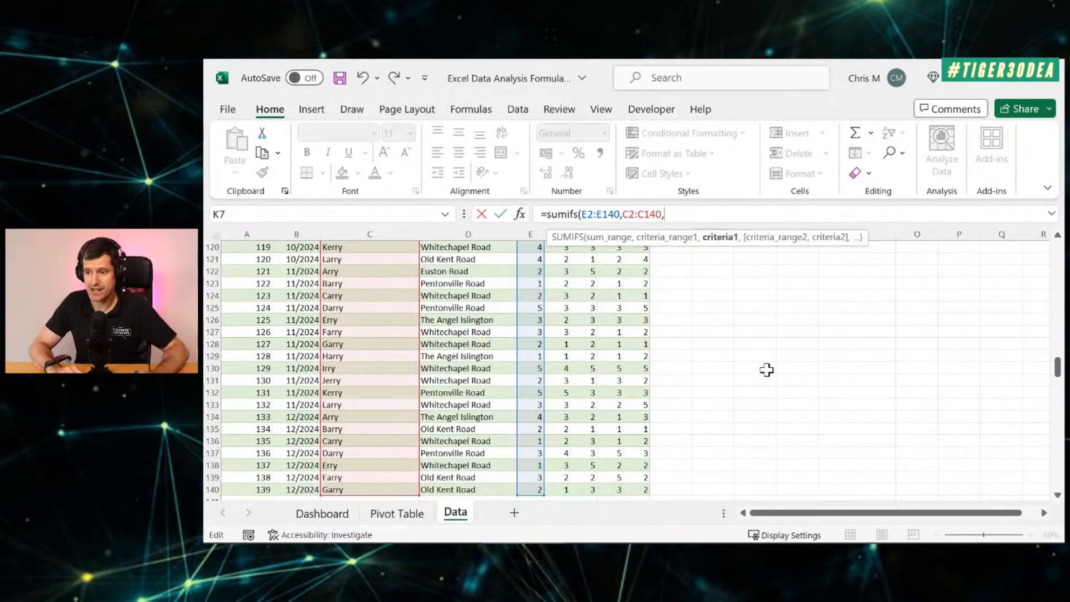
{"action": "left_click", "coordinate": [614, 366]}
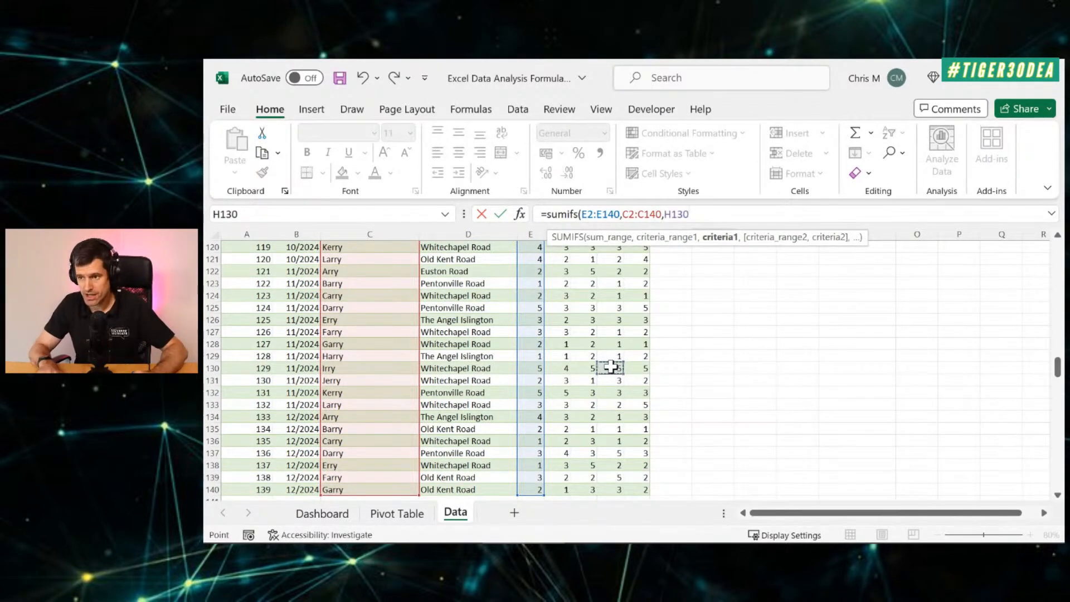
{"action": "key", "text": "ctrl+Up"}
{"action": "key", "text": "Down"}
{"action": "key", "text": "Down"}
{"action": "key", "text": "Down"}
{"action": "key", "text": "Down"}
{"action": "key", "text": "Right"}
{"action": "key", "text": "Right"}
{"action": "key", "text": "Right"}
{"action": "key", "text": "Right"}
{"action": "key", "text": "Right"}
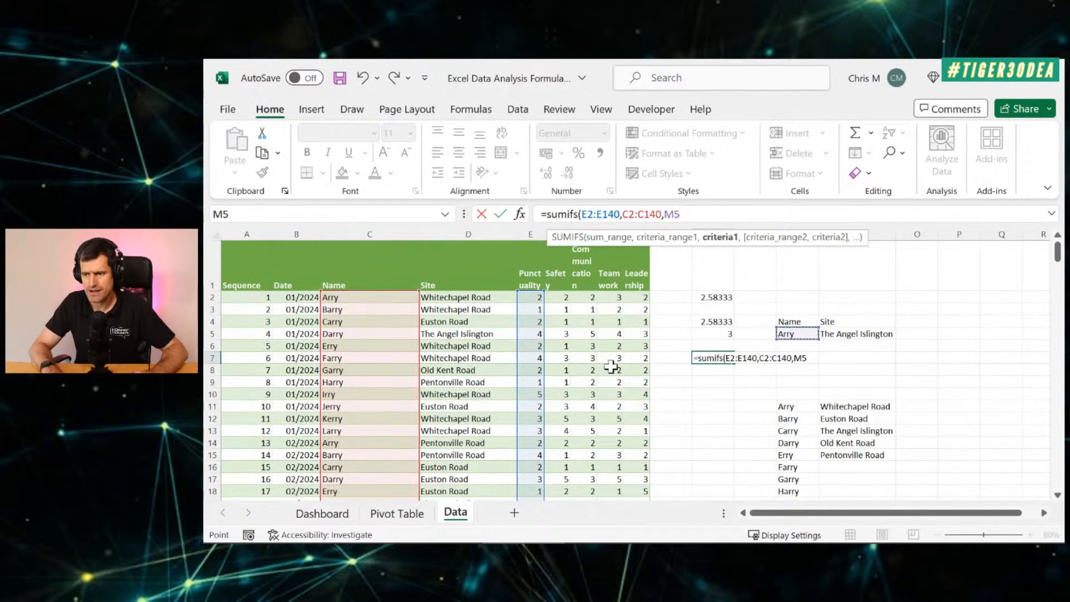
{"action": "type", "text": ","}
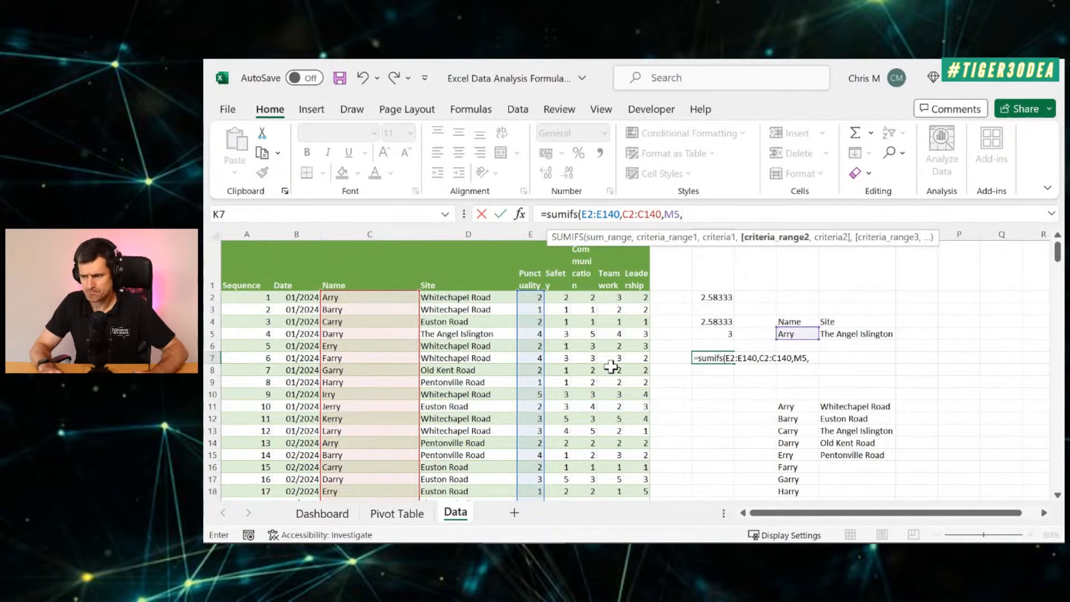
Add the Site values D2:D140 as the second criteria range of the SUMIFS formula
{"action": "key", "text": "Left"}
{"action": "key", "text": "Left"}
{"action": "key", "text": "Left"}
{"action": "key", "text": "Left"}
{"action": "key", "text": "Left"}
{"action": "key", "text": "Left"}
{"action": "key", "text": "Left"}
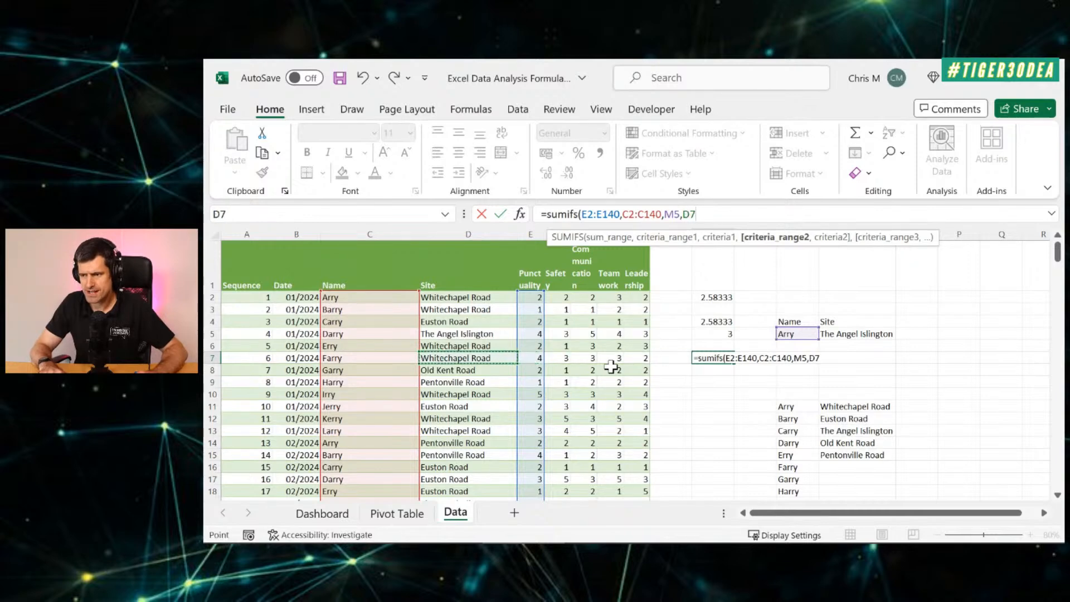
{"action": "key", "text": "Up"}
{"action": "key", "text": "Up"}
{"action": "key", "text": "Up"}
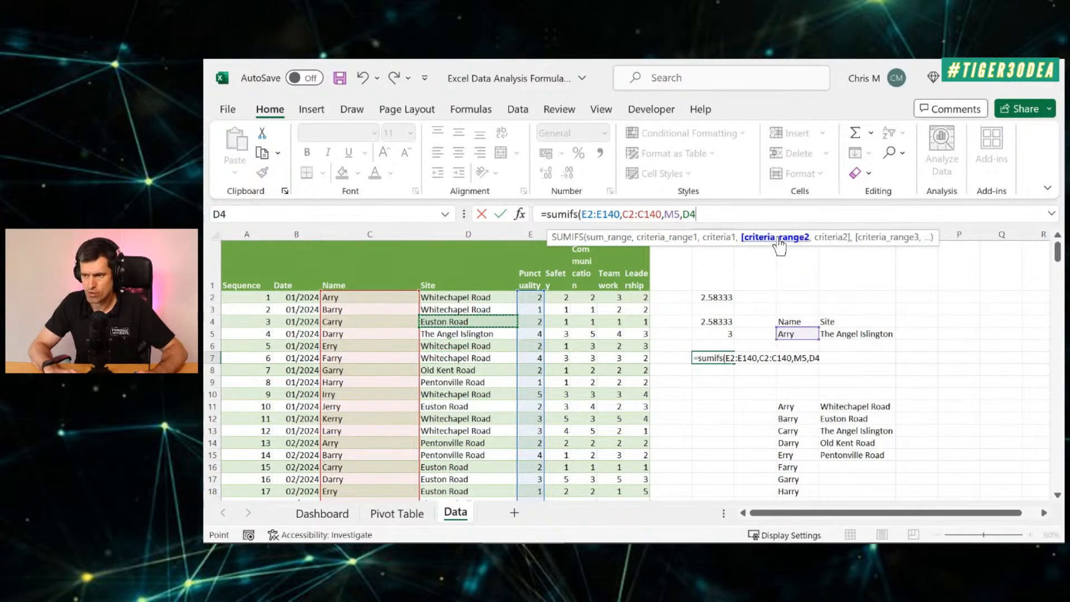
{"action": "left_click", "coordinate": [486, 297]}
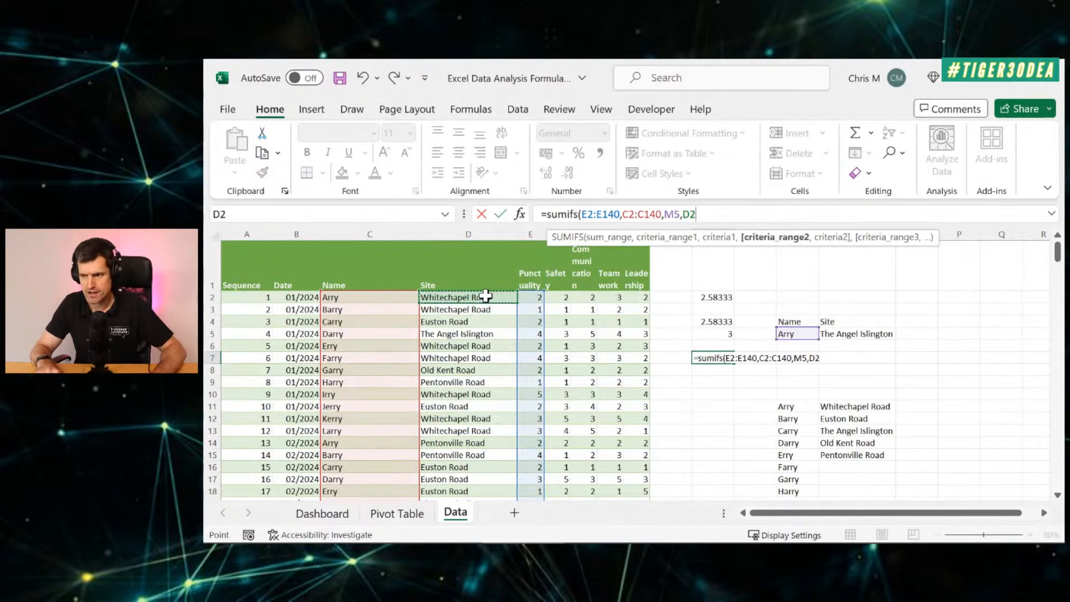
{"action": "key", "text": "ctrl+shift+Down"}
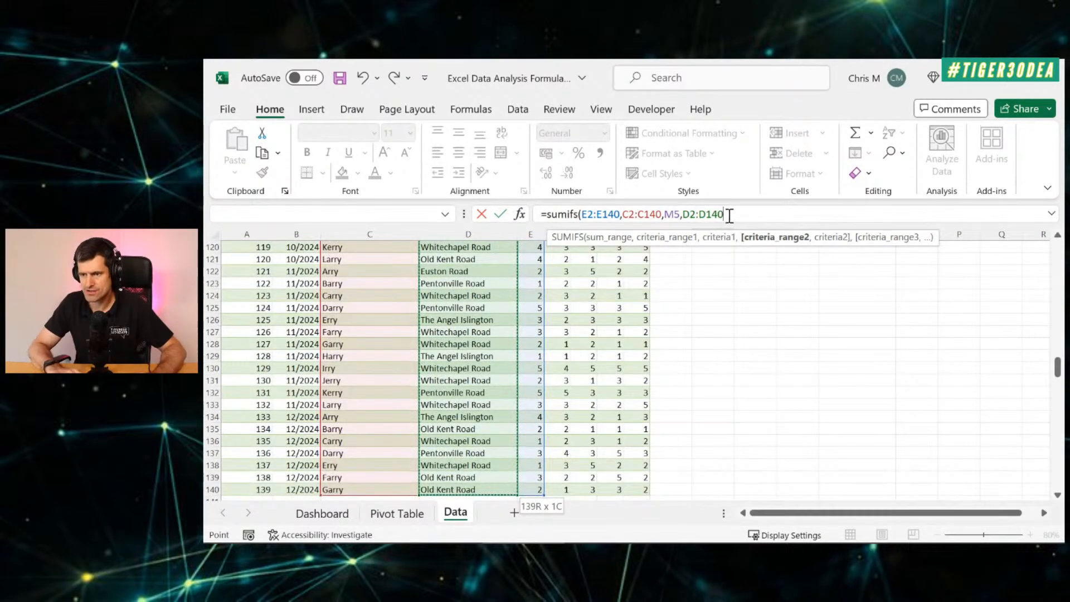
{"action": "type", "text": ","}
Set the chosen Site cell N5 as the second criterion, complete the SUMIFS formula and select K7
{"action": "key", "text": "Down"}
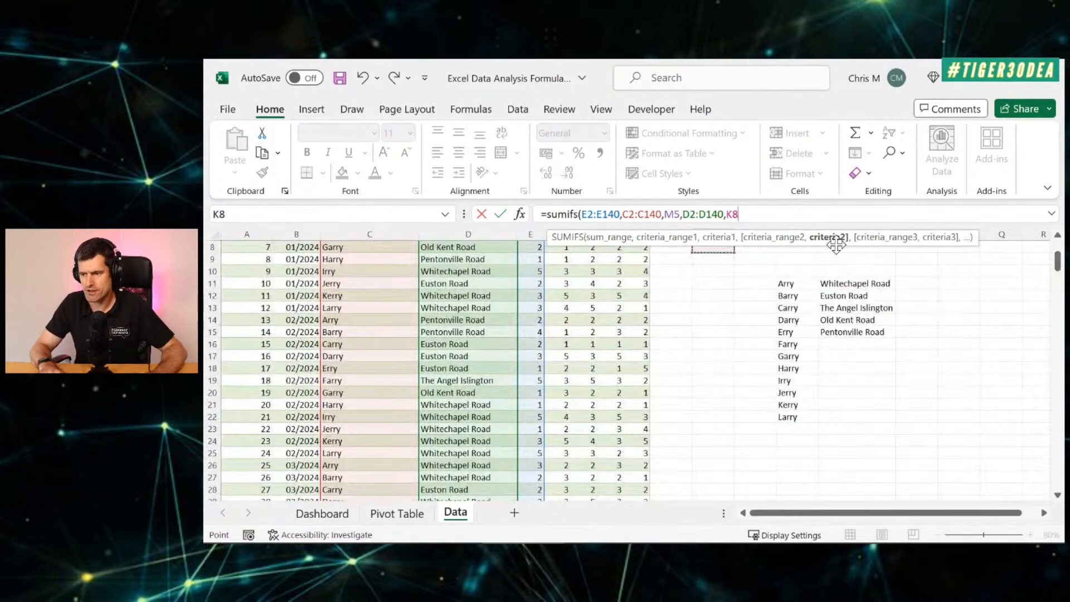
{"action": "key", "text": "Up"}
{"action": "key", "text": "Up"}
{"action": "key", "text": "Up"}
{"action": "key", "text": "Up"}
{"action": "key", "text": "Up"}
{"action": "key", "text": "Up"}
{"action": "key", "text": "Down"}
{"action": "key", "text": "Down"}
{"action": "key", "text": "Down"}
{"action": "key", "text": "Right"}
{"action": "key", "text": "Right"}
{"action": "key", "text": "Right"}
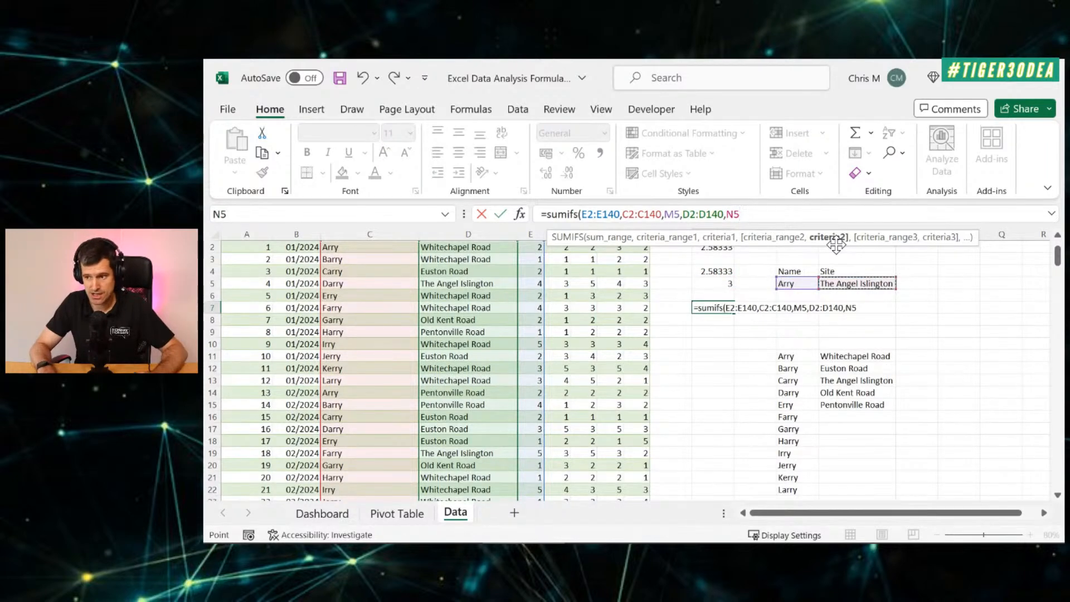
{"action": "key", "text": "Return"}
{"action": "left_click", "coordinate": [711, 307]}
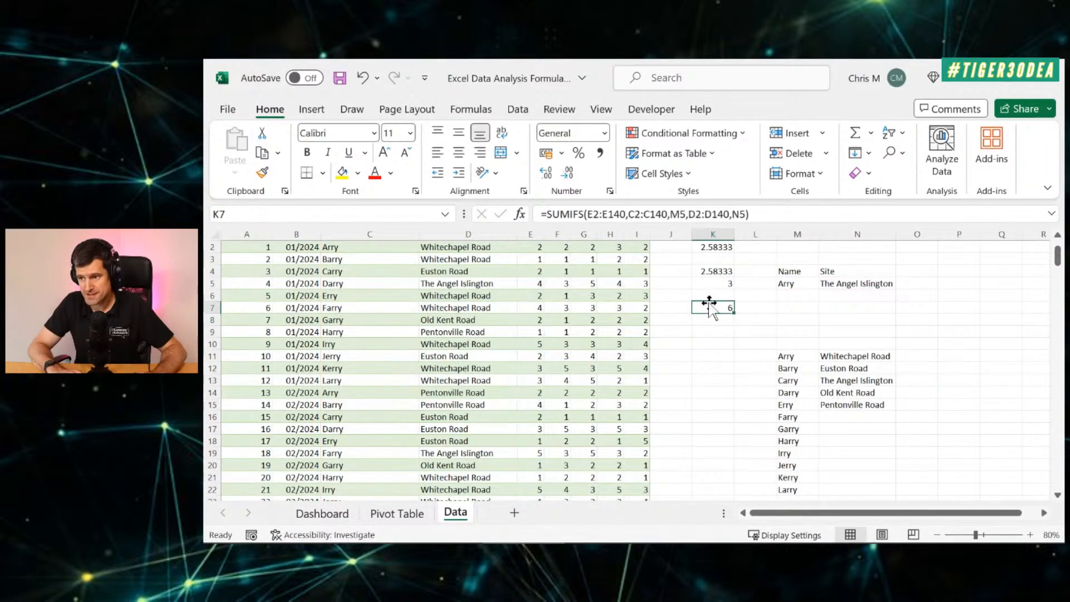
Turn on filtering for the whole data range, from the Sequence header in A1 to column I, row 140
{"action": "scroll", "coordinate": [741, 354], "scroll_direction": "up", "scroll_amount": 1}
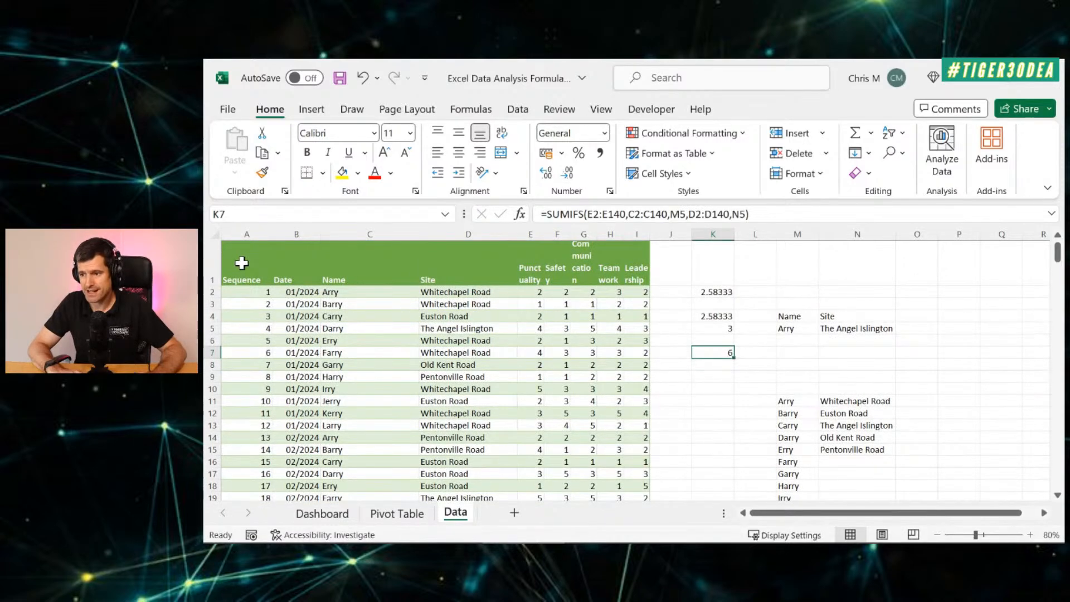
{"action": "left_click", "coordinate": [241, 263]}
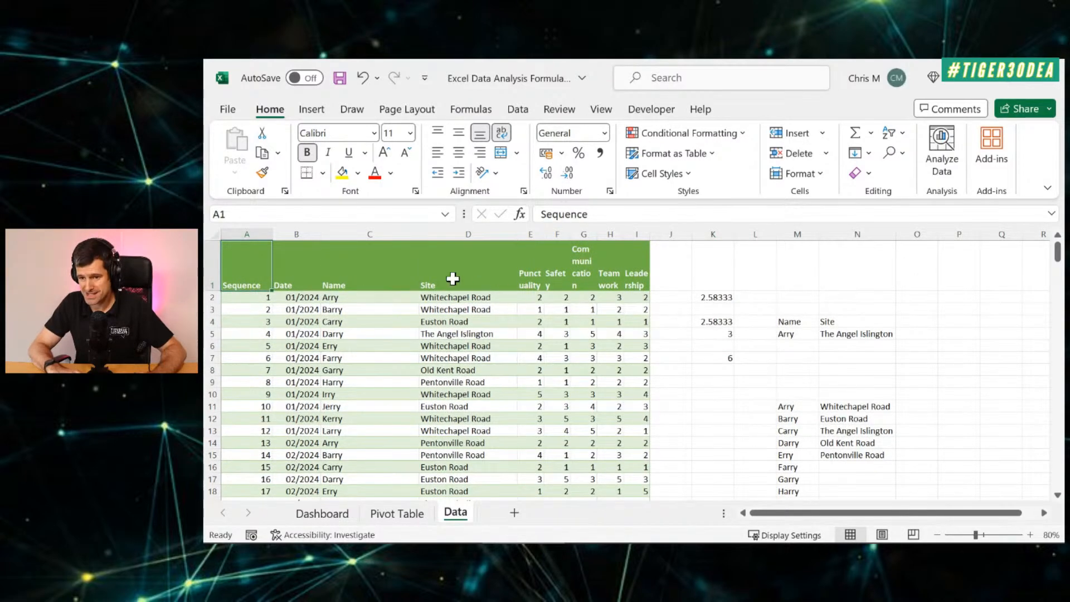
{"action": "key", "text": "shift+Right"}
{"action": "key", "text": "shift+Right"}
{"action": "key", "text": "shift+Right"}
{"action": "key", "text": "shift+Right"}
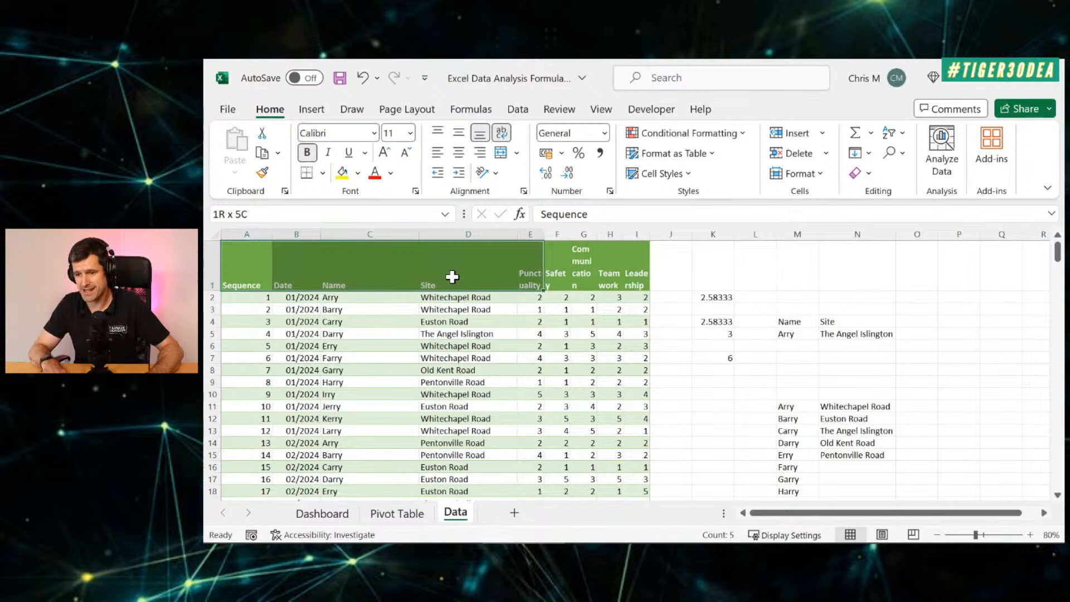
{"action": "key", "text": "shift+Right"}
{"action": "key", "text": "shift+Right"}
{"action": "key", "text": "shift+Right"}
{"action": "key", "text": "shift+Right"}
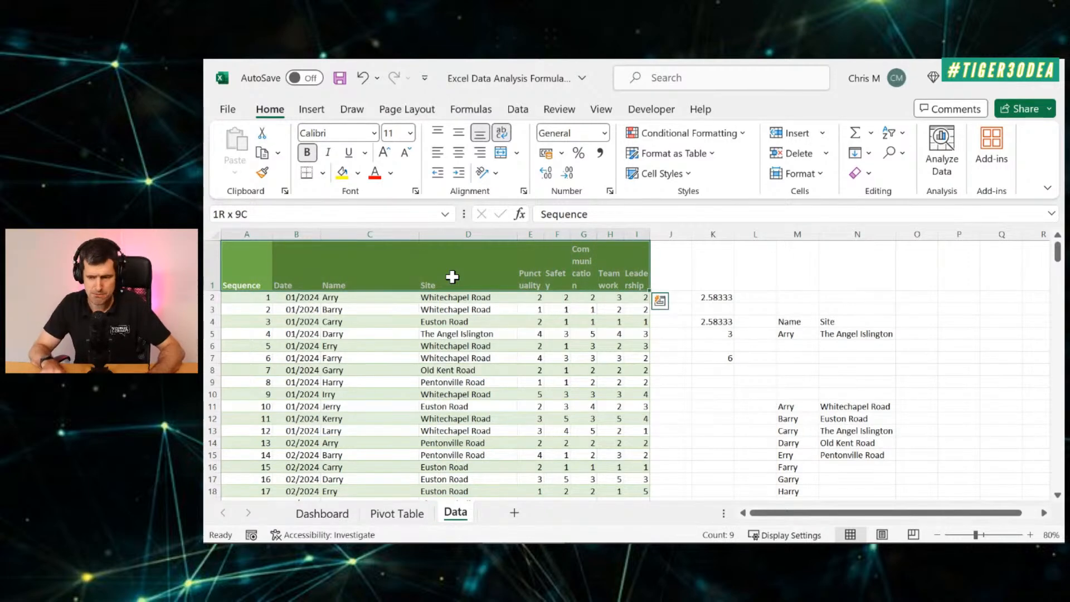
{"action": "key", "text": "ctrl+shift+Down"}
{"action": "key", "text": "alt"}
{"action": "key", "text": "Right"}
{"action": "key", "text": "Right"}
{"action": "key", "text": "Right"}
{"action": "key", "text": "Right"}
{"action": "key", "text": "Right"}
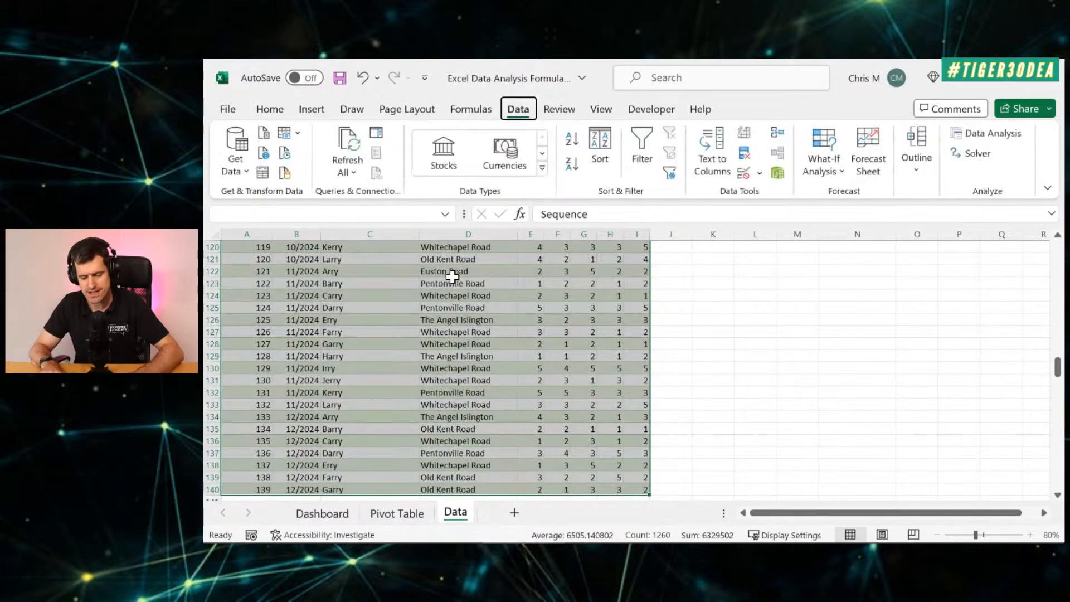
{"action": "key", "text": "ctrl+shift+l"}
{"action": "key", "text": "ctrl+Home"}
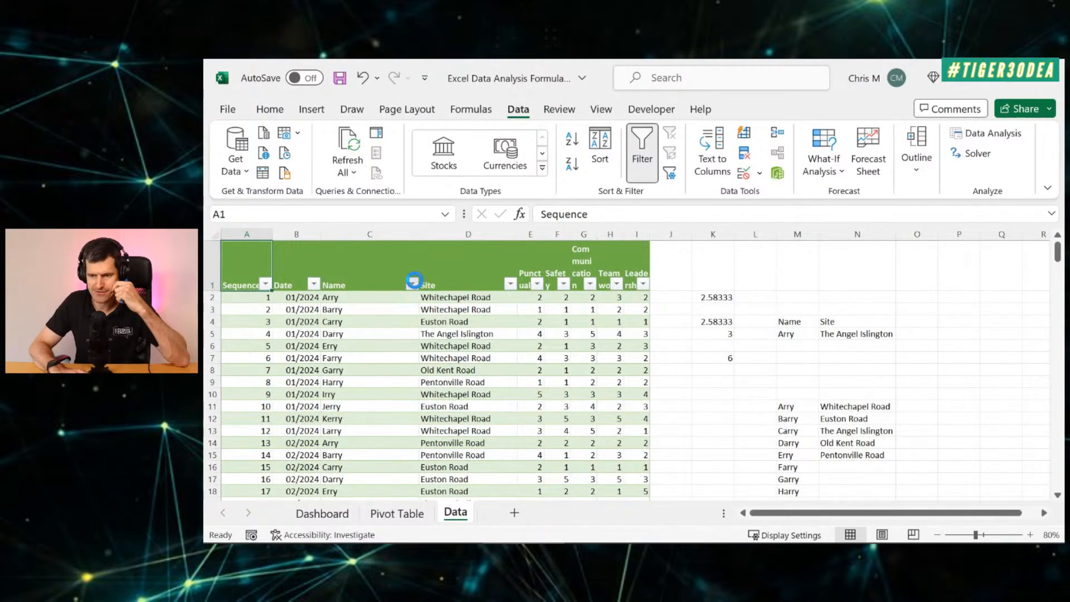
Filter the Name column by searching for the name selected in M5
{"action": "left_click", "coordinate": [412, 283]}
{"action": "left_click", "coordinate": [498, 347]}
{"action": "type", "text": "Ar"}
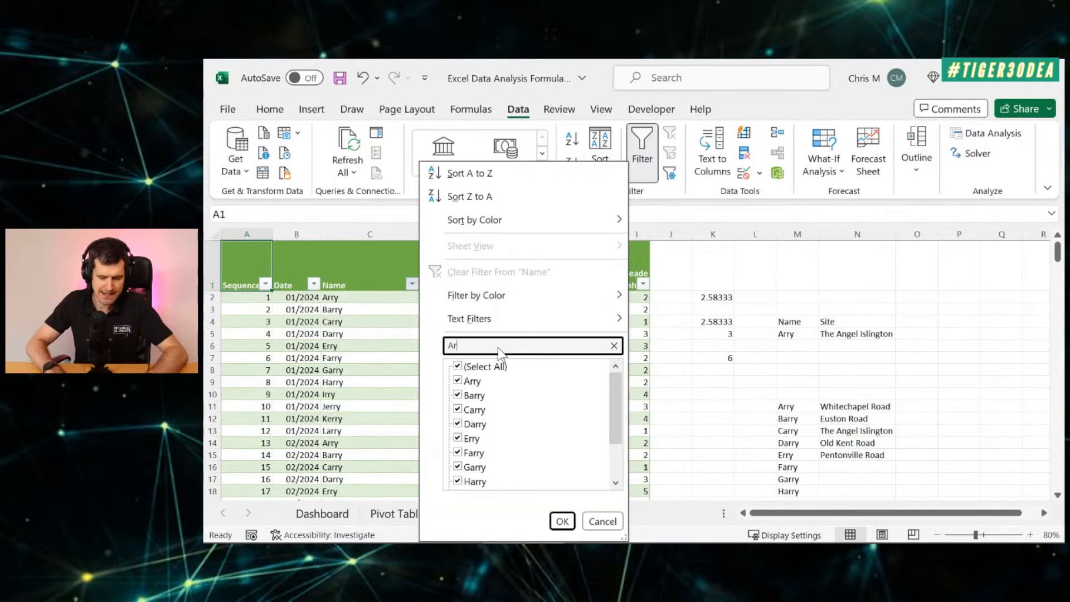
{"action": "type", "text": "ry"}
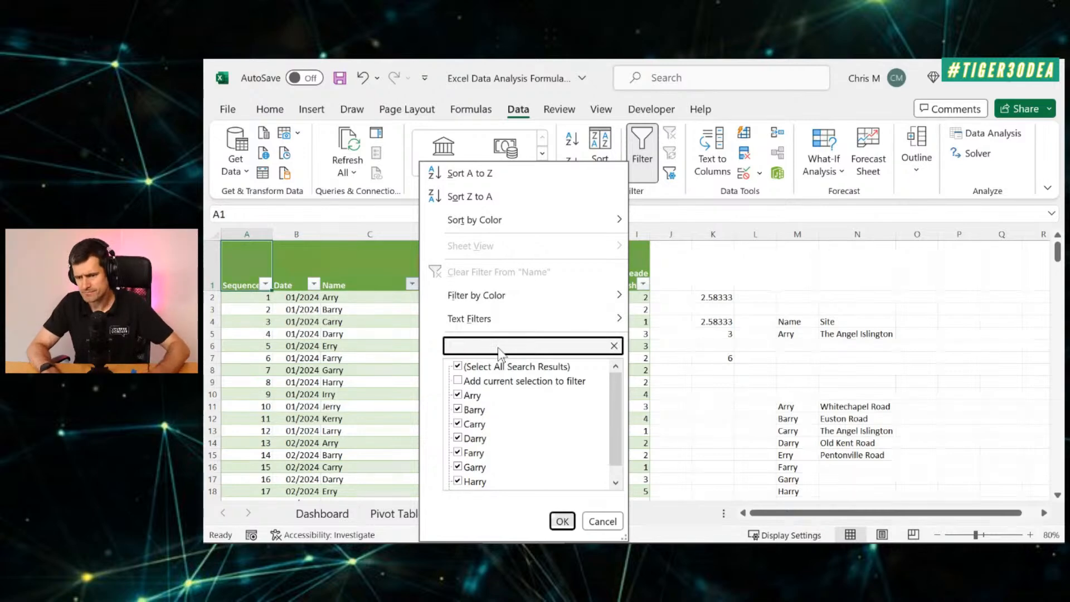
{"action": "key", "text": "Return"}
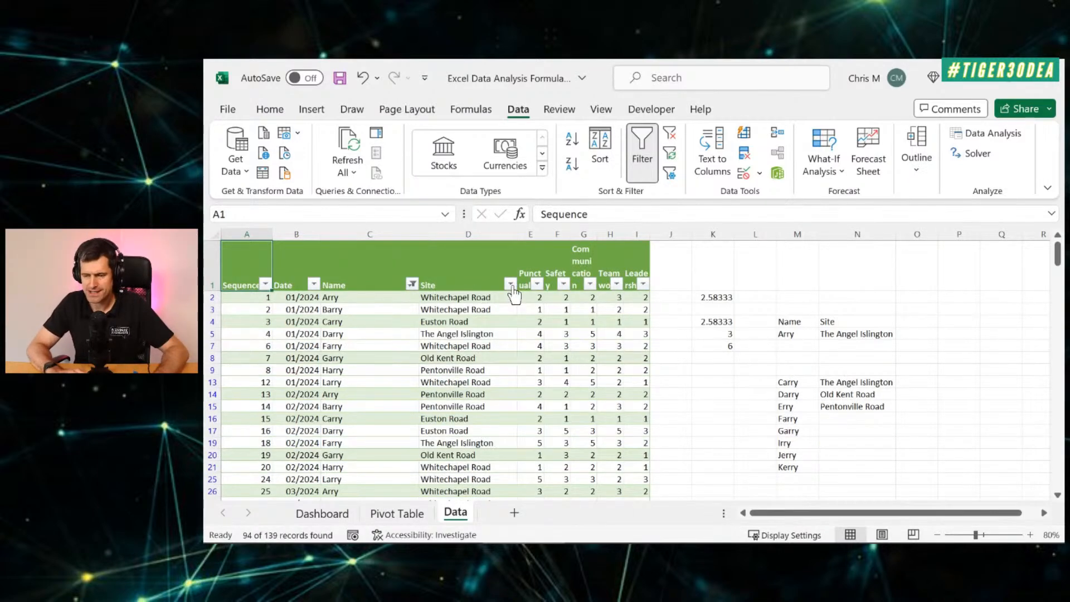
Filter the Site column to The Angel Islington by searching for "An"
{"action": "left_click", "coordinate": [512, 285]}
{"action": "left_click", "coordinate": [354, 346]}
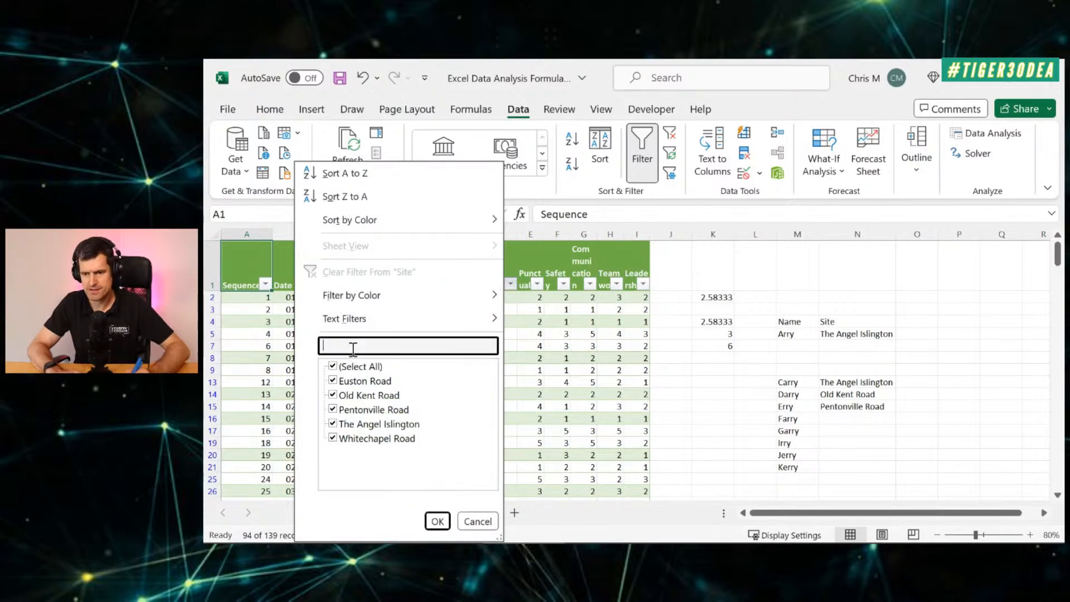
{"action": "type", "text": "An"}
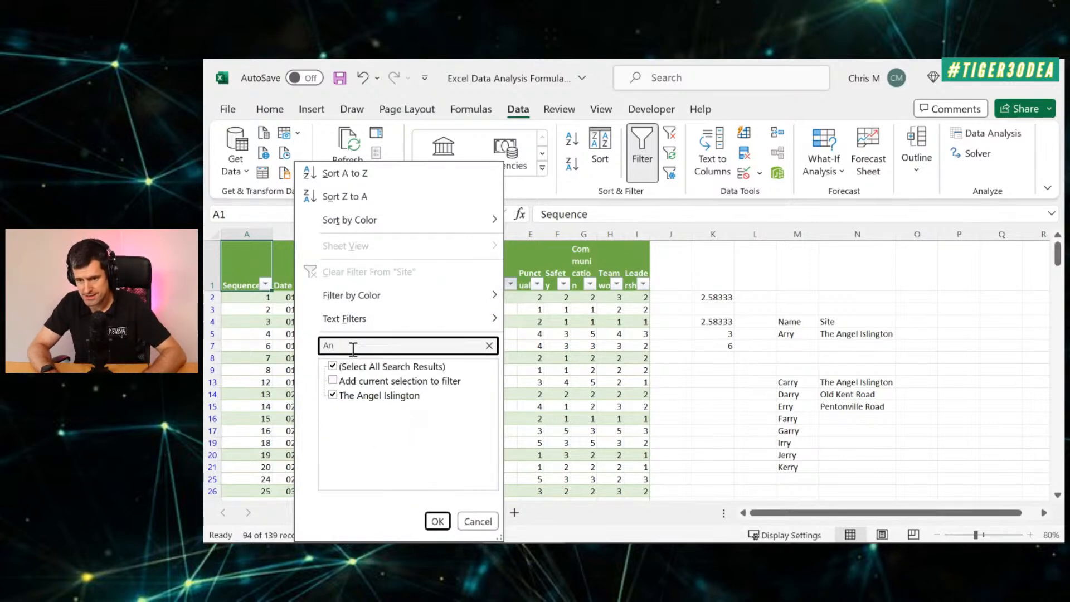
{"action": "key", "text": "Return"}
Check the Punctuality scores in rows 50 and 134 of the filtered list against the SUMIFS result
{"action": "key", "text": "Right"}
{"action": "key", "text": "Right"}
{"action": "key", "text": "Right"}
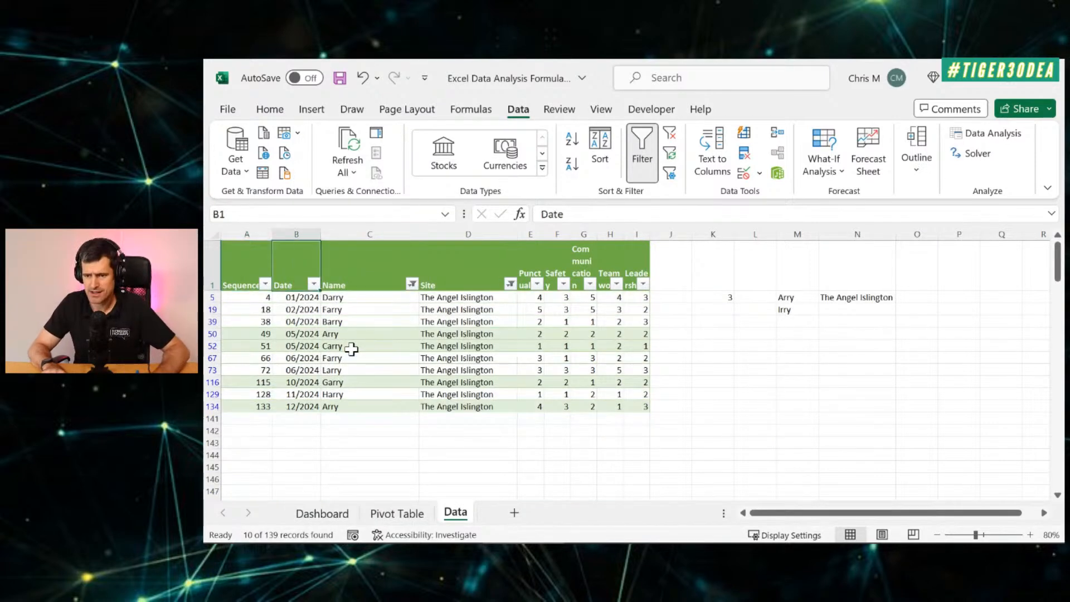
{"action": "key", "text": "Right"}
{"action": "key", "text": "Down"}
{"action": "key", "text": "Down"}
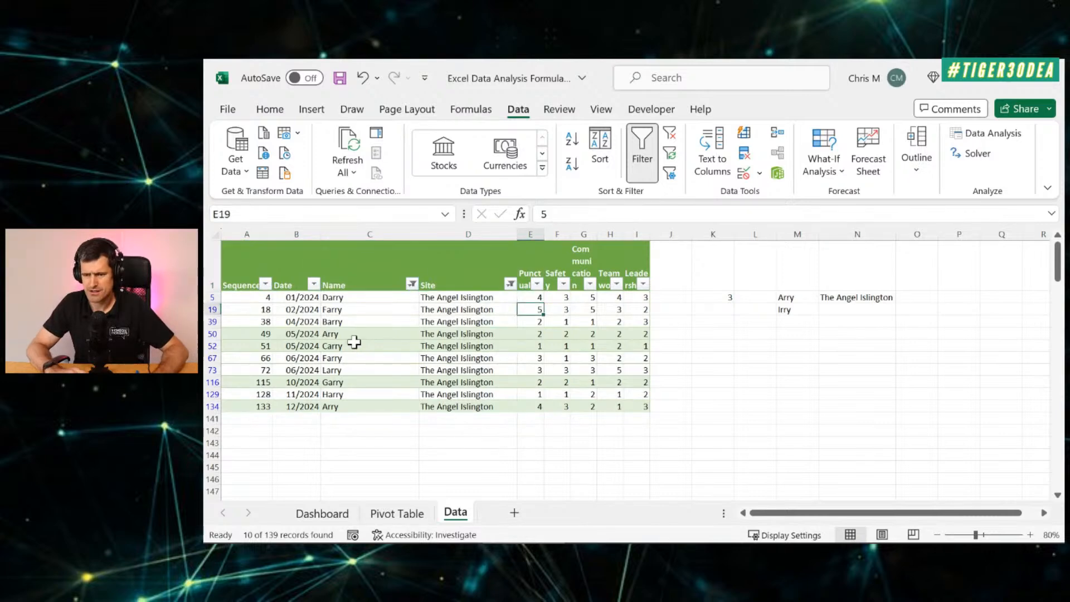
{"action": "left_click", "coordinate": [525, 334]}
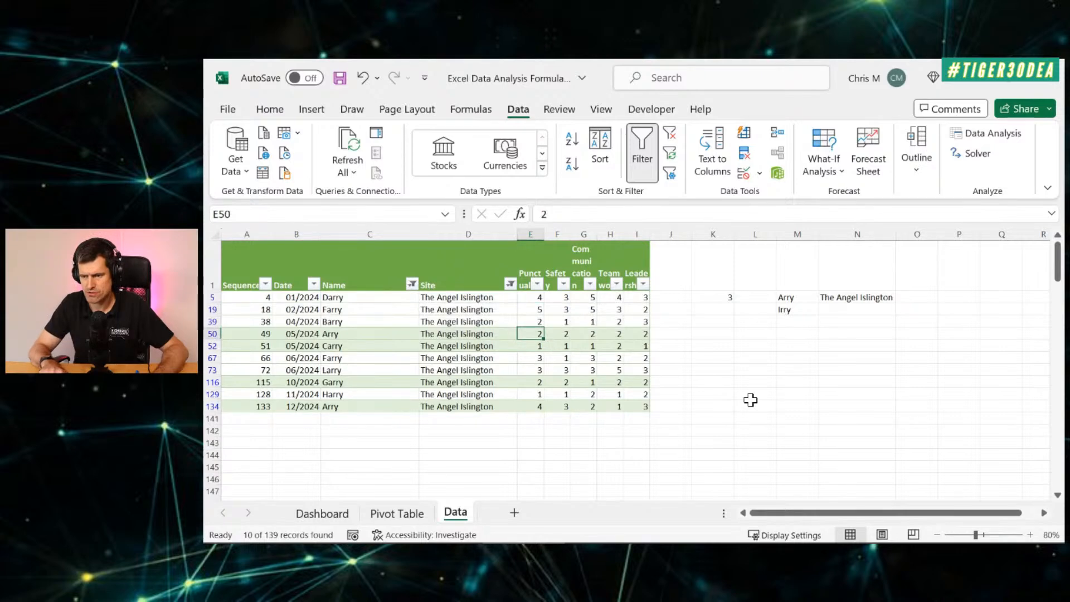
{"action": "key", "text": "Down"}
{"action": "key", "text": "Down"}
{"action": "key", "text": "Down"}
{"action": "key", "text": "Down"}
{"action": "key", "text": "Down"}
{"action": "key", "text": "Down"}
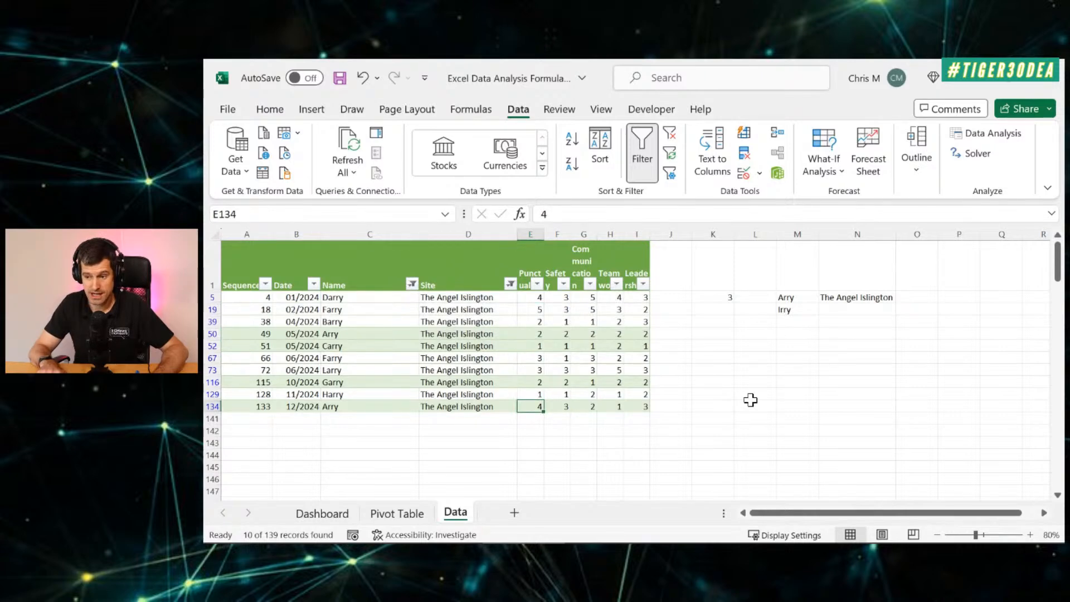
{"action": "key", "text": "Up"}
{"action": "key", "text": "Up"}
{"action": "key", "text": "Up"}
{"action": "key", "text": "Up"}
{"action": "key", "text": "Up"}
{"action": "key", "text": "Up"}
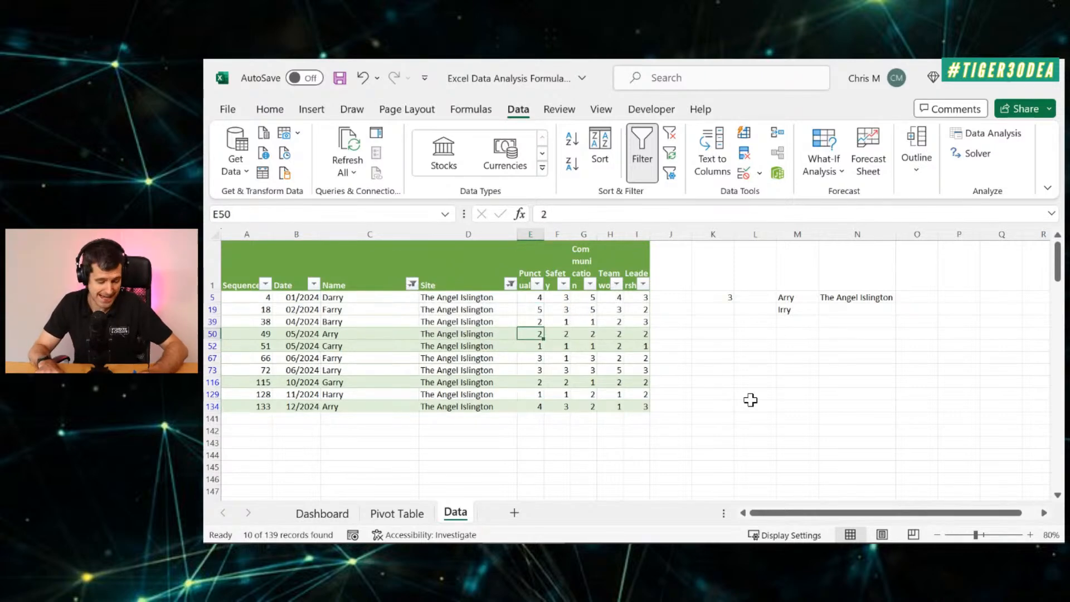
Clear the Name and Site filters and return to the SUMIFS formula in K7
{"action": "key", "text": "alt"}
{"action": "key", "text": "a"}
{"action": "key", "text": "c"}
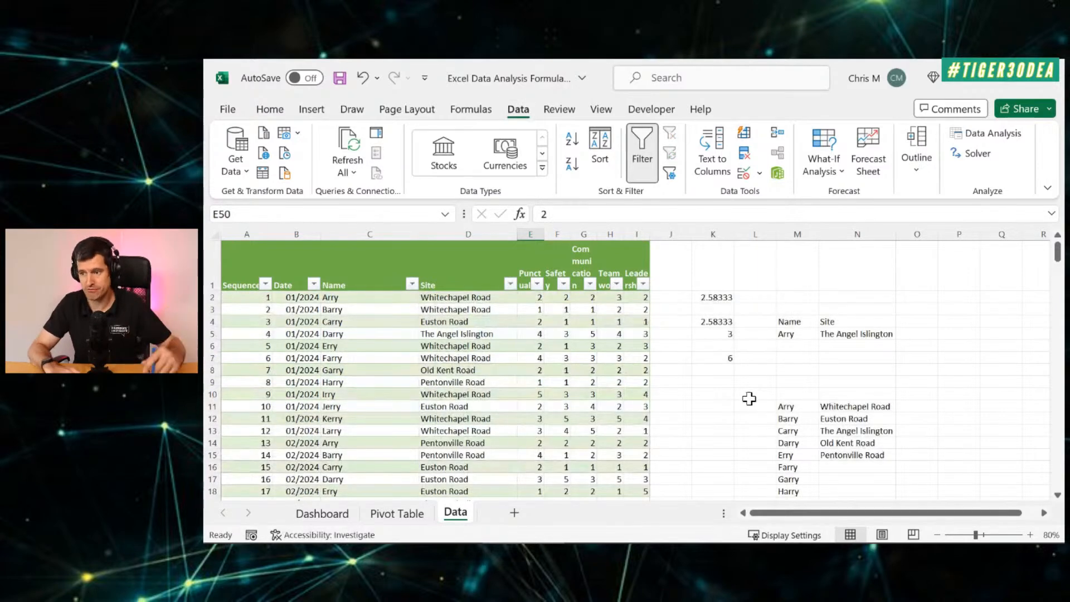
{"action": "left_click", "coordinate": [725, 359]}
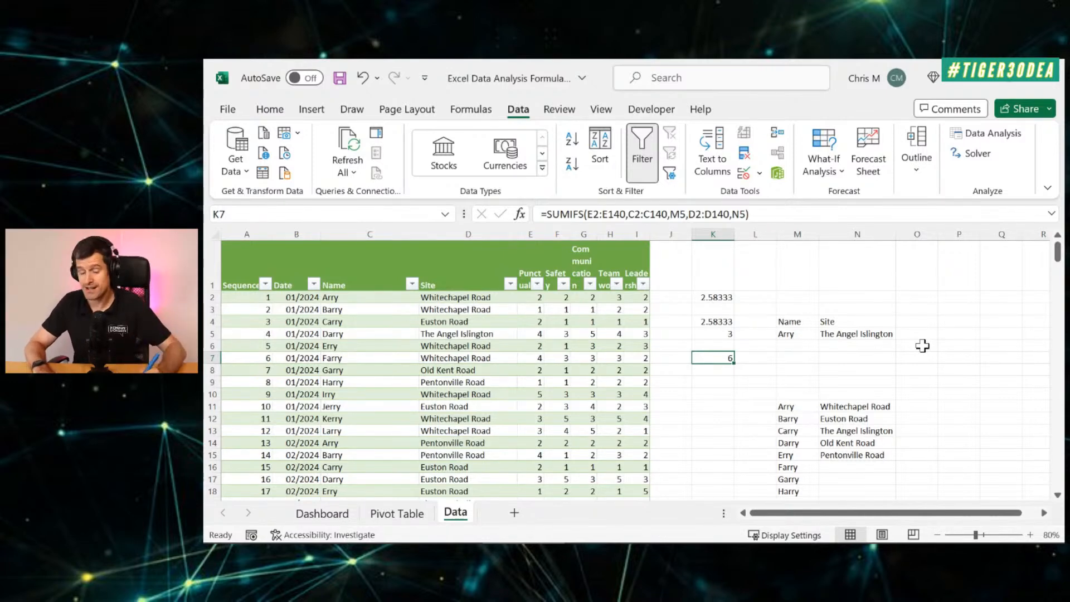
Start a COUNTIFS formula in K8 to view its arguments, then erase it
{"action": "key", "text": "Down"}
{"action": "type", "text": "=countifs("}
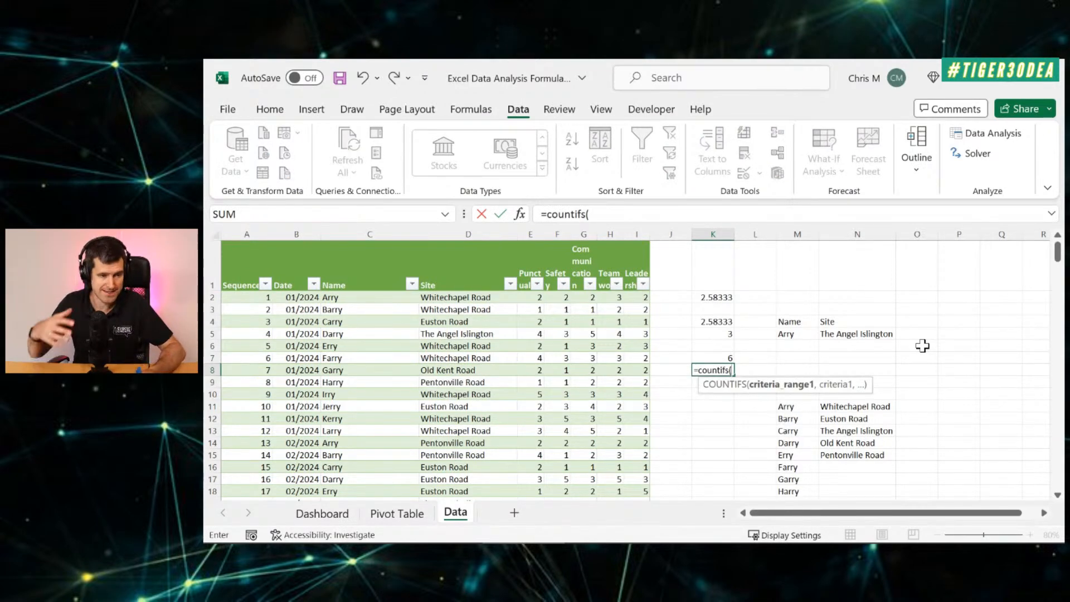
{"action": "key", "text": "BackSpace"}
{"action": "key", "text": "BackSpace"}
{"action": "key", "text": "BackSpace"}
{"action": "key", "text": "BackSpace"}
{"action": "key", "text": "BackSpace"}
{"action": "key", "text": "BackSpace"}
{"action": "key", "text": "BackSpace"}
{"action": "key", "text": "BackSpace"}
{"action": "key", "text": "BackSpace"}
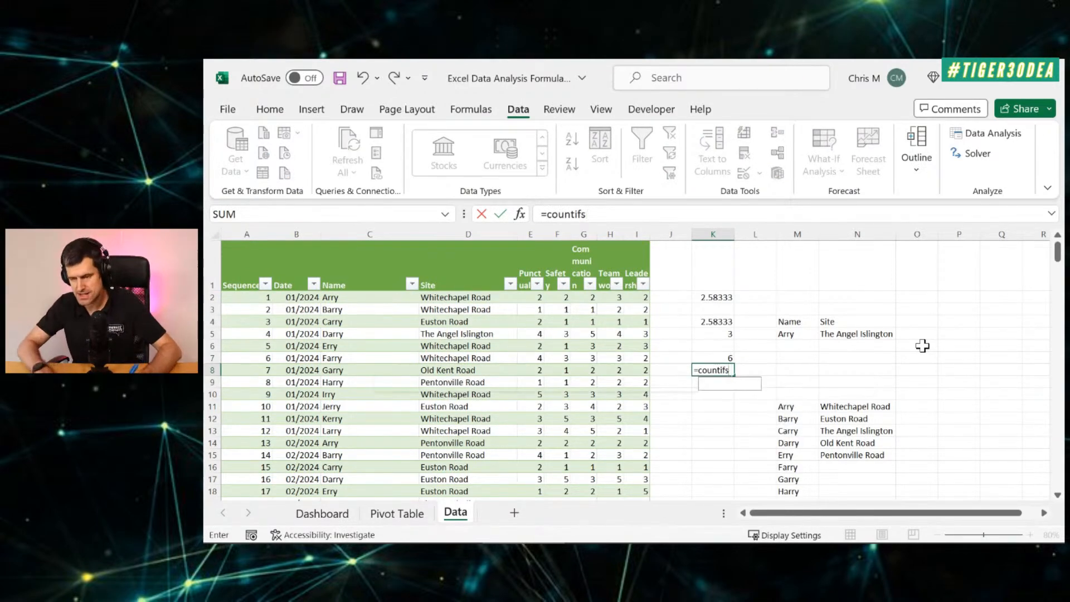
Start a MAXIFS formula in K8 as an alternative function, then erase it
{"action": "type", "text": "maxifs("}
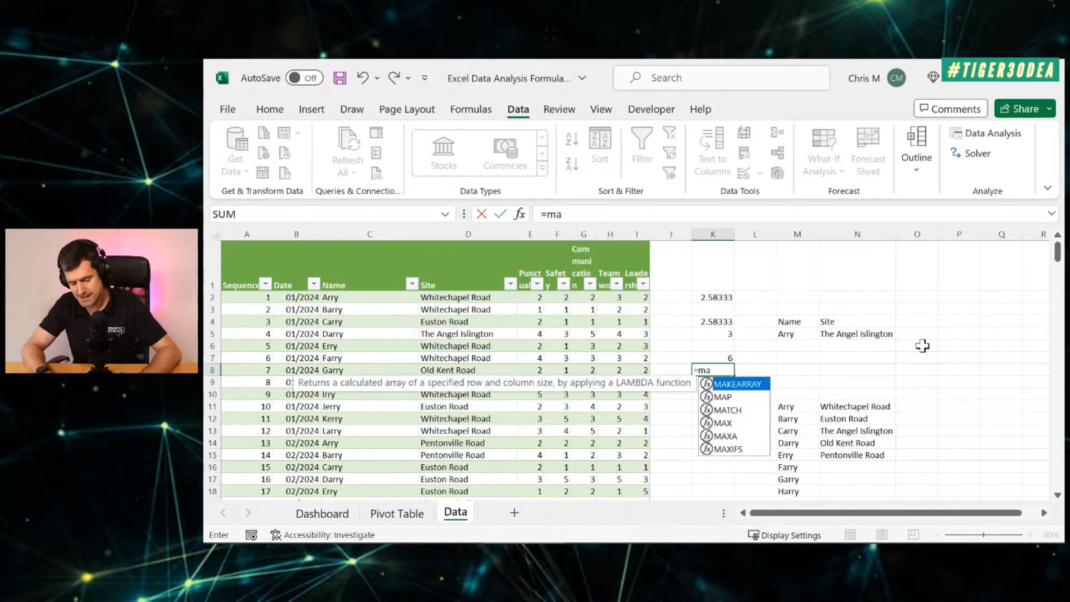
{"action": "key", "text": "BackSpace"}
{"action": "key", "text": "BackSpace"}
{"action": "key", "text": "BackSpace"}
{"action": "key", "text": "BackSpace"}
{"action": "key", "text": "BackSpace"}
{"action": "key", "text": "BackSpace"}
{"action": "key", "text": "BackSpace"}
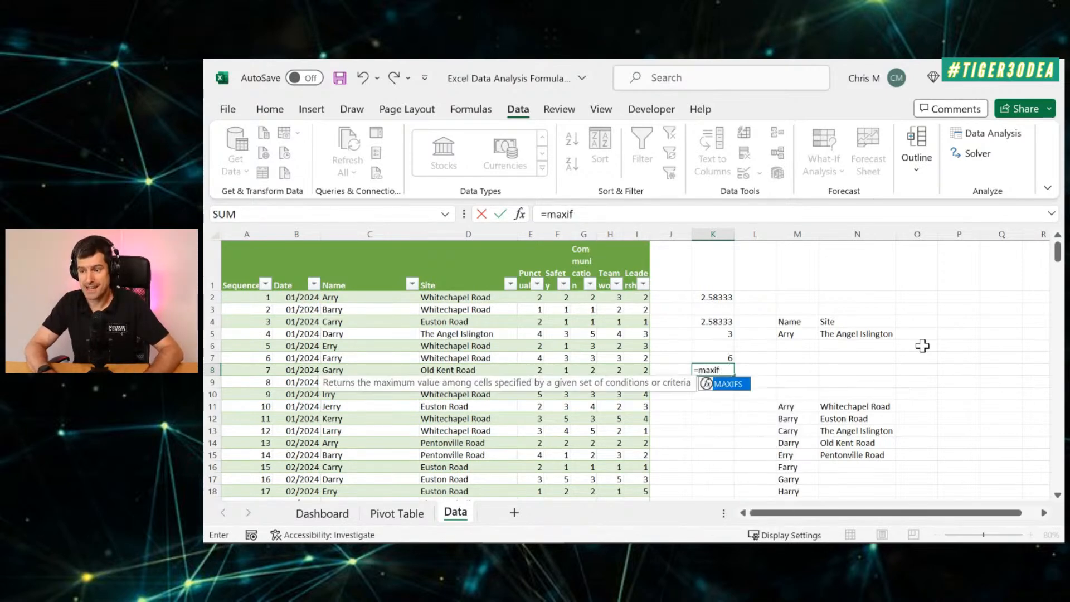
Start a MINIFS formula in K8 to view its arguments, then cancel it
{"action": "type", "text": "minifa"}
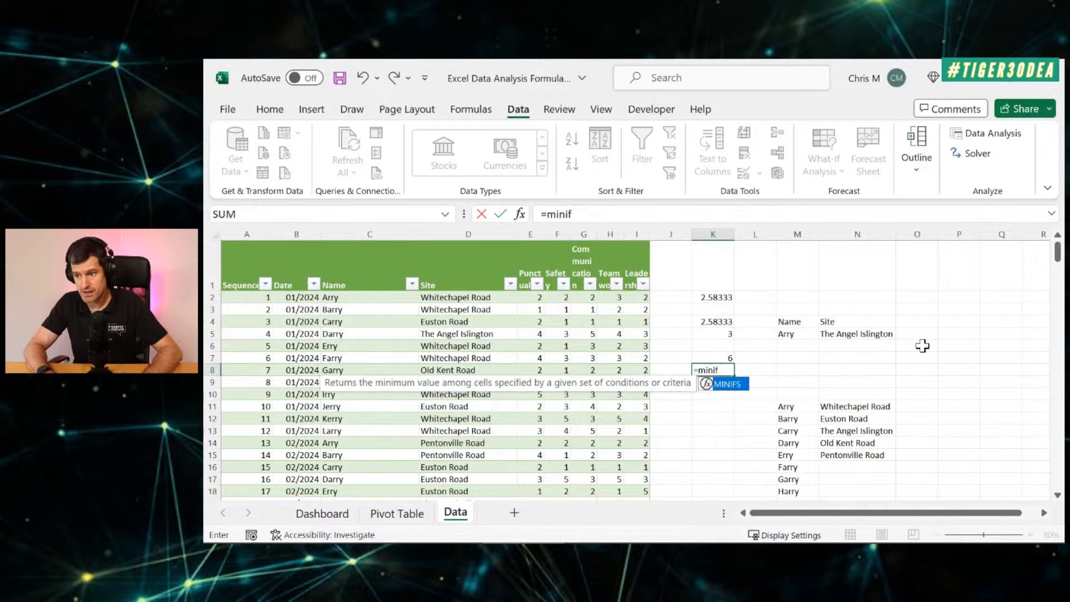
{"action": "key", "text": "BackSpace"}
{"action": "type", "text": "a"}
{"action": "key", "text": "BackSpace"}
{"action": "type", "text": "s("}
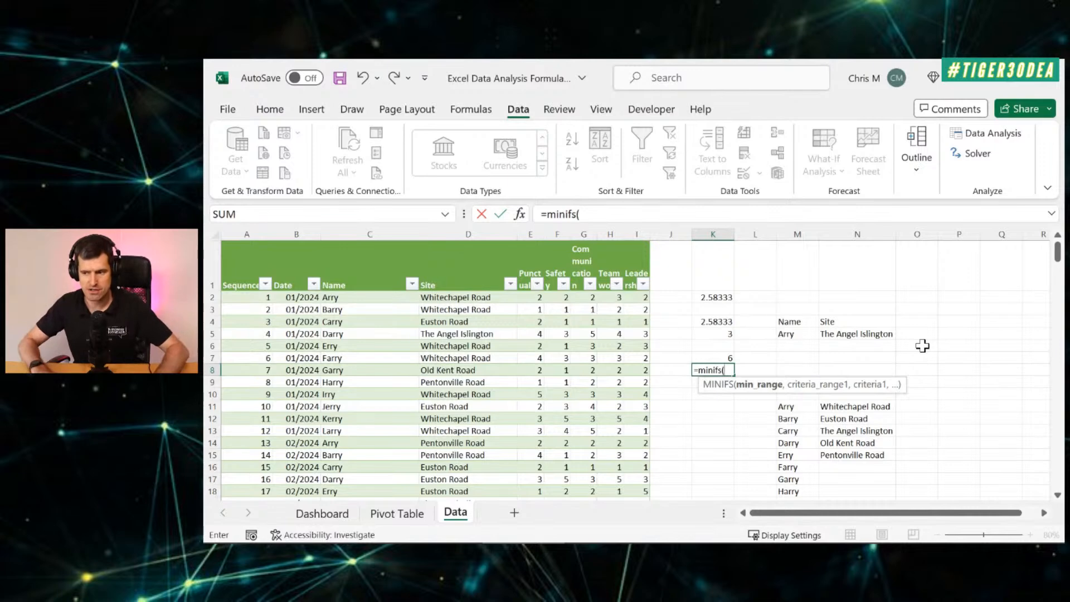
{"action": "key", "text": "Escape"}
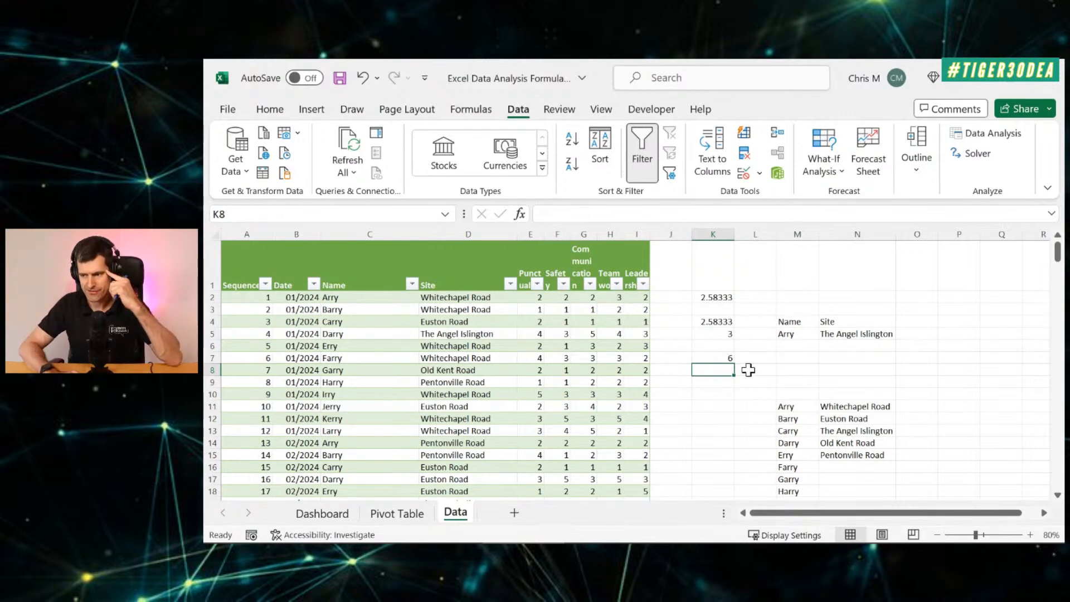
{"action": "scroll", "coordinate": [748, 368], "scroll_direction": "down", "scroll_amount": 1}
{"action": "scroll", "coordinate": [747, 370], "scroll_direction": "up", "scroll_amount": 1}
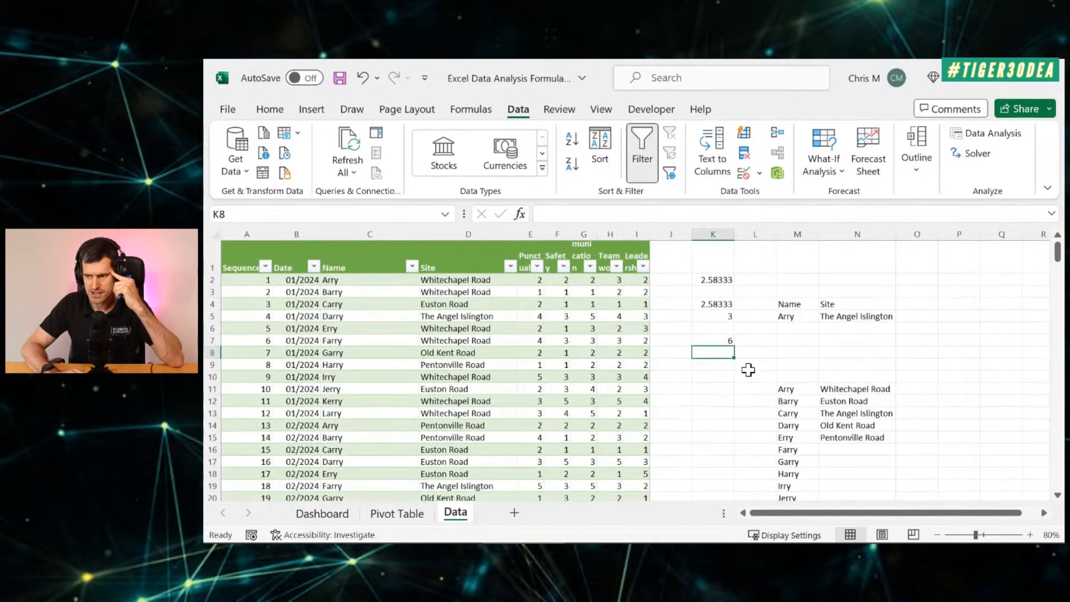
{"action": "left_click", "coordinate": [711, 339]}
{"action": "key", "text": "Down"}
{"action": "key", "text": "Down"}
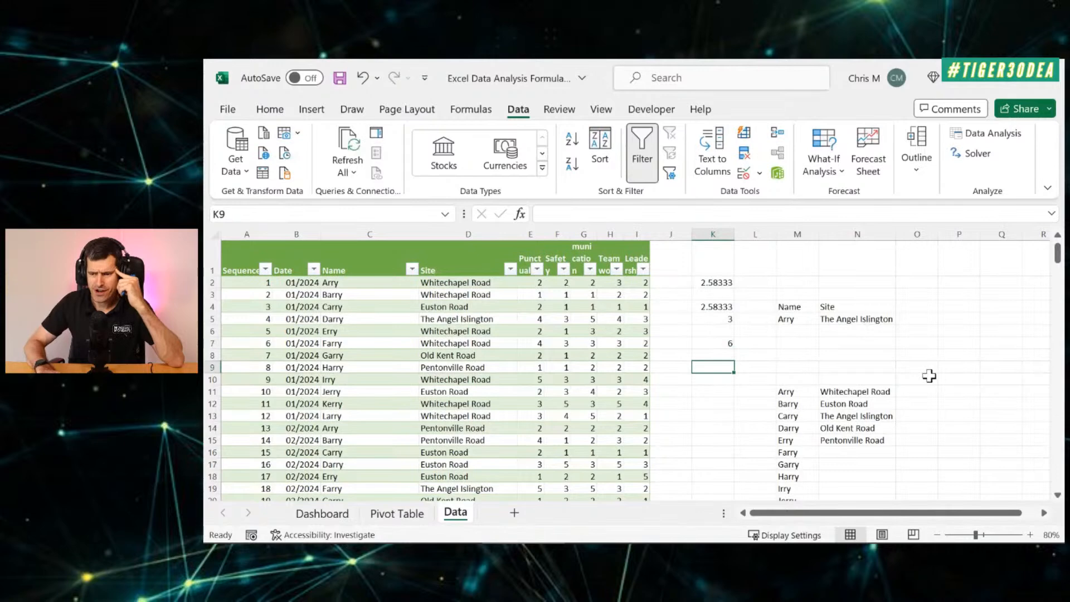
{"action": "scroll", "coordinate": [929, 376], "scroll_direction": "down", "scroll_amount": 1}
{"action": "scroll", "coordinate": [929, 376], "scroll_direction": "up", "scroll_amount": 1}
Enter the database function labels DSUM in K24, DCOUNT in L24 and DAVERAGE in M24
{"action": "scroll", "coordinate": [929, 376], "scroll_direction": "down", "scroll_amount": 5}
{"action": "left_click", "coordinate": [713, 327]}
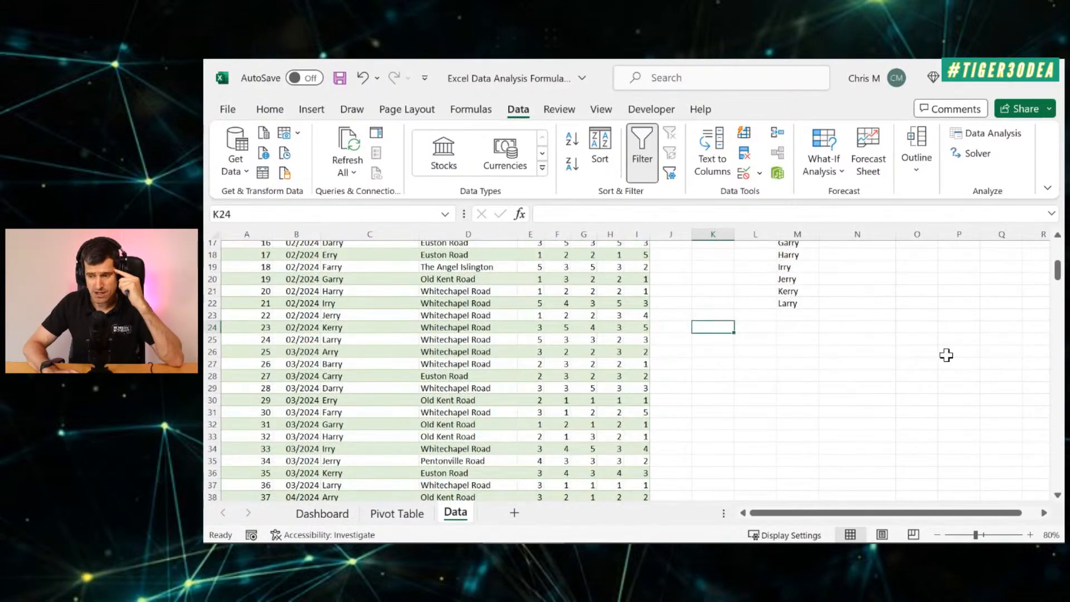
{"action": "type", "text": "DSUM"}
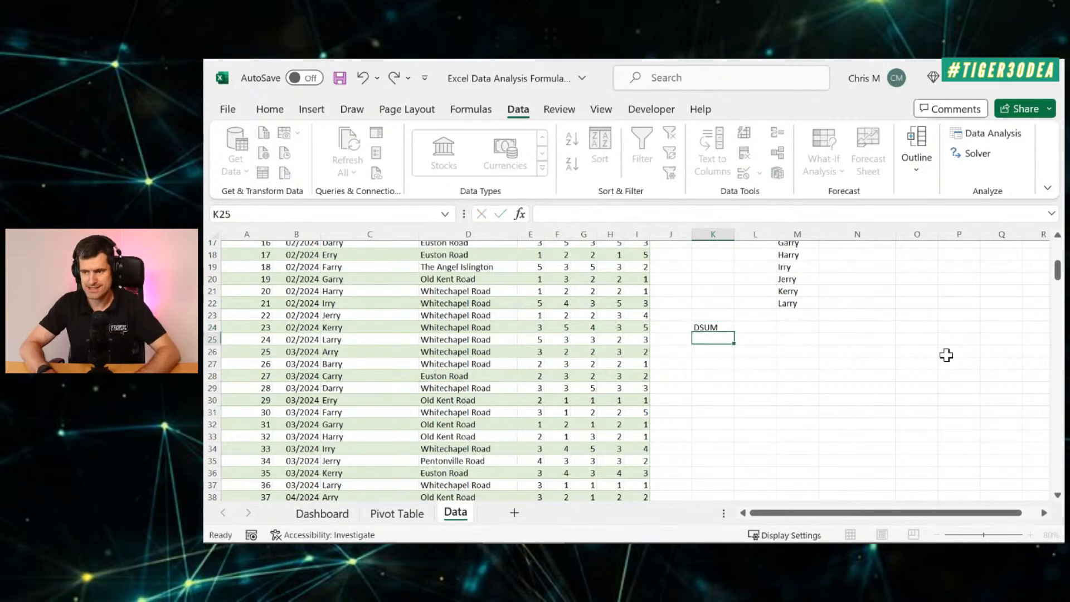
{"action": "key", "text": "Tab"}
{"action": "type", "text": "DCOUNT"}
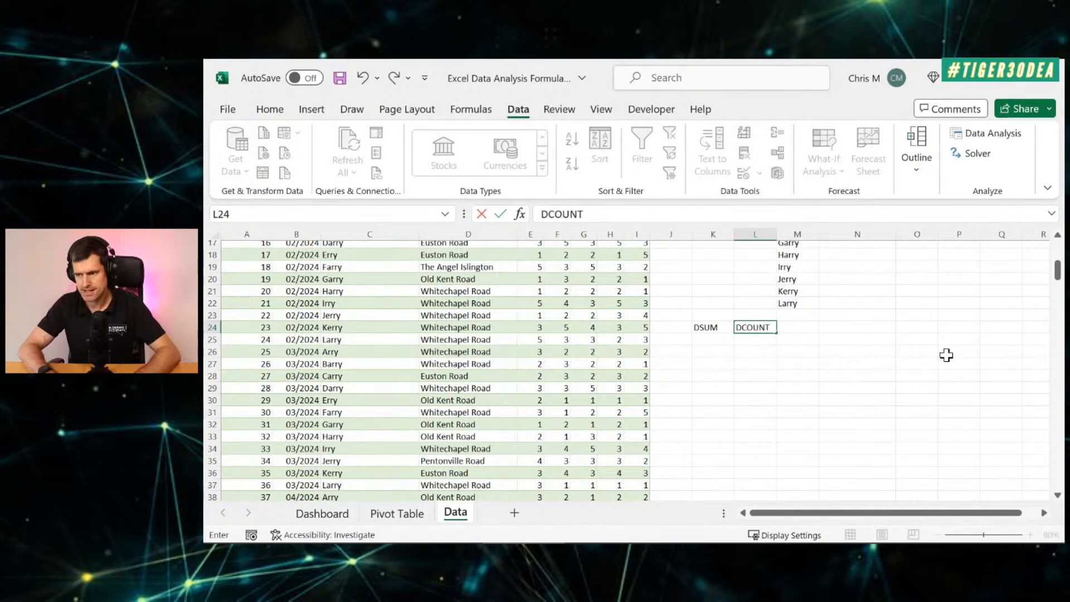
{"action": "key", "text": "Tab"}
{"action": "type", "text": "DAVA"}
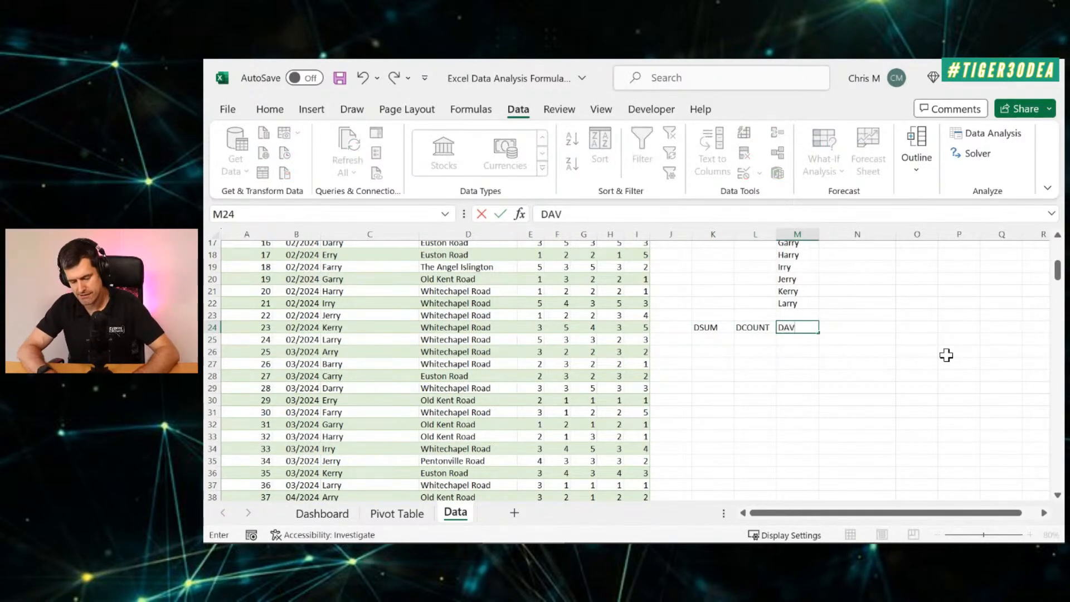
{"action": "key", "text": "BackSpace"}
{"action": "type", "text": "ERA"}
{"action": "key", "text": "BackSpace"}
{"action": "type", "text": "AGE"}
{"action": "key", "text": "Return"}
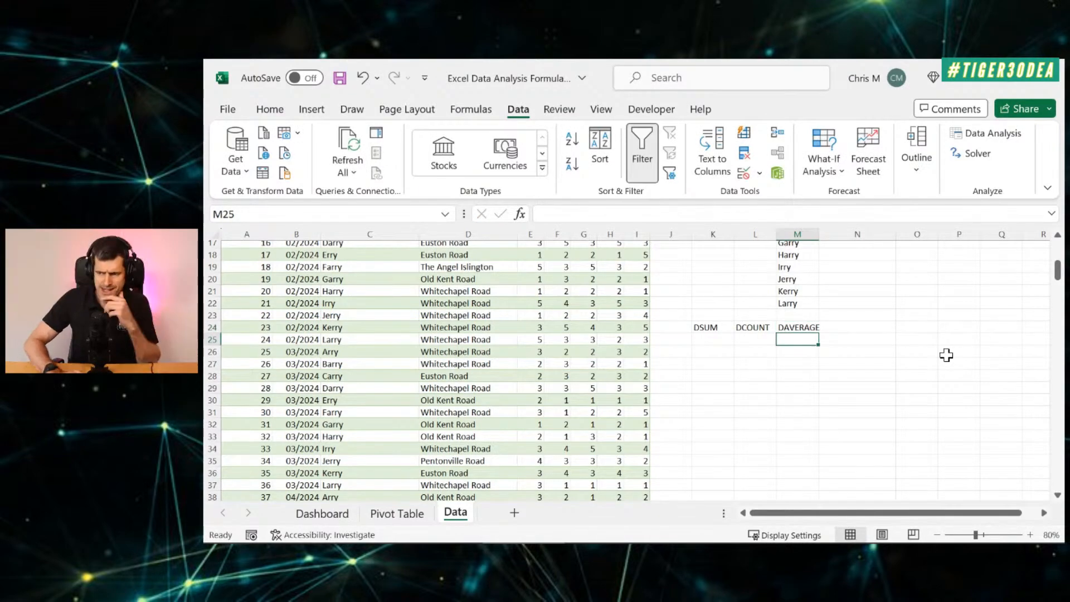
Compare the AVERAGEIF formula in K4 with the Dashboard chart and the filtered averages on the Pivot Table sheet
{"action": "scroll", "coordinate": [946, 355], "scroll_direction": "up", "scroll_amount": 6}
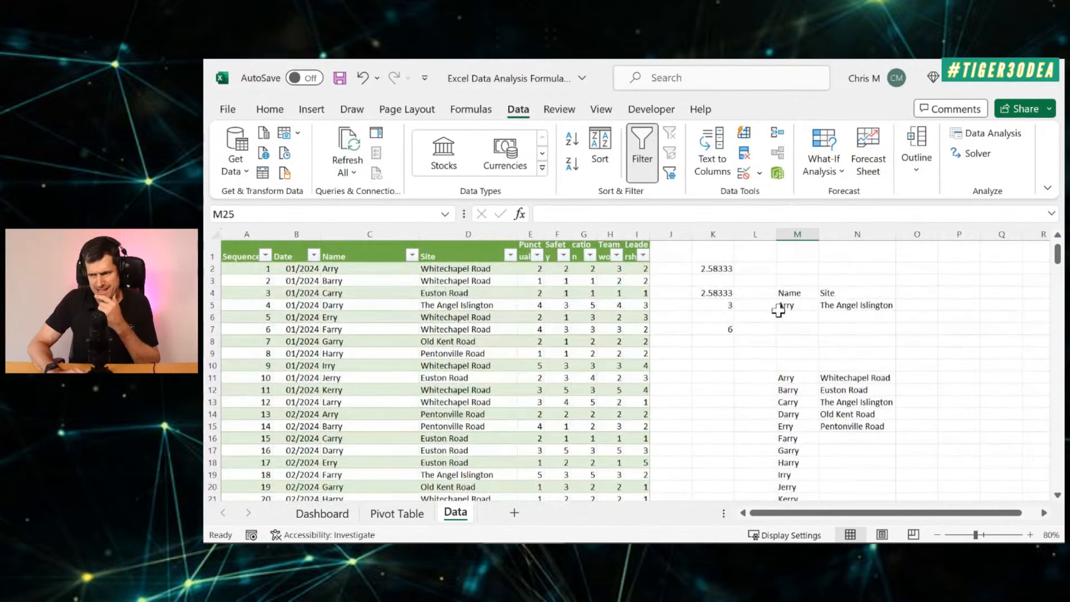
{"action": "left_click", "coordinate": [717, 292]}
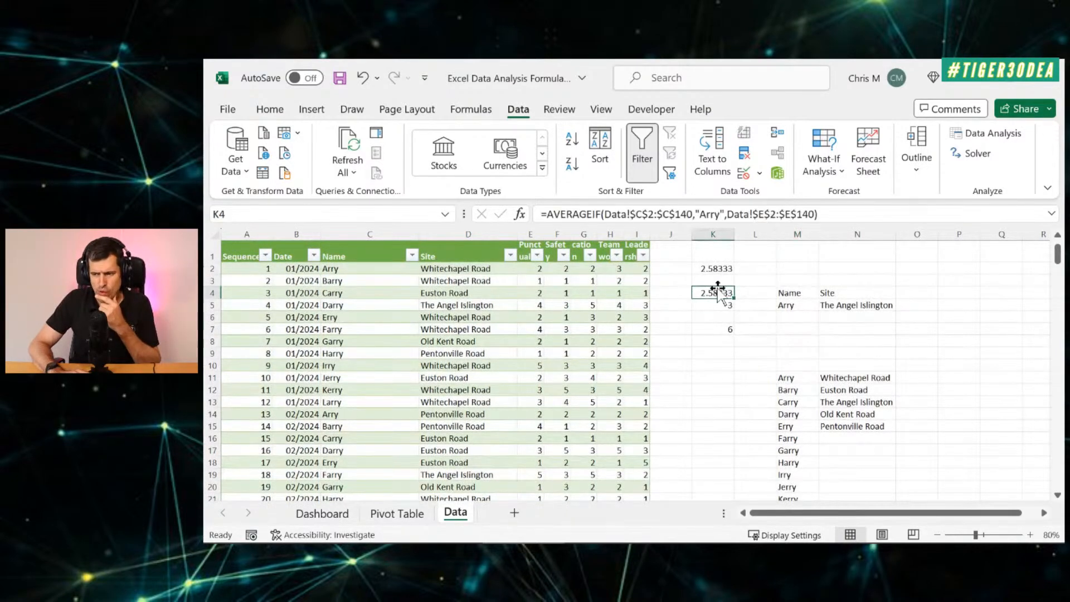
{"action": "left_click", "coordinate": [337, 521]}
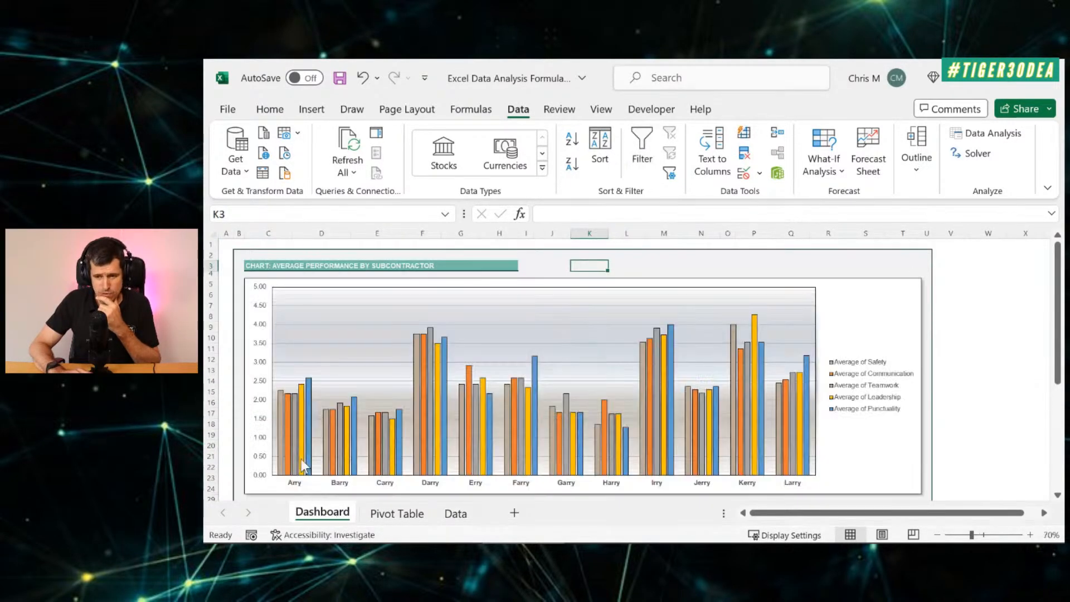
{"action": "left_click", "coordinate": [397, 513]}
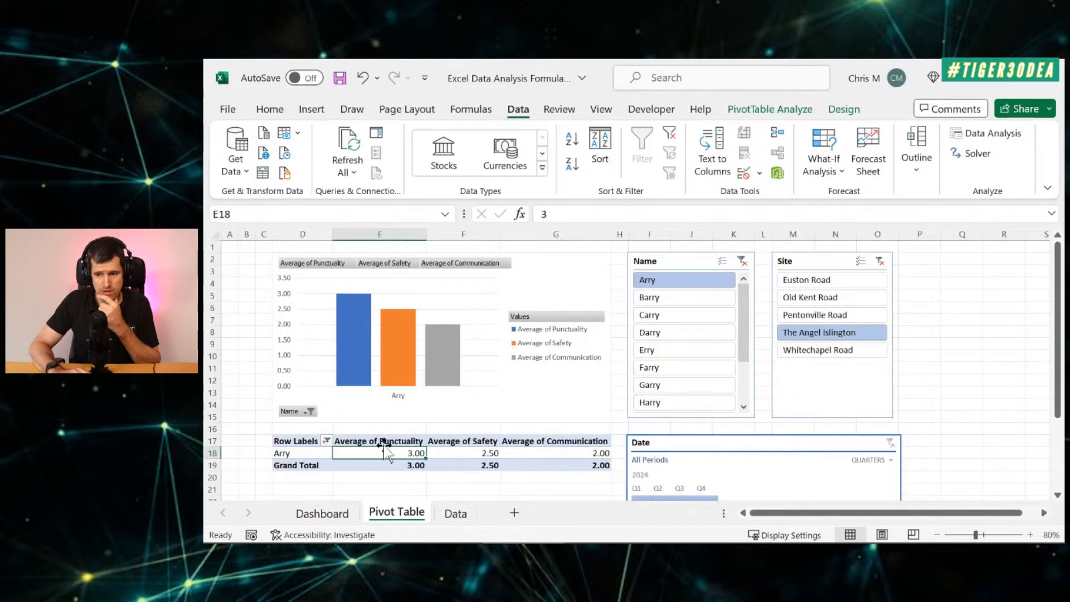
{"action": "scroll", "coordinate": [351, 455], "scroll_direction": "down", "scroll_amount": 1}
{"action": "scroll", "coordinate": [350, 451], "scroll_direction": "down", "scroll_amount": 1}
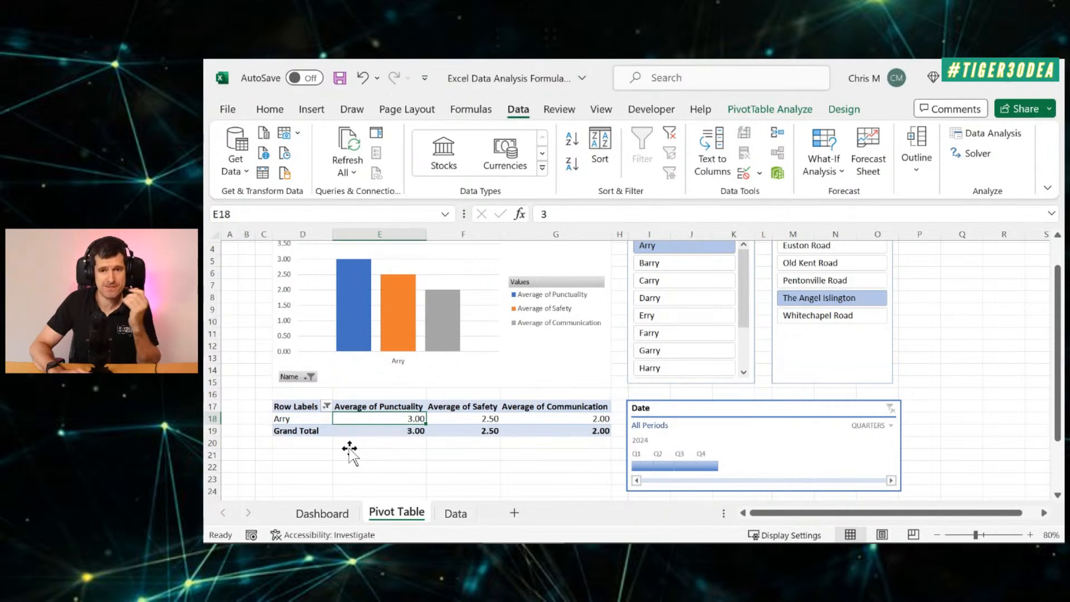
{"action": "scroll", "coordinate": [350, 452], "scroll_direction": "down", "scroll_amount": 1}
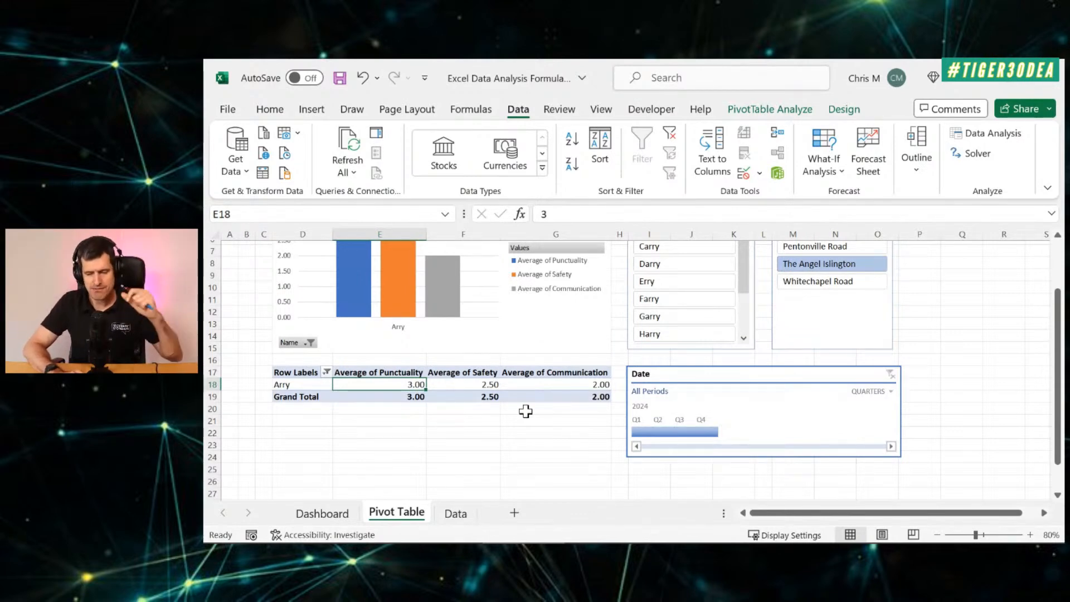
{"action": "left_click", "coordinate": [456, 513]}
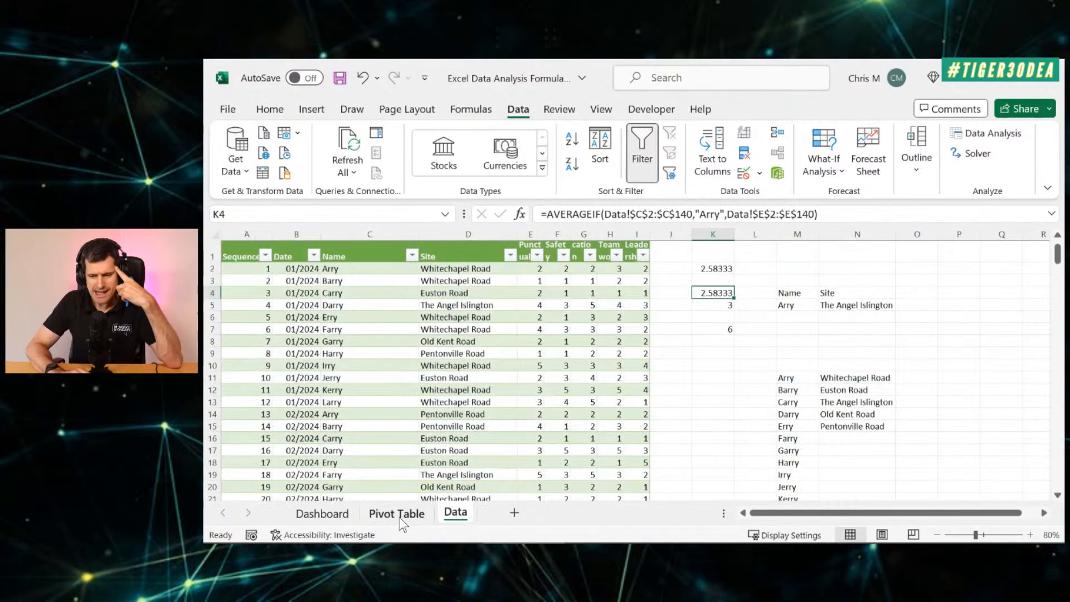
{"action": "left_click", "coordinate": [397, 513]}
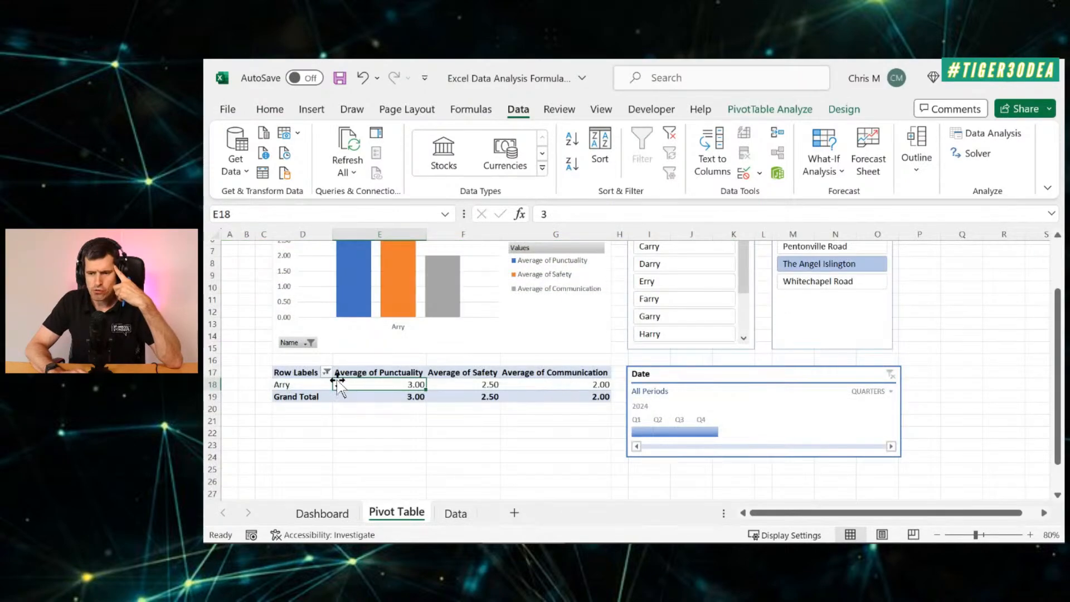
Clear the Site and Name slicer filters on the Pivot Table sheet and review the averages for every name
{"action": "scroll", "coordinate": [437, 366], "scroll_direction": "up", "scroll_amount": 2}
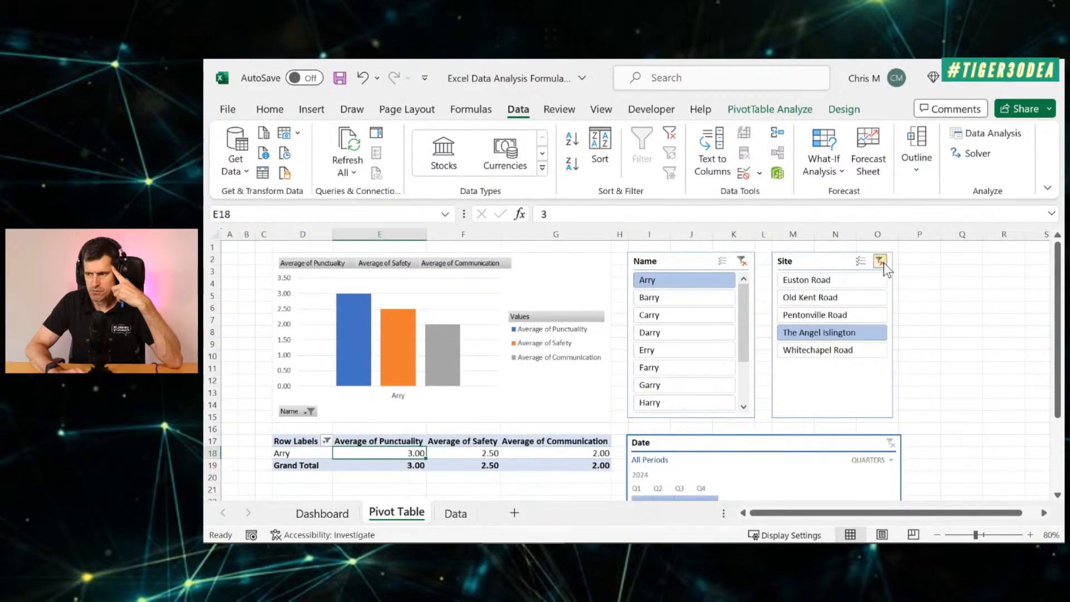
{"action": "left_click", "coordinate": [881, 262]}
{"action": "left_click", "coordinate": [742, 262]}
{"action": "scroll", "coordinate": [488, 377], "scroll_direction": "down", "scroll_amount": 4}
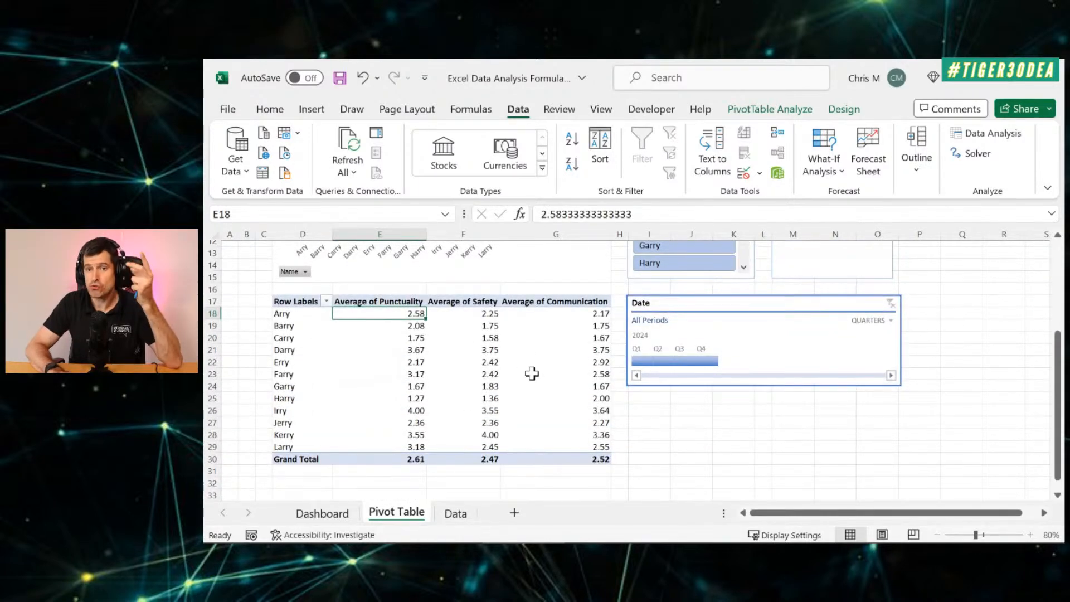
{"action": "scroll", "coordinate": [531, 372], "scroll_direction": "up", "scroll_amount": 4}
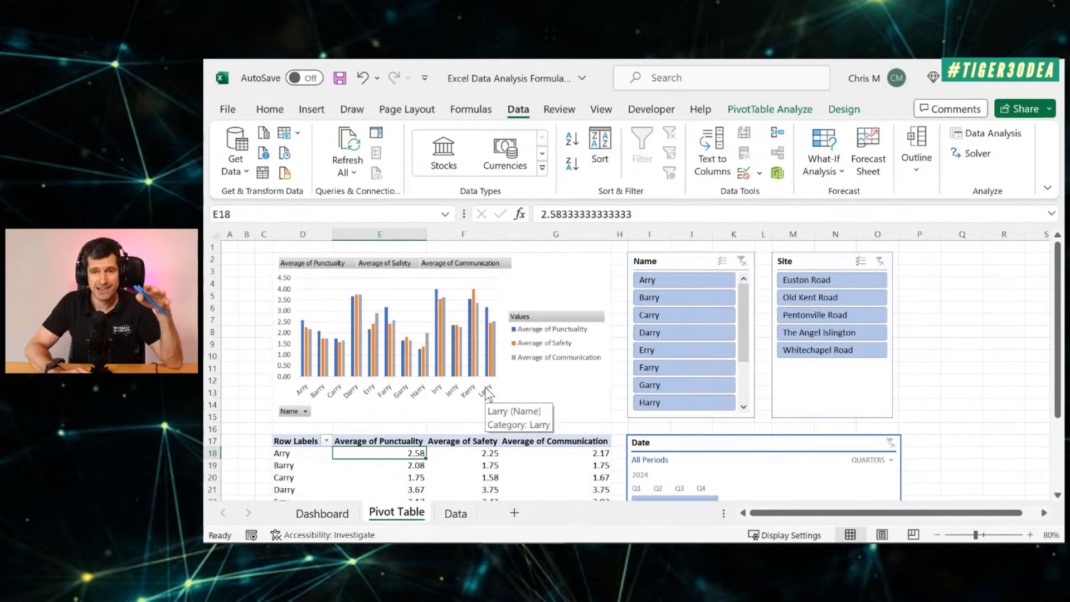
{"action": "scroll", "coordinate": [487, 393], "scroll_direction": "down", "scroll_amount": 2}
{"action": "scroll", "coordinate": [487, 393], "scroll_direction": "up", "scroll_amount": 2}
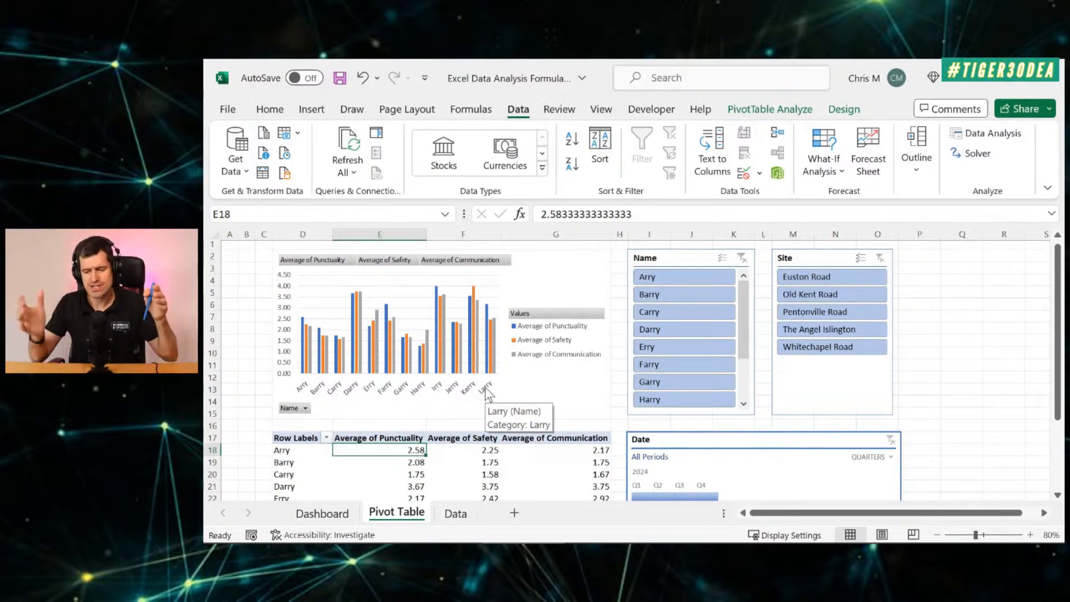
Enter the criteria headings Name in L27 and Site in M27 on the Data sheet
{"action": "left_click", "coordinate": [456, 513]}
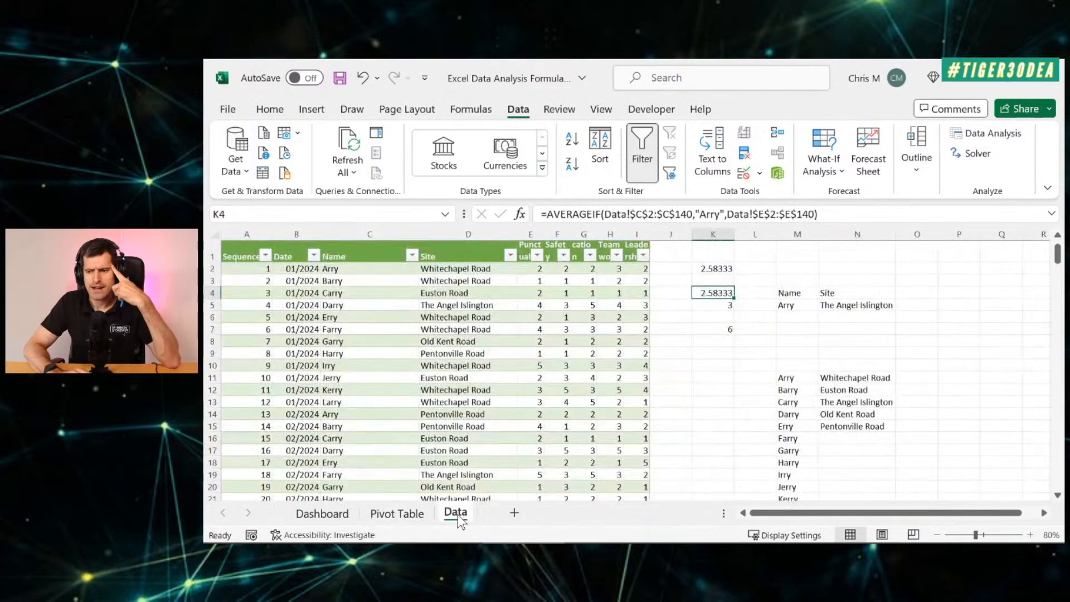
{"action": "scroll", "coordinate": [716, 384], "scroll_direction": "down", "scroll_amount": 5}
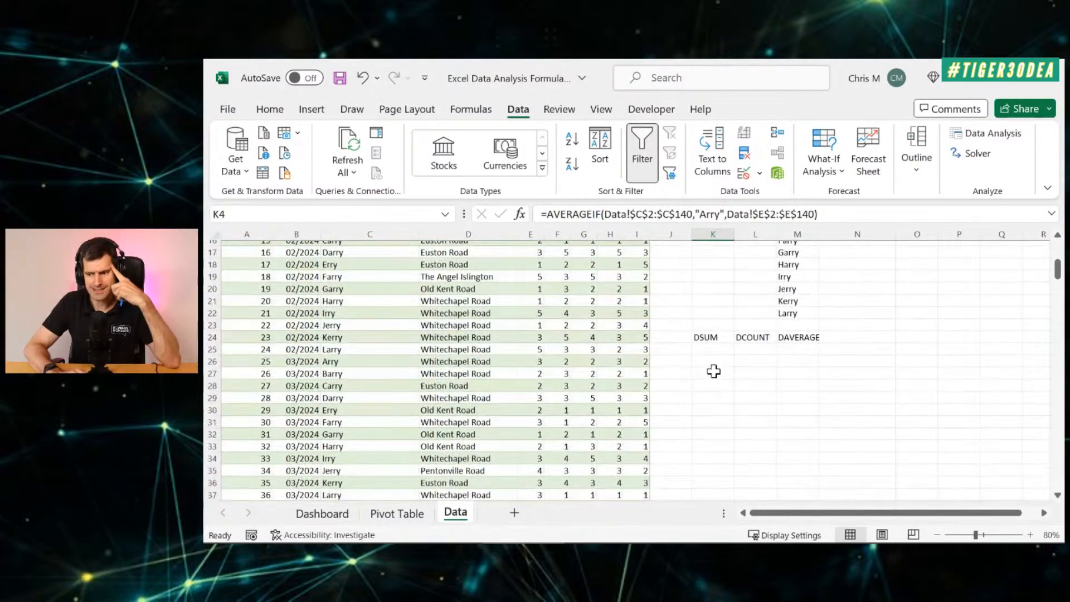
{"action": "left_click", "coordinate": [713, 372]}
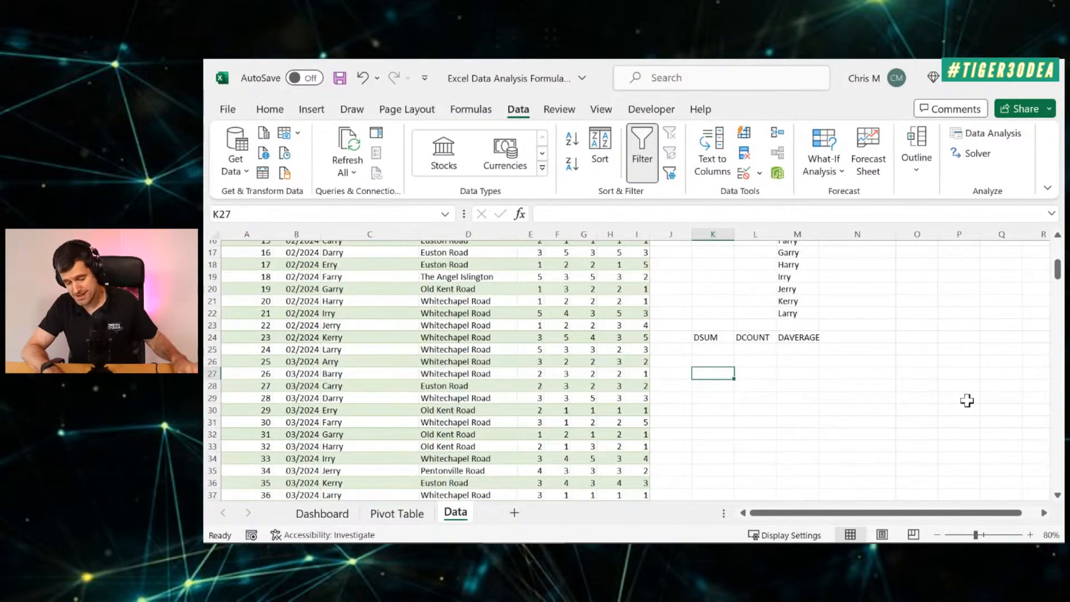
{"action": "key", "text": "Right"}
{"action": "type", "text": "Name"}
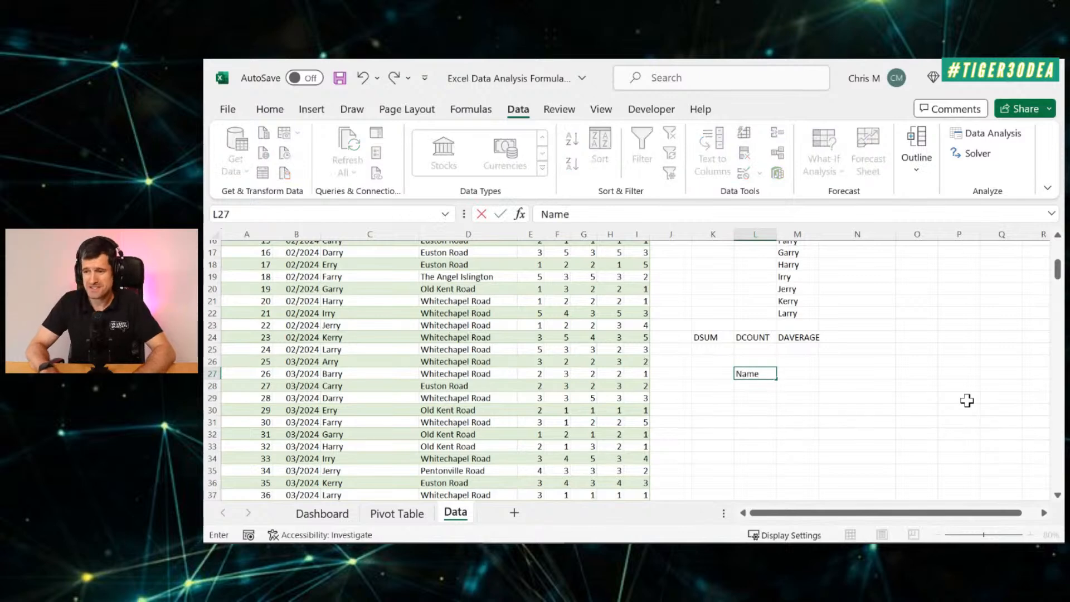
{"action": "key", "text": "Return"}
{"action": "key", "text": "Up"}
{"action": "key", "text": "Right"}
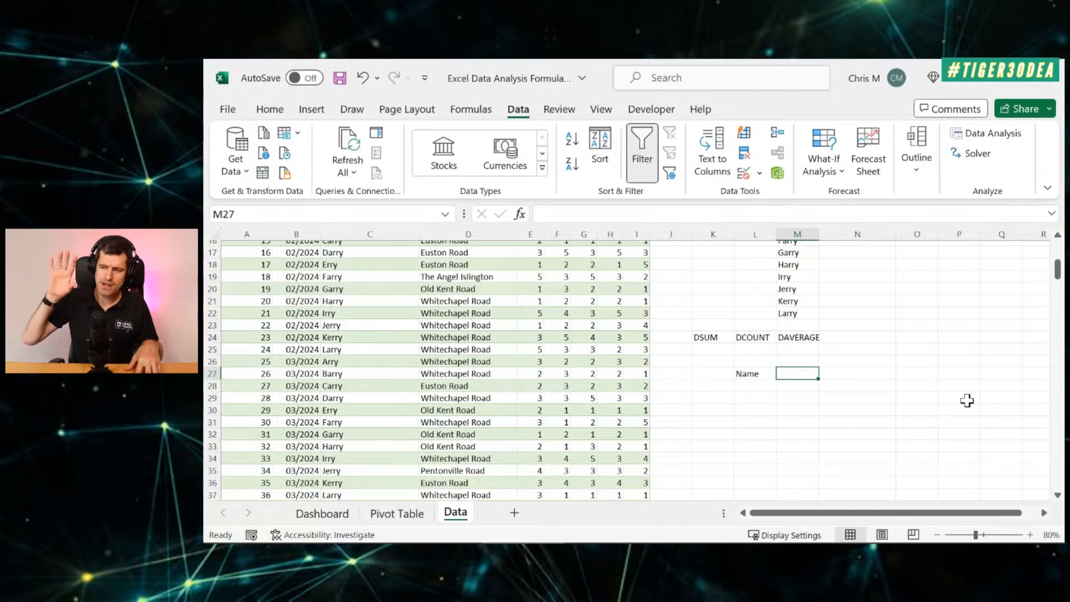
{"action": "scroll", "coordinate": [967, 400], "scroll_direction": "up", "scroll_amount": 6}
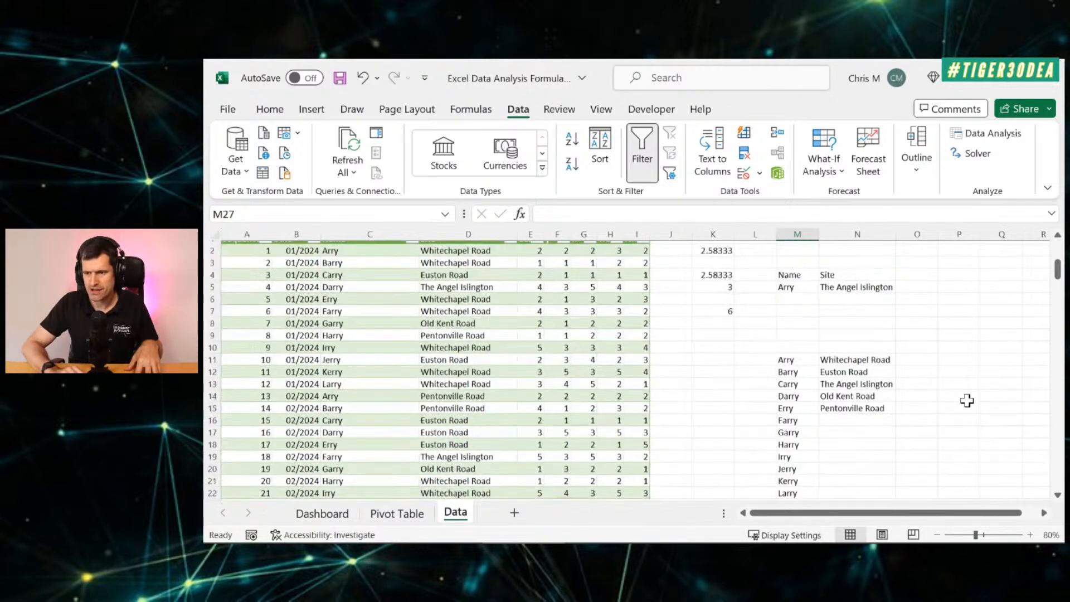
{"action": "scroll", "coordinate": [967, 401], "scroll_direction": "down", "scroll_amount": 5}
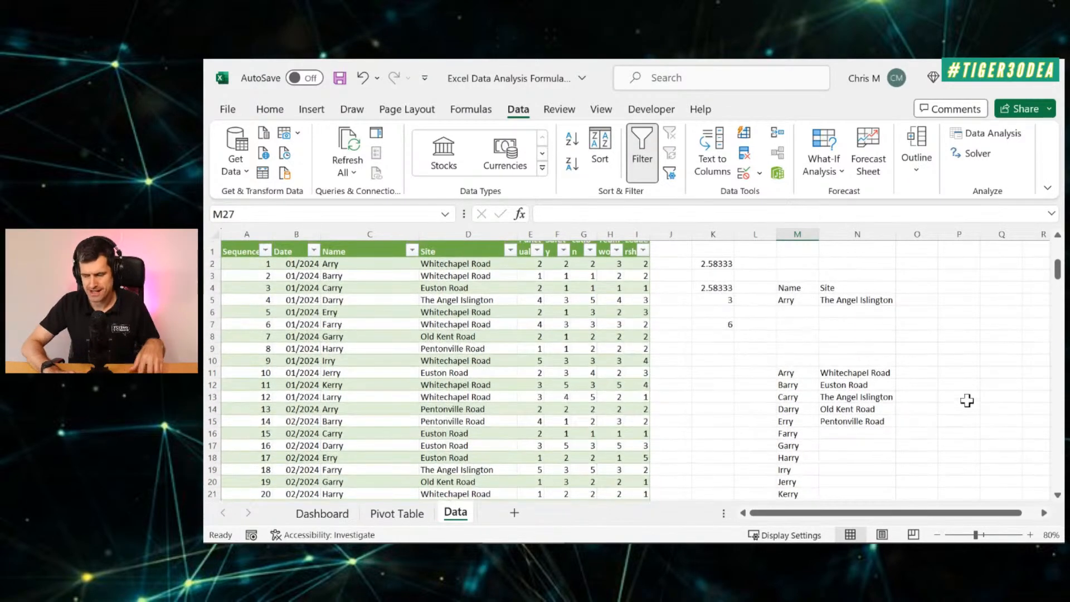
{"action": "type", "text": "Site"}
{"action": "key", "text": "Return"}
{"action": "key", "text": "Up"}
{"action": "key", "text": "Left"}
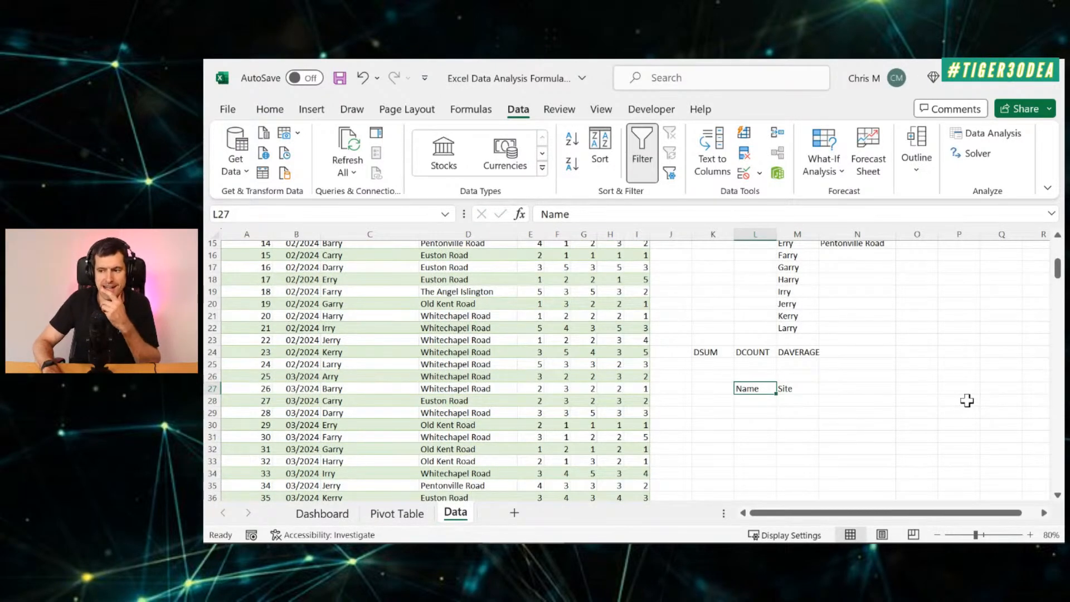
Copy the Name and Site drop-down cells M5:N5 into L28:M28 beneath the new criteria headings
{"action": "key", "text": "shift+Right"}
{"action": "key", "text": "Down"}
{"action": "scroll", "coordinate": [967, 400], "scroll_direction": "up", "scroll_amount": 5}
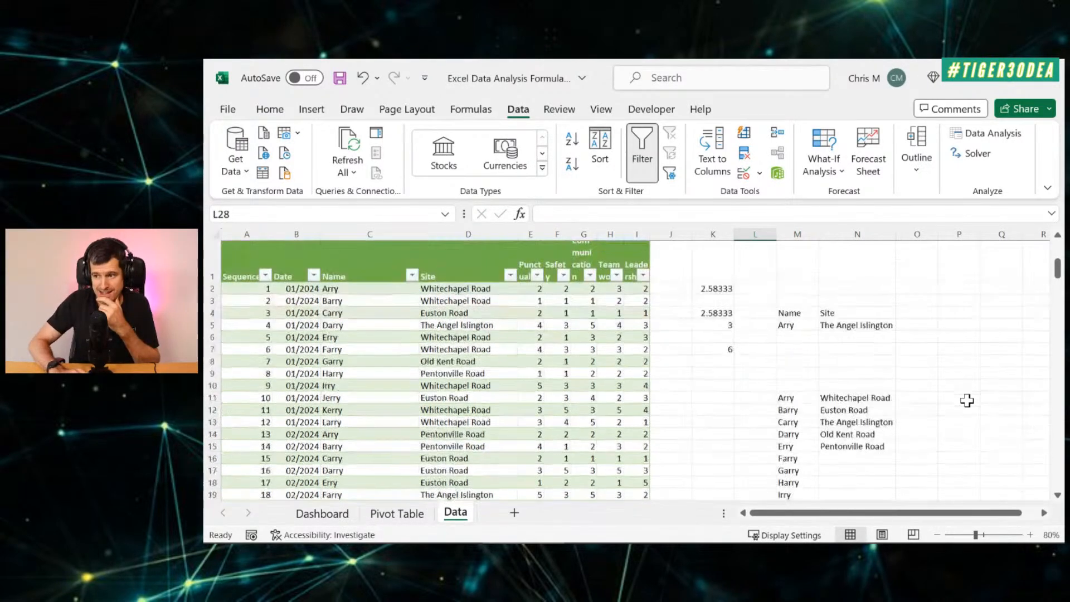
{"action": "scroll", "coordinate": [967, 400], "scroll_direction": "down", "scroll_amount": 1}
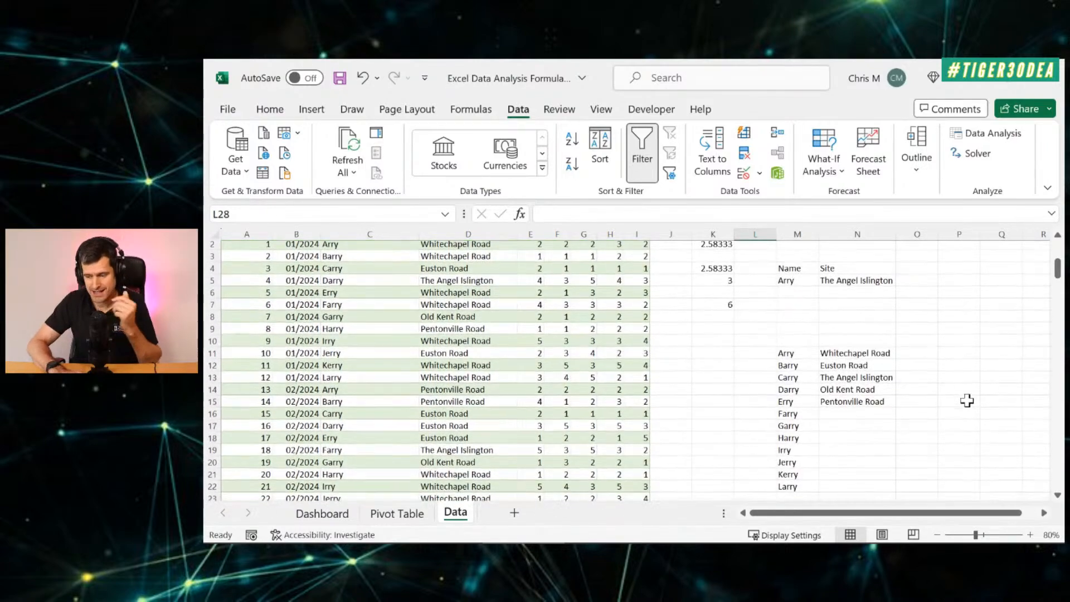
{"action": "scroll", "coordinate": [967, 399], "scroll_direction": "down", "scroll_amount": 2}
{"action": "scroll", "coordinate": [967, 399], "scroll_direction": "up", "scroll_amount": 4}
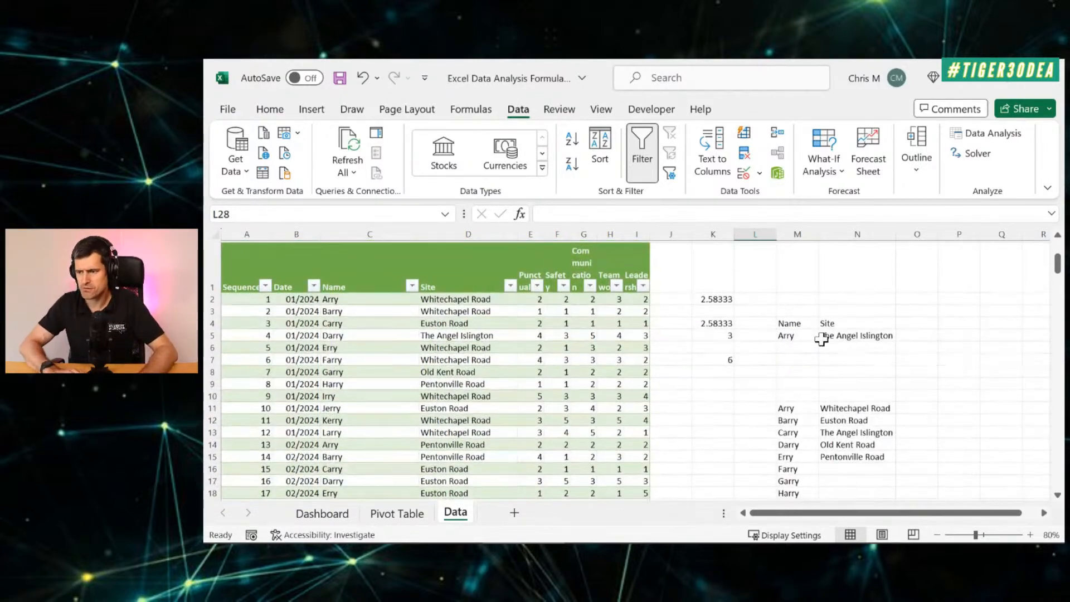
{"action": "left_click_drag", "start_coordinate": [801, 333], "coordinate": [859, 335]}
{"action": "key", "text": "ctrl+c"}
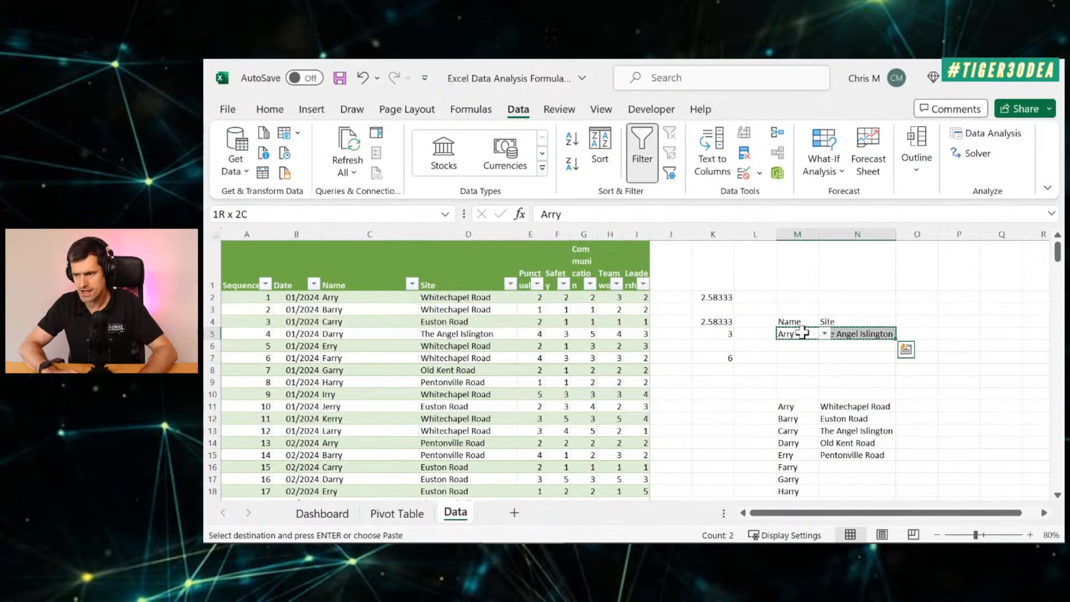
{"action": "scroll", "coordinate": [760, 450], "scroll_direction": "down", "scroll_amount": 3}
{"action": "mouse_move", "coordinate": [754, 459]}
{"action": "left_mouse_down"}
{"action": "mouse_move", "coordinate": [780, 459]}
{"action": "mouse_move", "coordinate": [754, 460]}
{"action": "left_mouse_up"}
{"action": "key", "text": "ctrl+v"}
{"action": "key", "text": "Escape"}
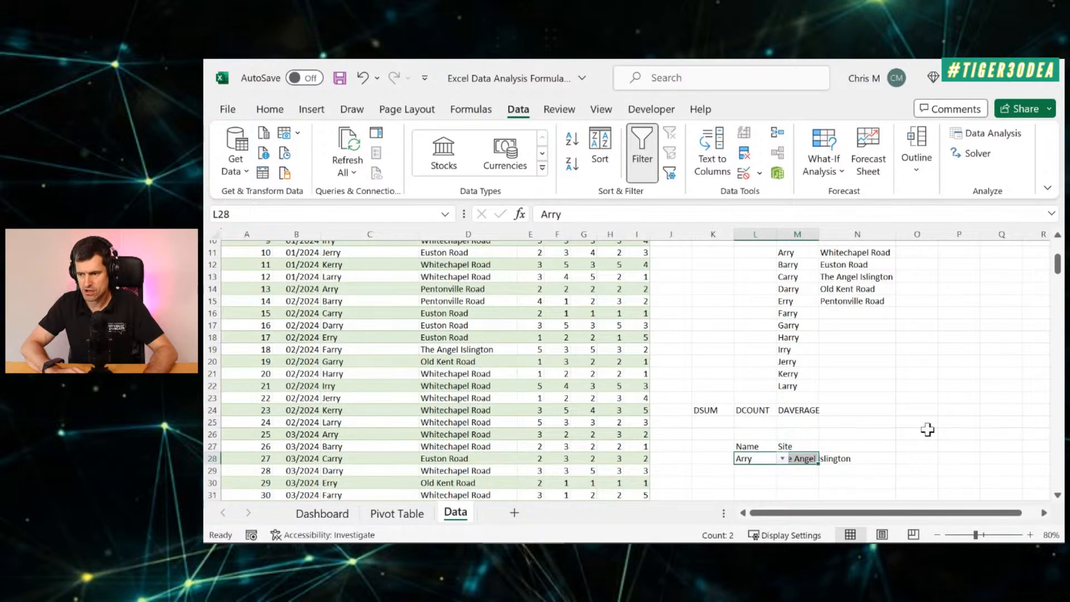
Autofit column M on the Data sheet to the width of its site names
{"action": "scroll", "coordinate": [927, 429], "scroll_direction": "down", "scroll_amount": 2}
{"action": "double_click", "coordinate": [819, 236]}
{"action": "left_click", "coordinate": [715, 379]}
{"action": "key", "text": "Down"}
{"action": "type", "text": "=dsum("}
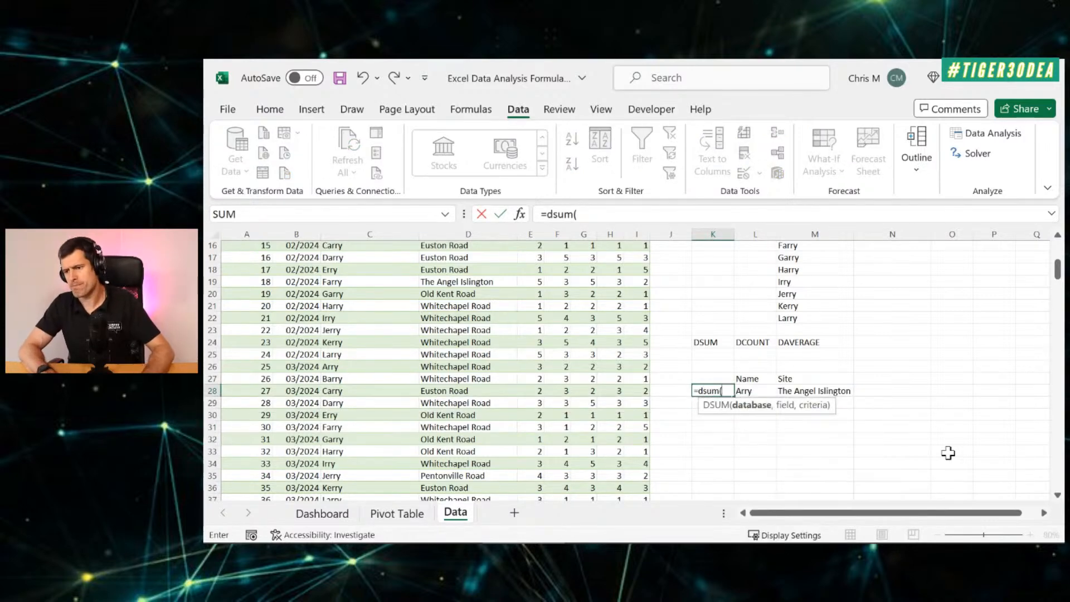
{"action": "key", "text": "BackSpace"}
{"action": "key", "text": "BackSpace"}
{"action": "key", "text": "BackSpace"}
{"action": "key", "text": "BackSpace"}
{"action": "type", "text": "ave"}
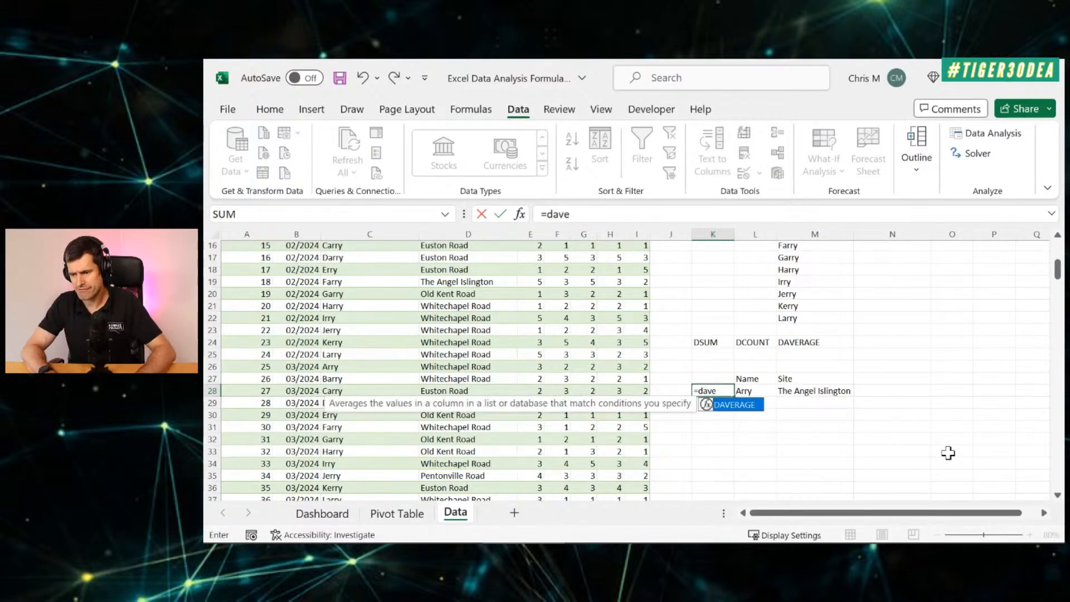
{"action": "type", "text": "rage("}
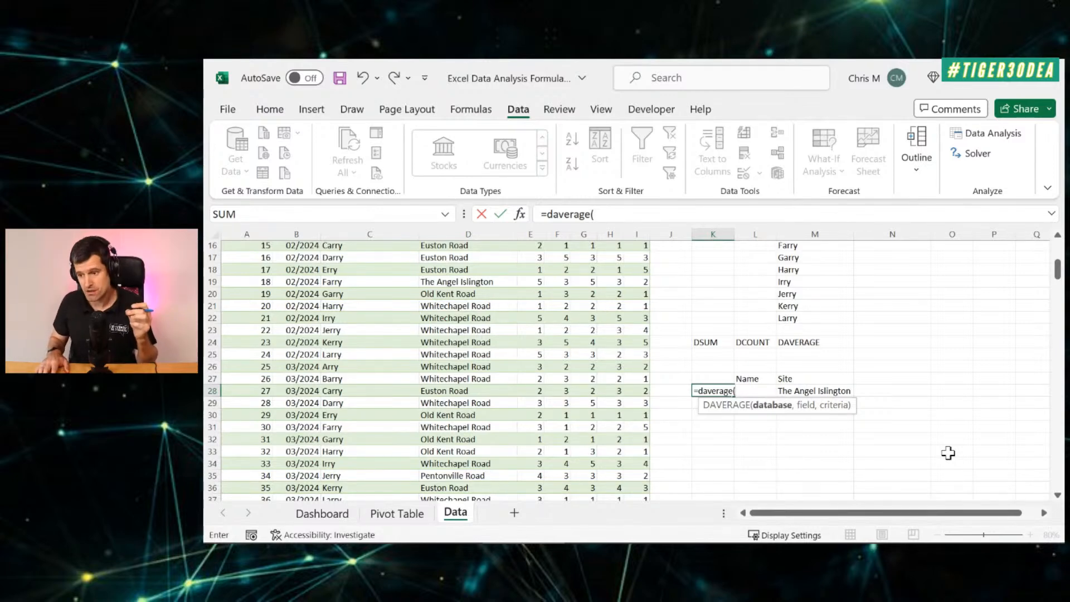
{"action": "key", "text": "Escape"}
{"action": "left_click", "coordinate": [792, 446]}
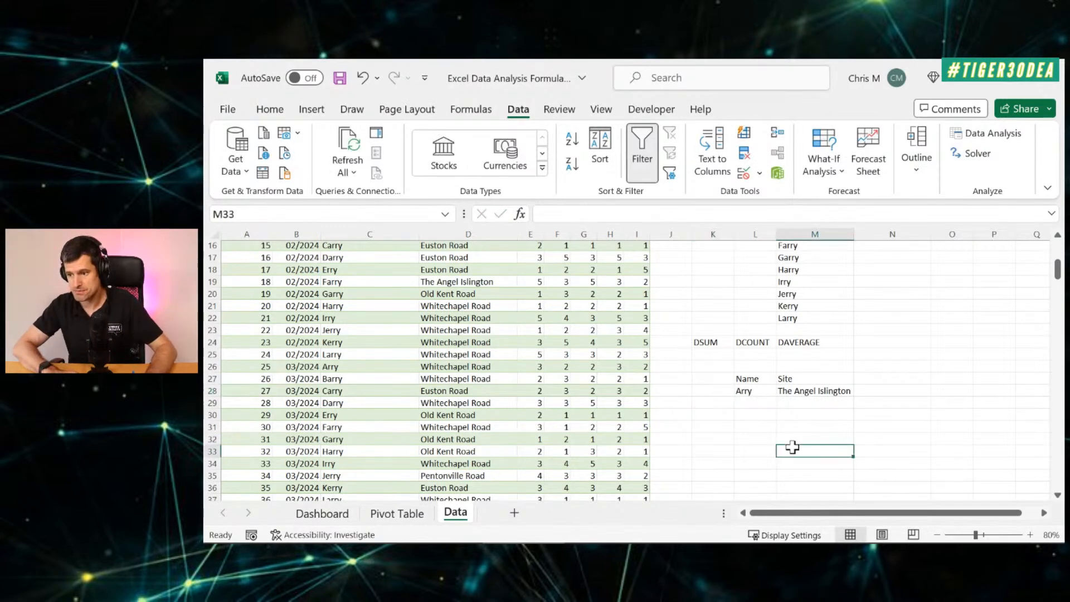
{"action": "type", "text": "=sibtotal"}
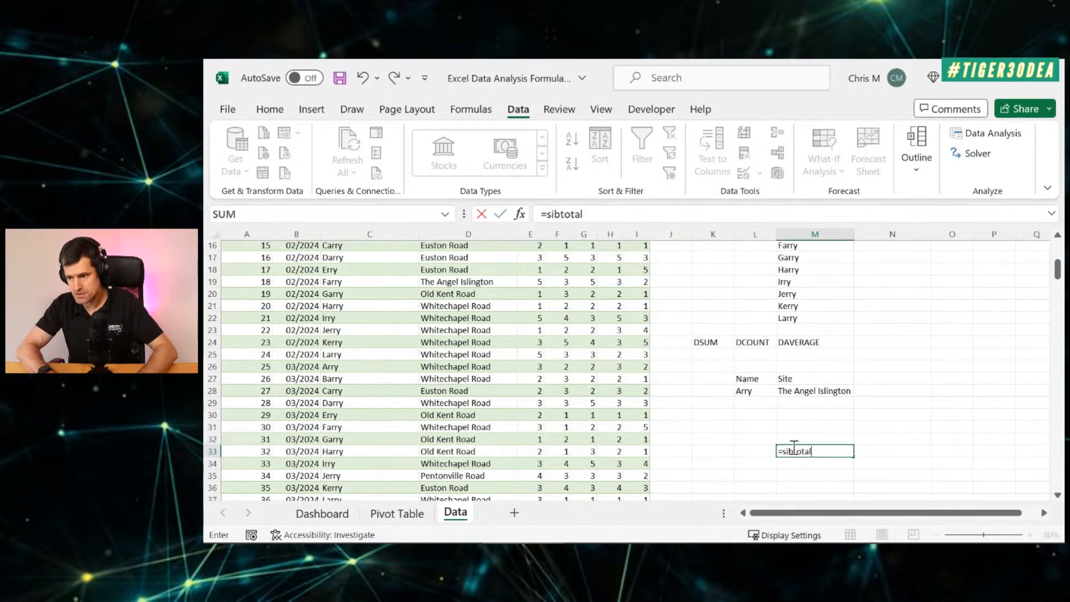
{"action": "key", "text": "BackSpace"}
{"action": "key", "text": "BackSpace"}
{"action": "key", "text": "BackSpace"}
{"action": "key", "text": "BackSpace"}
{"action": "key", "text": "BackSpace"}
{"action": "key", "text": "BackSpace"}
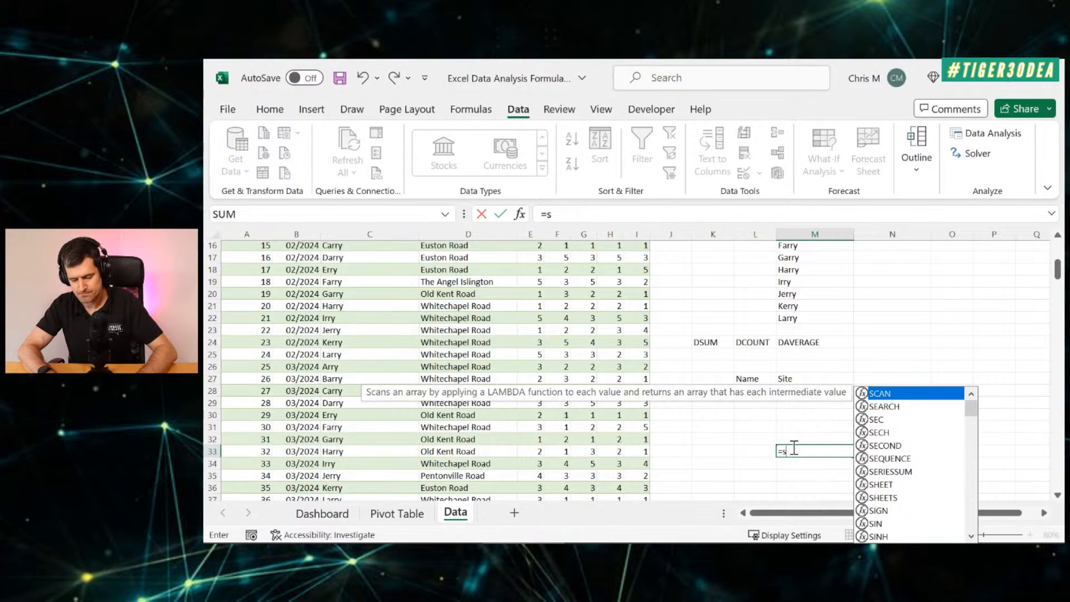
{"action": "type", "text": "ub"}
{"action": "type", "text": "tt"}
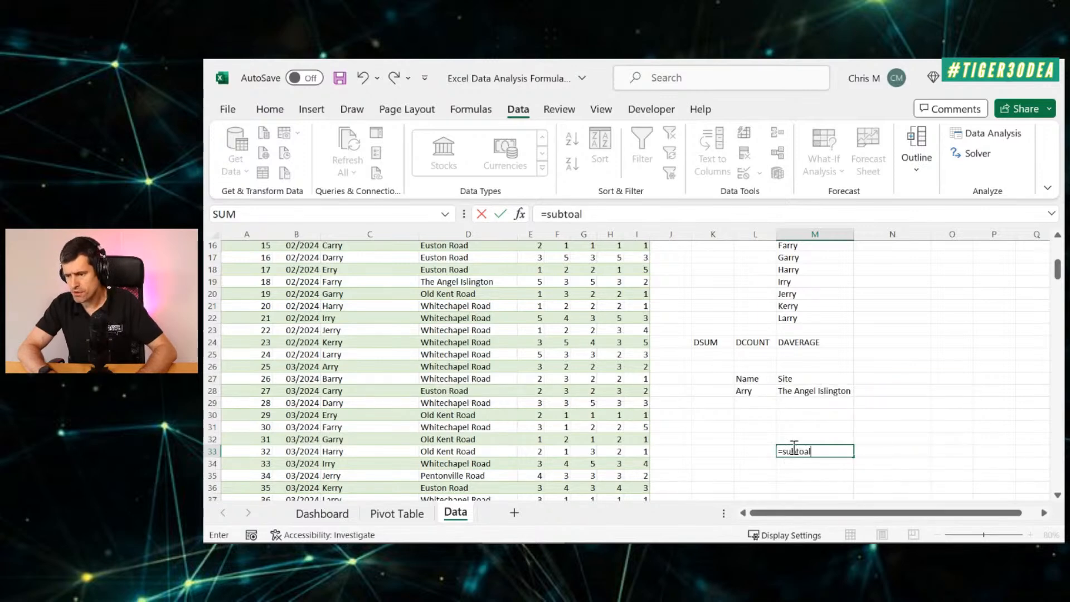
{"action": "key", "text": "BackSpace"}
{"action": "type", "text": "otal("}
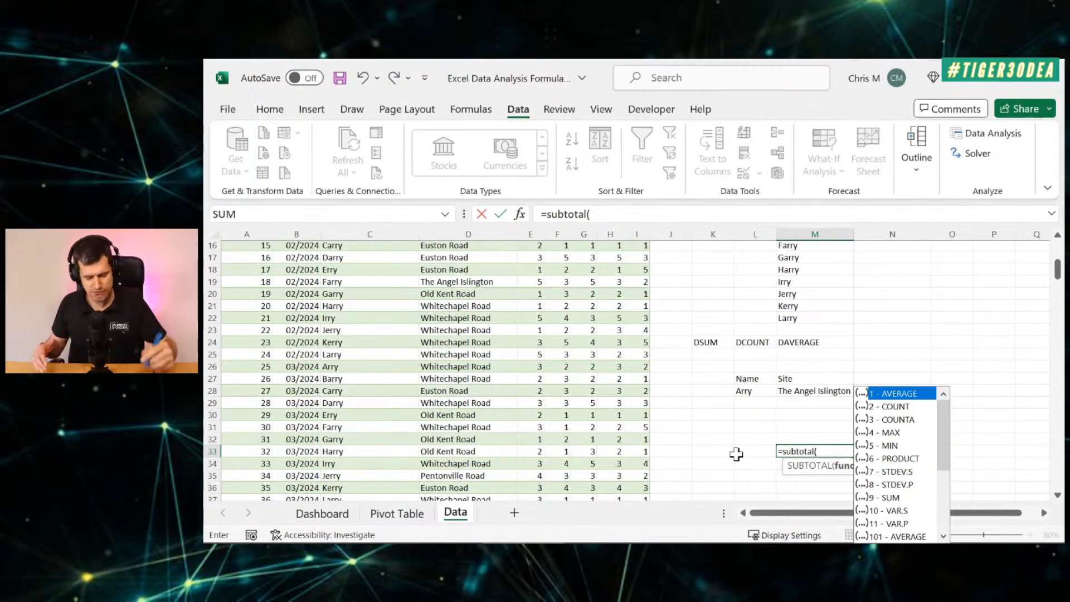
{"action": "key", "text": "Escape"}
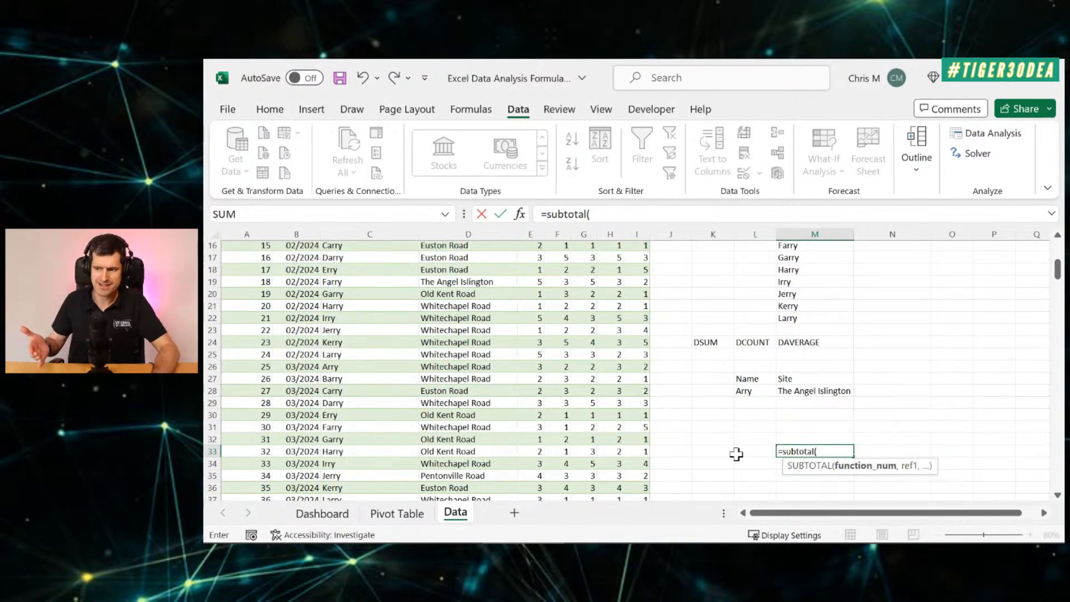
{"action": "key", "text": "Escape"}
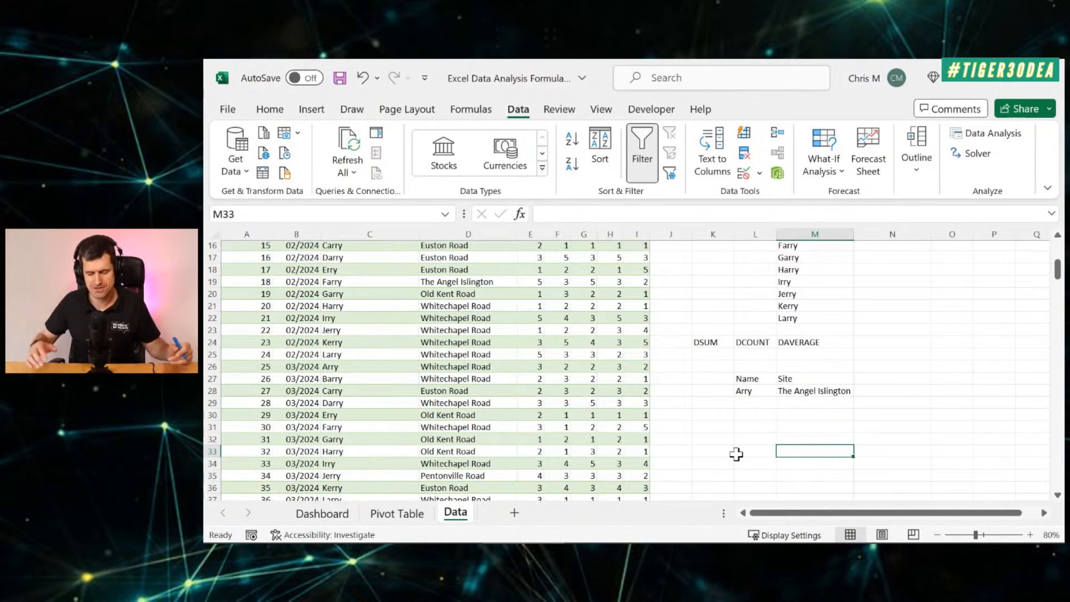
Start a DSUM formula in K28 with the whole data table including headers, A1:I140, as the database
{"action": "left_click", "coordinate": [709, 391]}
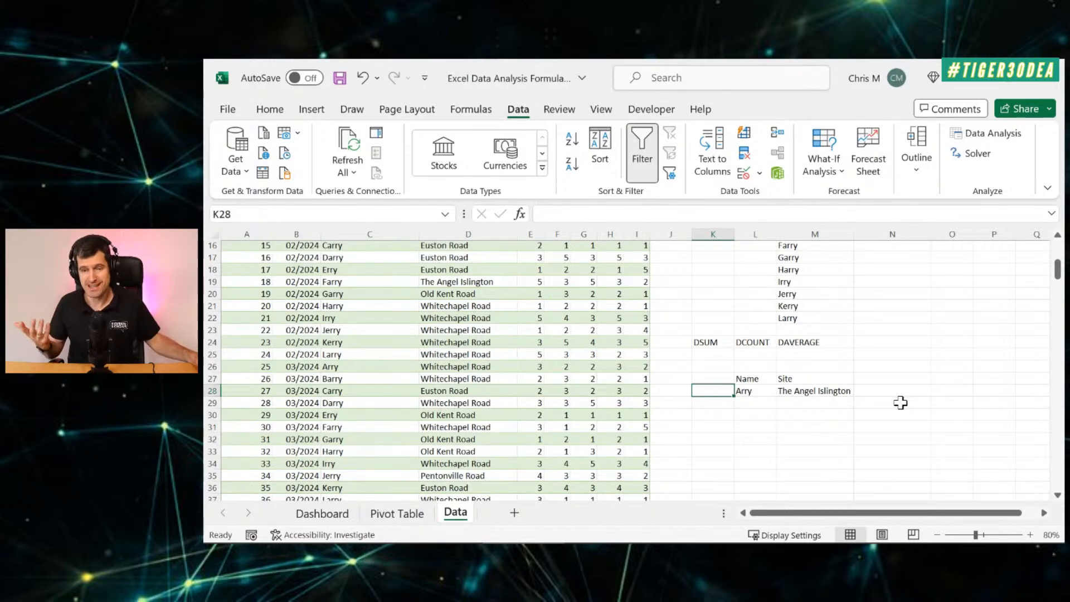
{"action": "type", "text": "=dsum("}
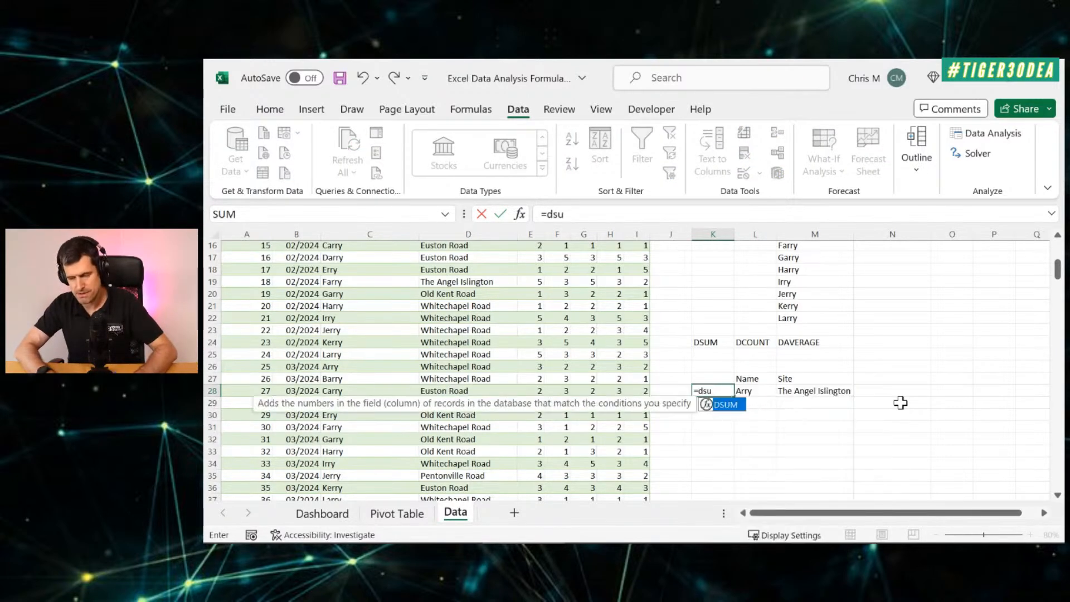
{"action": "left_click", "coordinate": [533, 379]}
{"action": "key", "text": "ctrl+Up"}
{"action": "key", "text": "Left"}
{"action": "key", "text": "Left"}
{"action": "key", "text": "Left"}
{"action": "key", "text": "Left"}
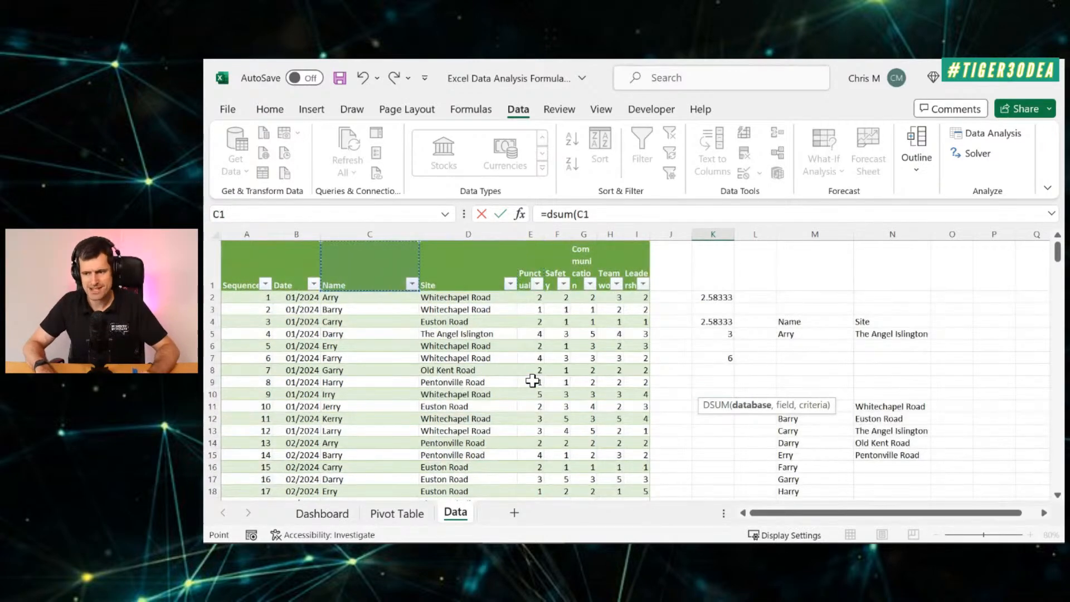
{"action": "key", "text": "ctrl+shift+Right"}
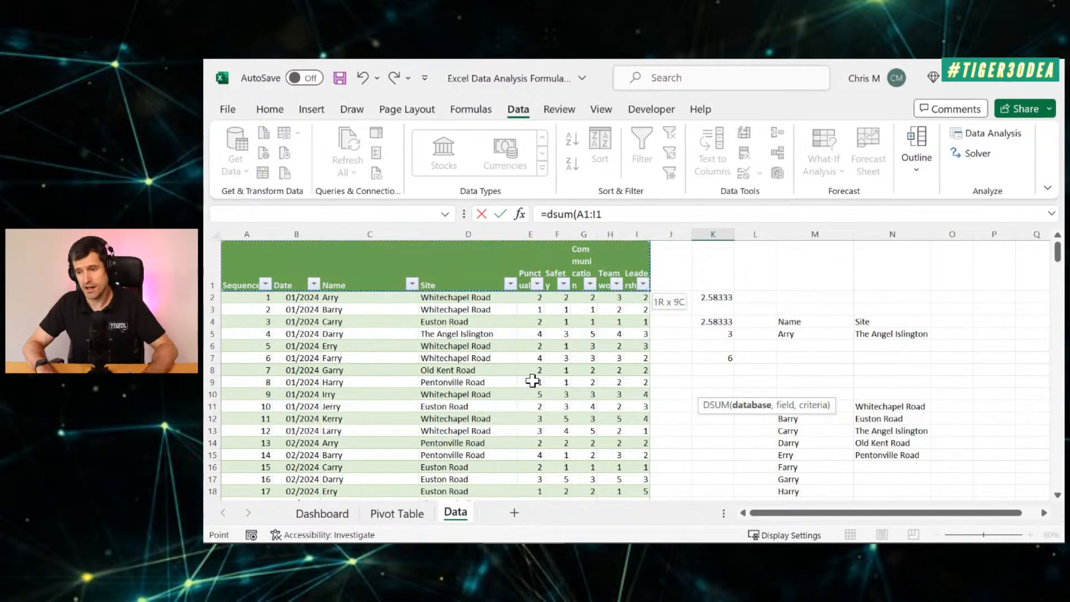
{"action": "key", "text": "ctrl+shift+Down"}
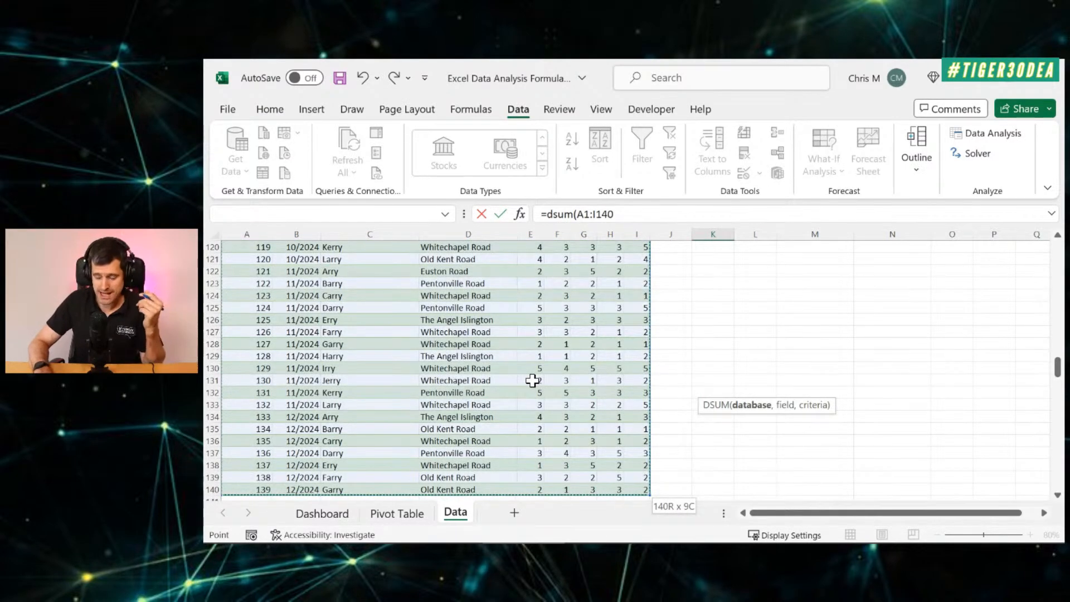
{"action": "left_click_drag", "start_coordinate": [1057, 366], "coordinate": [1057, 267]}
{"action": "type", "text": ","}
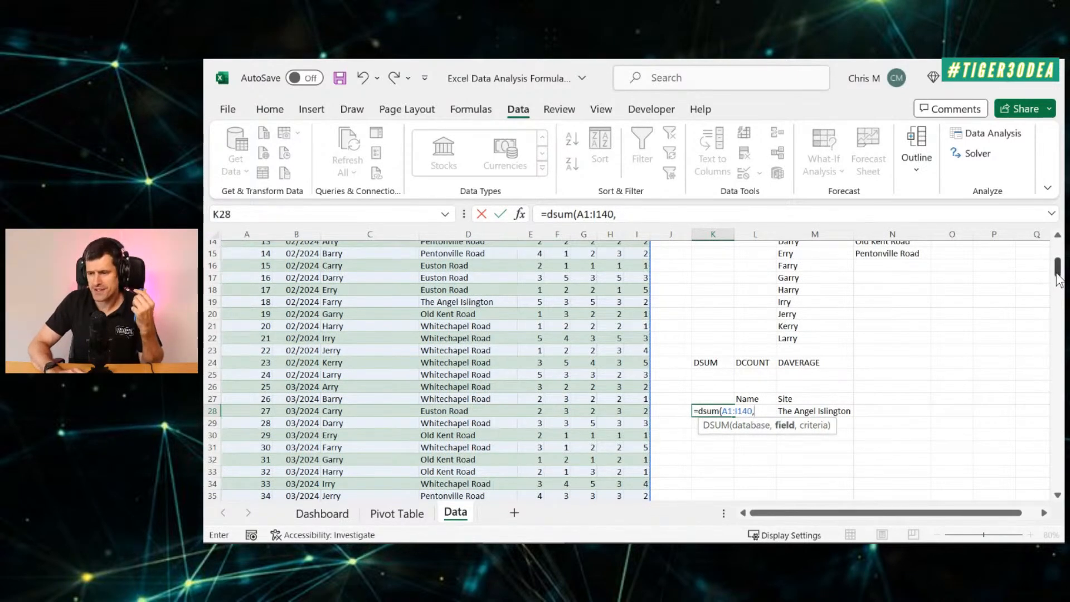
Add "Punctuality" as the field argument of the DSUM formula in K28
{"action": "left_click_drag", "start_coordinate": [1058, 275], "coordinate": [1059, 252]}
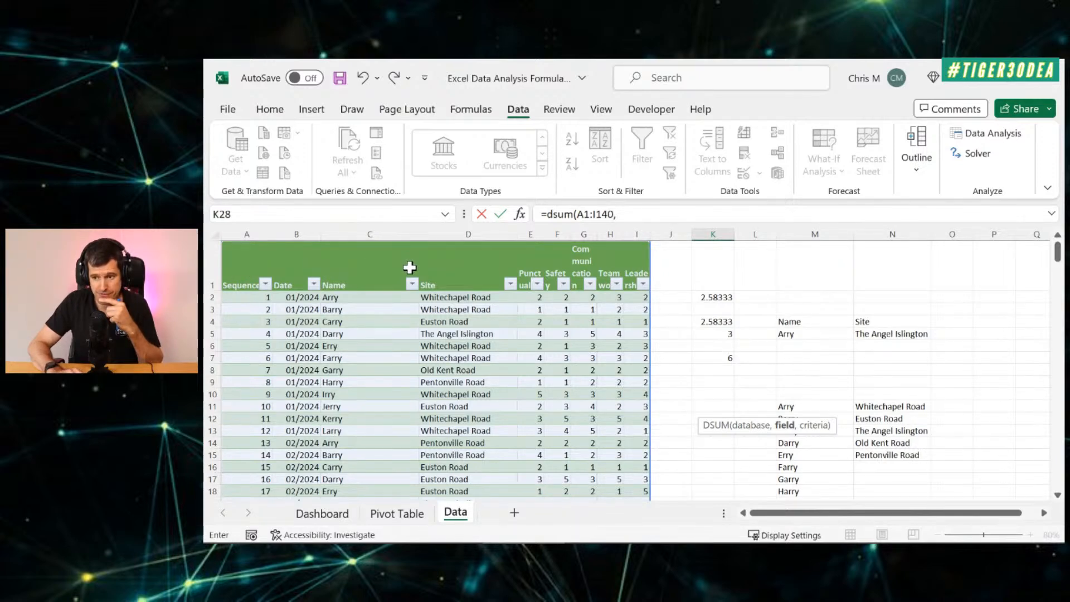
{"action": "left_click", "coordinate": [693, 213]}
{"action": "type", "text": "\"punc"}
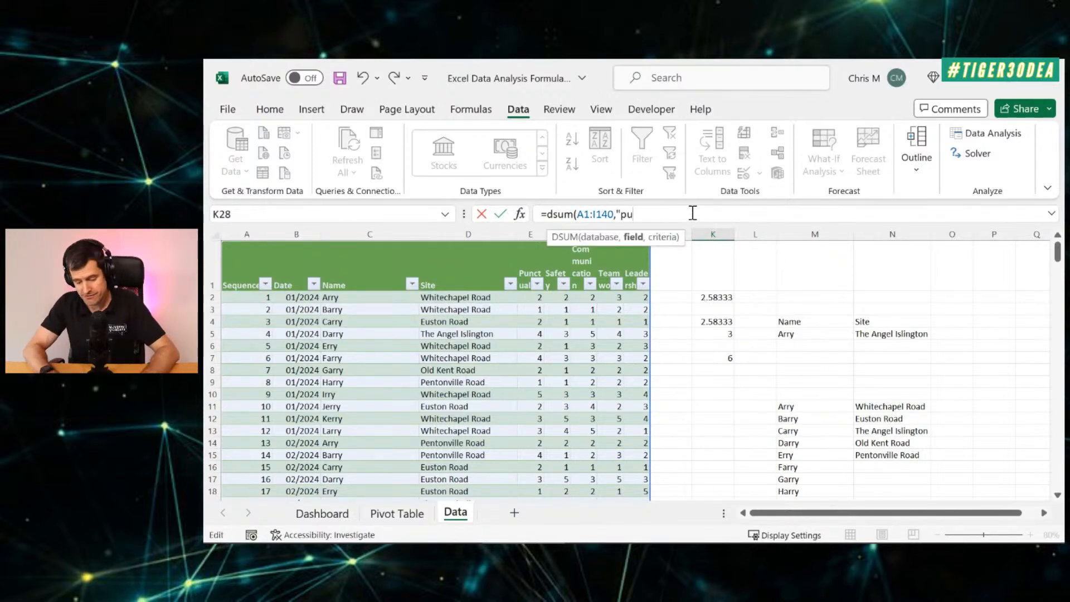
{"action": "key", "text": "BackSpace"}
{"action": "key", "text": "BackSpace"}
{"action": "key", "text": "BackSpace"}
{"action": "key", "text": "BackSpace"}
{"action": "key", "text": "BackSpace"}
{"action": "key", "text": "BackSpace"}
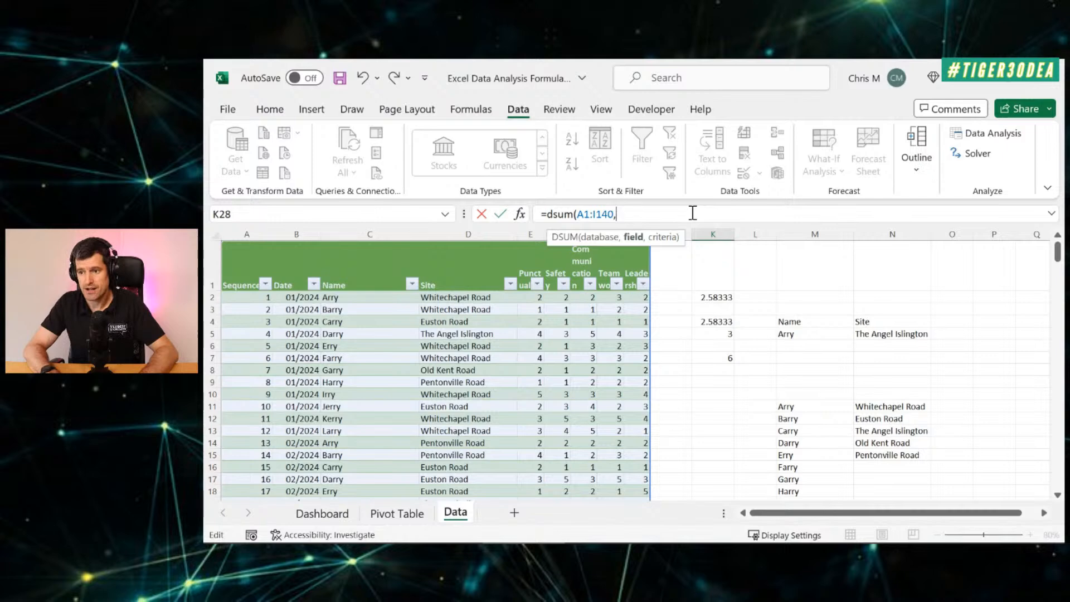
{"action": "type", "text": "\"Punctuality"}
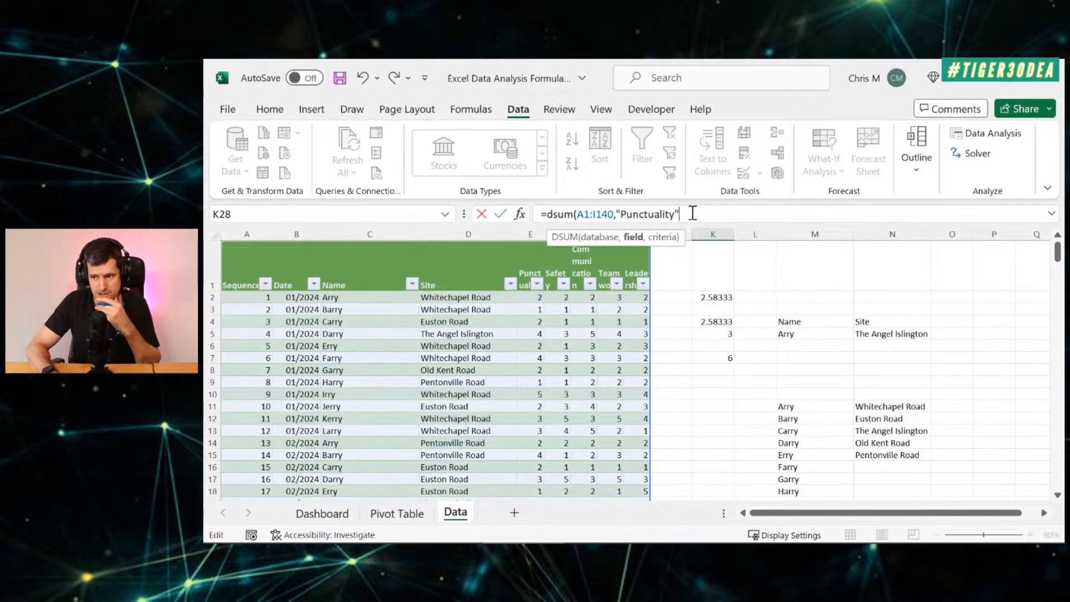
{"action": "type", "text": "\","}
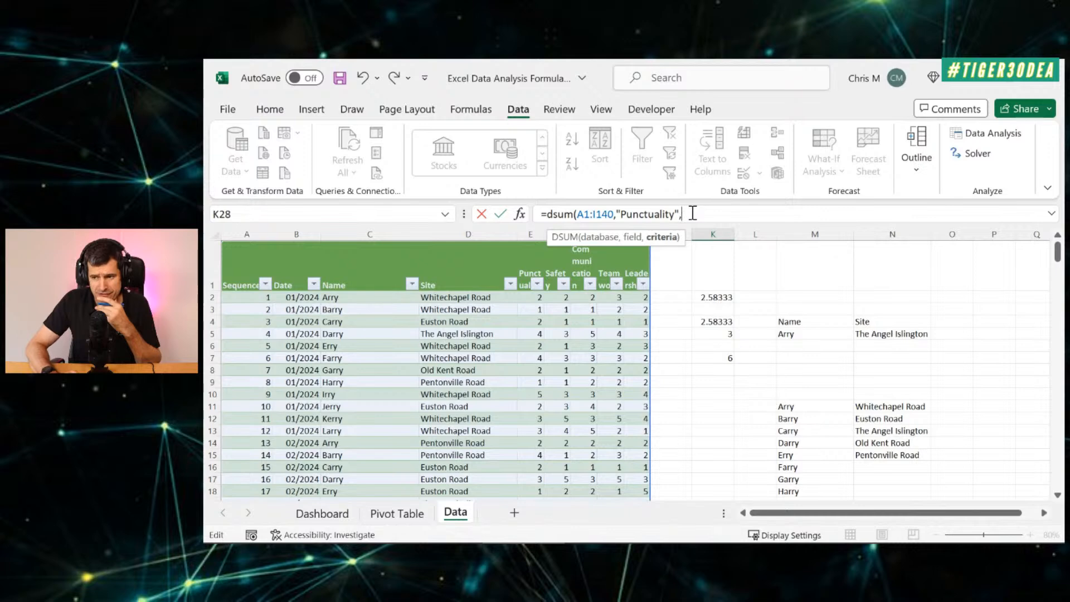
Complete the DSUM formula in K28 with the Name and Site range L27:M28 as the criteria
{"action": "left_click_drag", "start_coordinate": [1058, 253], "coordinate": [1059, 273]}
{"action": "left_click", "coordinate": [738, 353]}
{"action": "key", "text": "shift+Right"}
{"action": "key", "text": "shift+Down"}
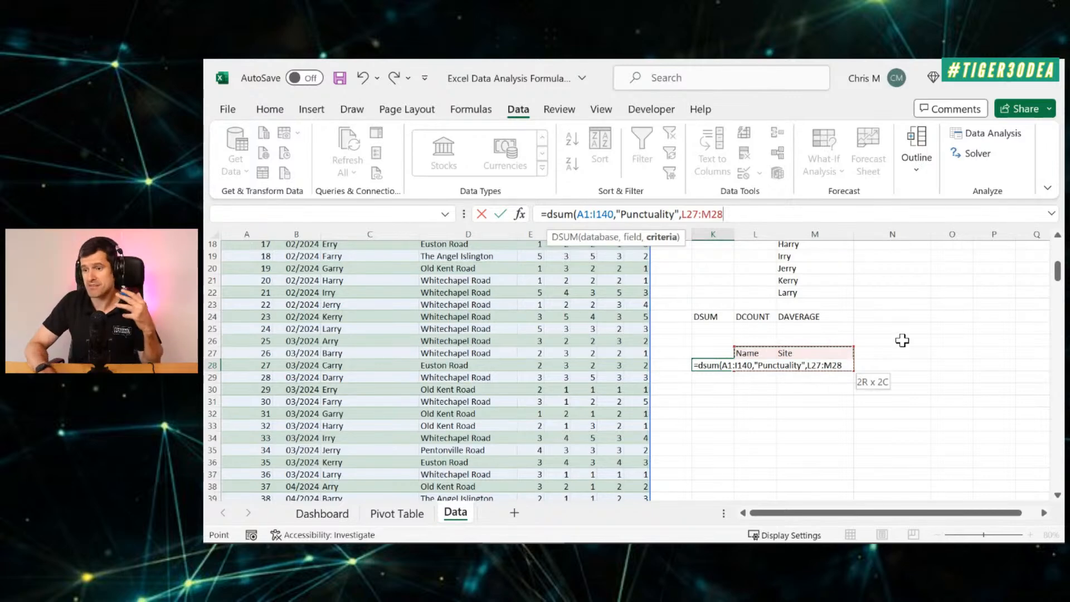
{"action": "key", "text": "Return"}
{"action": "key", "text": "Up"}
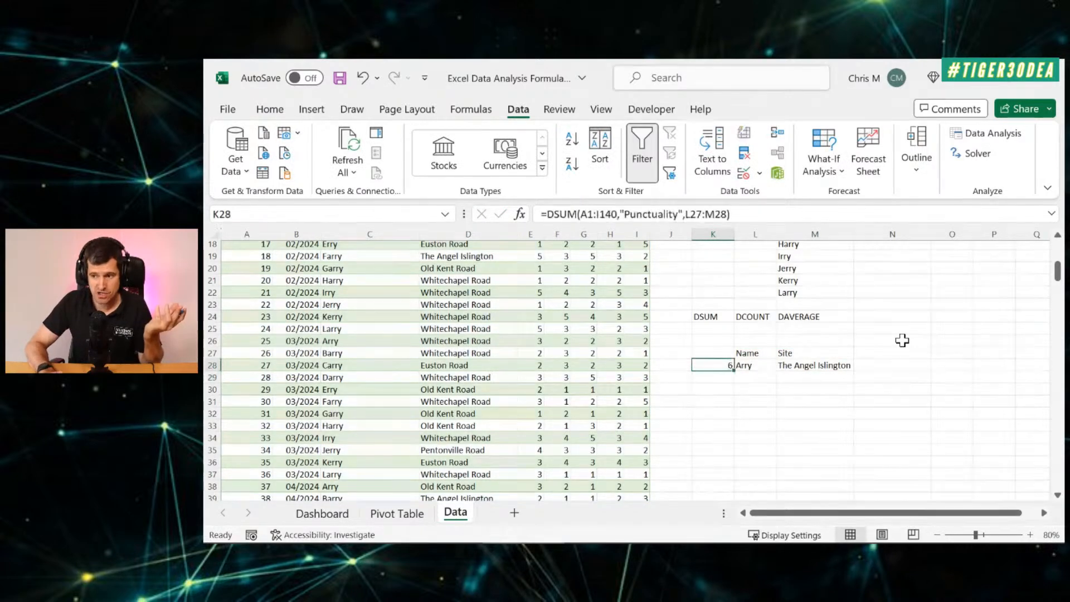
Choose the second name in the M5 Name drop-down and check the SUMIFS formula in K7
{"action": "scroll", "coordinate": [948, 376], "scroll_direction": "up", "scroll_amount": 4}
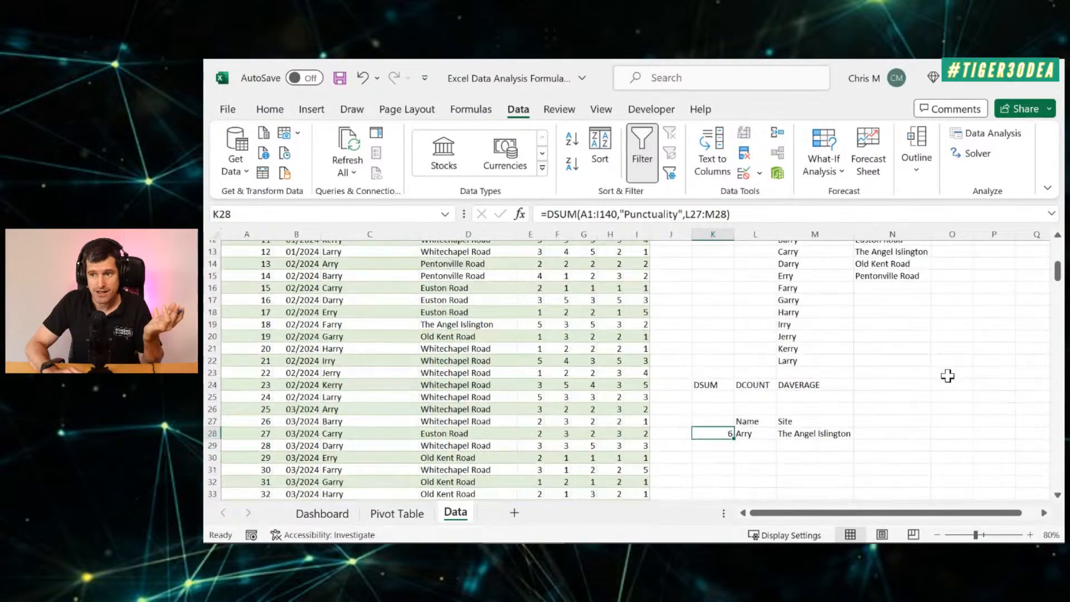
{"action": "scroll", "coordinate": [948, 376], "scroll_direction": "up", "scroll_amount": 3}
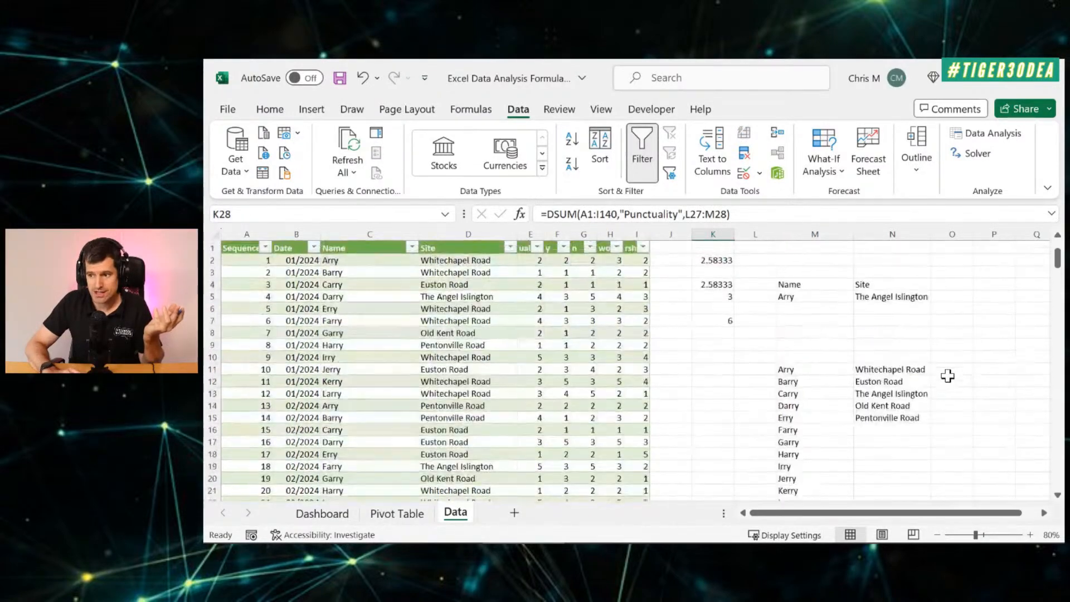
{"action": "left_click", "coordinate": [786, 312]}
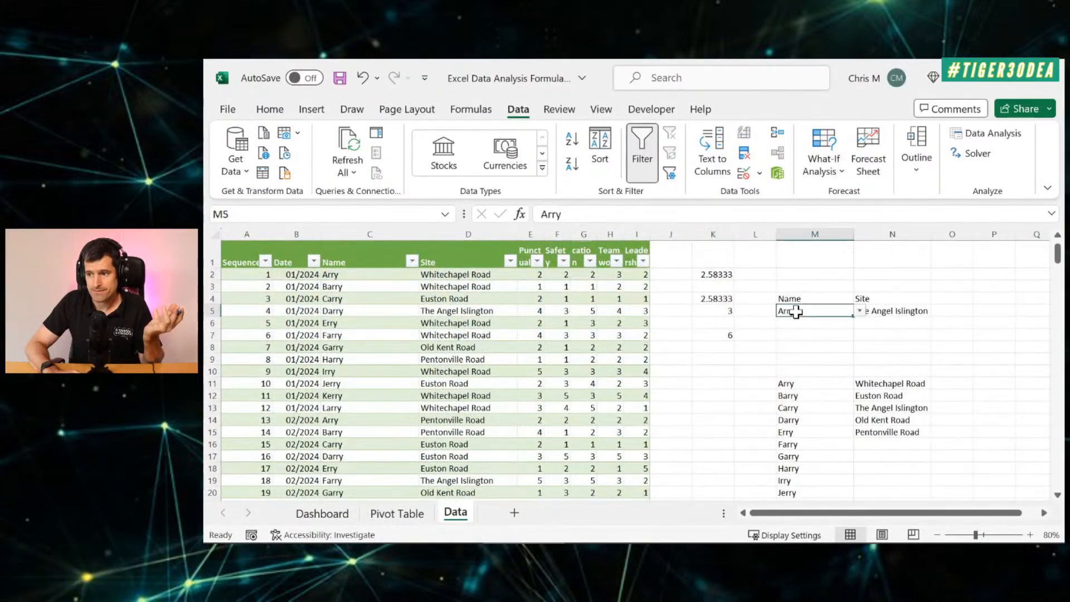
{"action": "left_click", "coordinate": [860, 311]}
{"action": "left_click", "coordinate": [823, 338]}
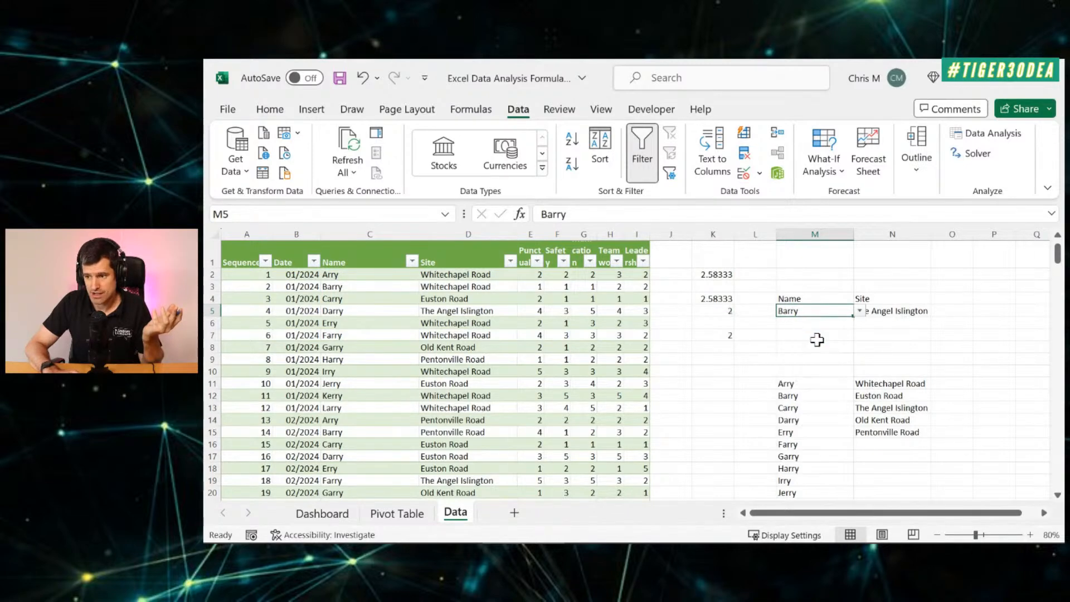
{"action": "left_click", "coordinate": [730, 335]}
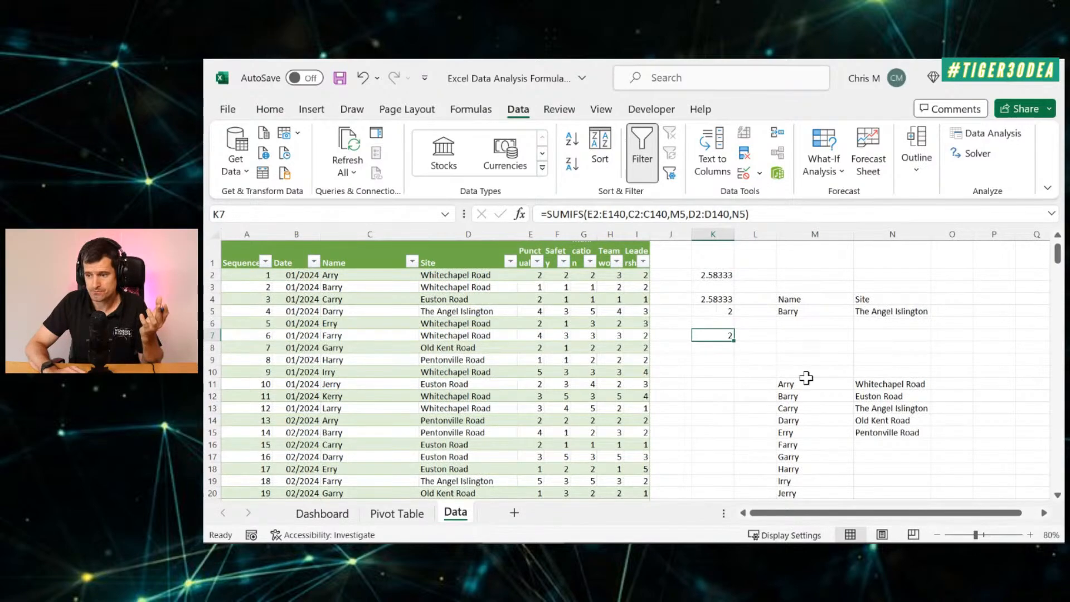
Choose the second name in the L28 criteria drop-down and check the DSUM formula in K28
{"action": "scroll", "coordinate": [806, 378], "scroll_direction": "down", "scroll_amount": 4}
{"action": "left_click", "coordinate": [752, 418]}
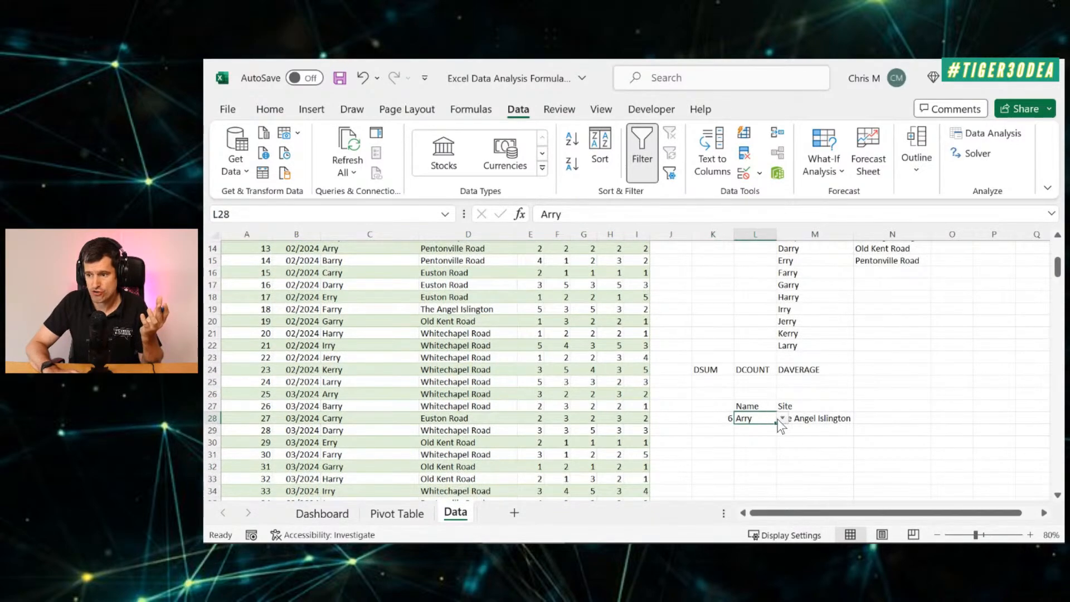
{"action": "left_click", "coordinate": [782, 419]}
{"action": "left_click", "coordinate": [746, 274]}
{"action": "scroll", "coordinate": [916, 358], "scroll_direction": "down", "scroll_amount": 2}
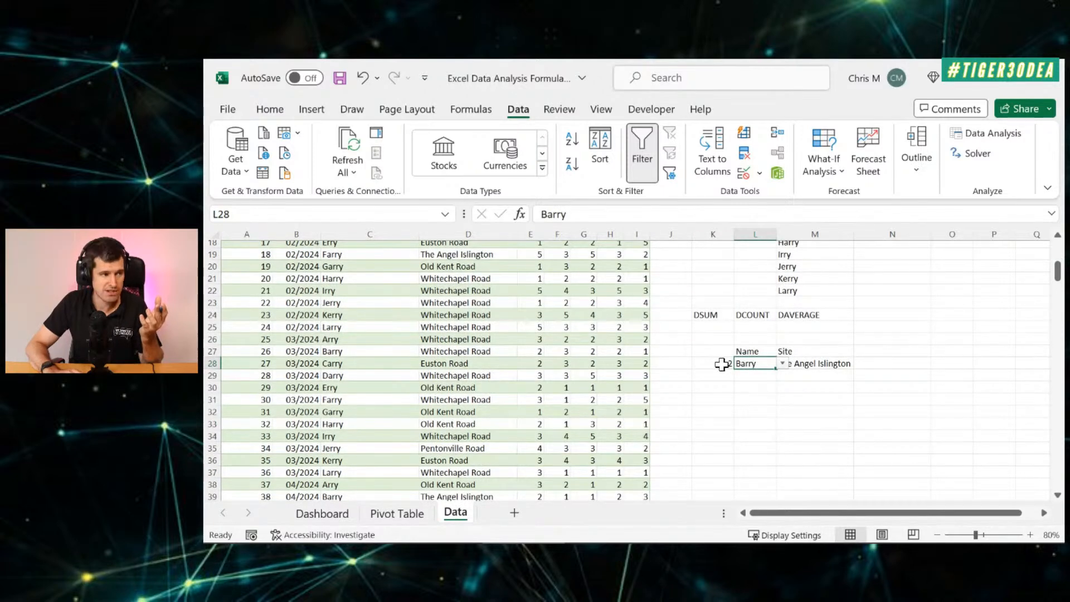
{"action": "left_click", "coordinate": [722, 365]}
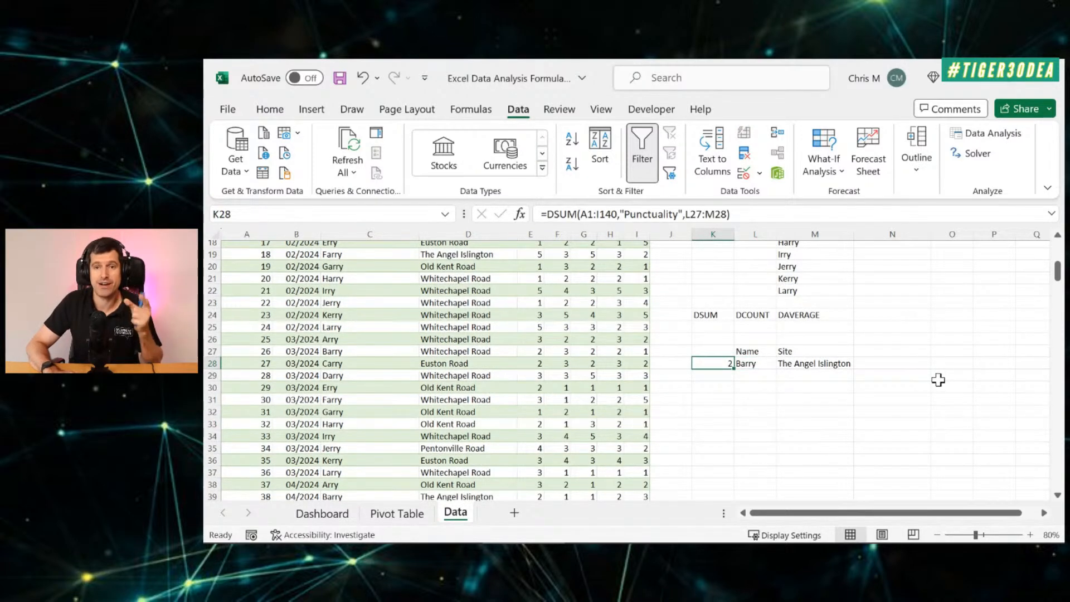
Review the DSUM, DCOUNT and DAVERAGE headings in row 24
{"action": "left_click", "coordinate": [716, 315]}
{"action": "key", "text": "Right"}
{"action": "key", "text": "Right"}
{"action": "key", "text": "Right"}
{"action": "key", "text": "Right"}
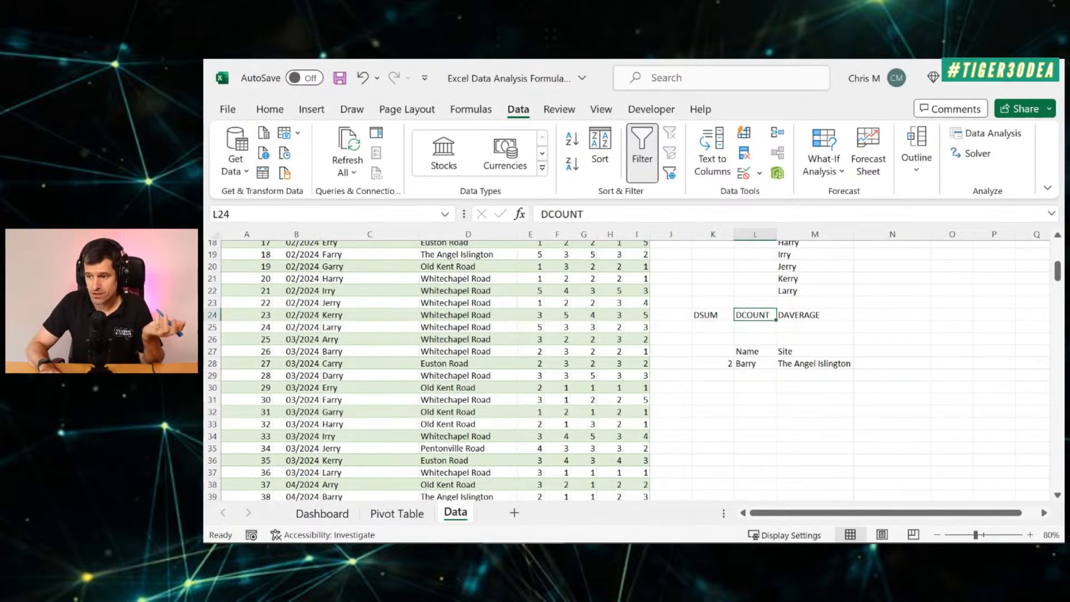
{"action": "key", "text": "Left"}
{"action": "key", "text": "Left"}
{"action": "key", "text": "Left"}
Change the function in K28 from DSUM to DAVERAGE, keeping the database, field and criteria arguments
{"action": "key", "text": "Down"}
{"action": "key", "text": "Down"}
{"action": "key", "text": "Down"}
{"action": "key", "text": "Down"}
{"action": "key", "text": "Left"}
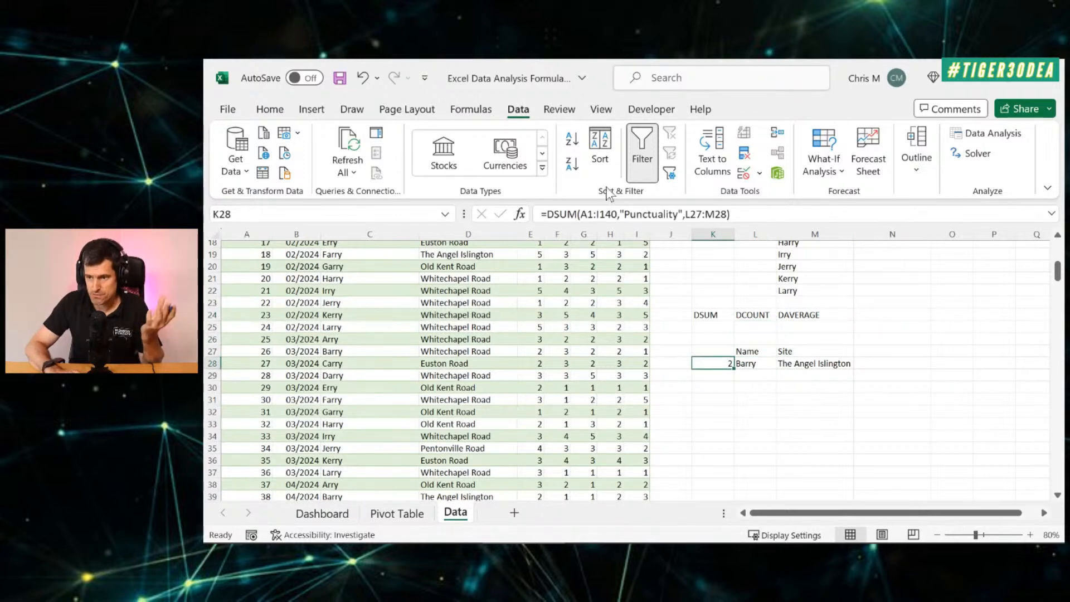
{"action": "left_click", "coordinate": [575, 213]}
{"action": "key", "text": "BackSpace"}
{"action": "key", "text": "BackSpace"}
{"action": "key", "text": "BackSpace"}
{"action": "type", "text": "AVERAG"}
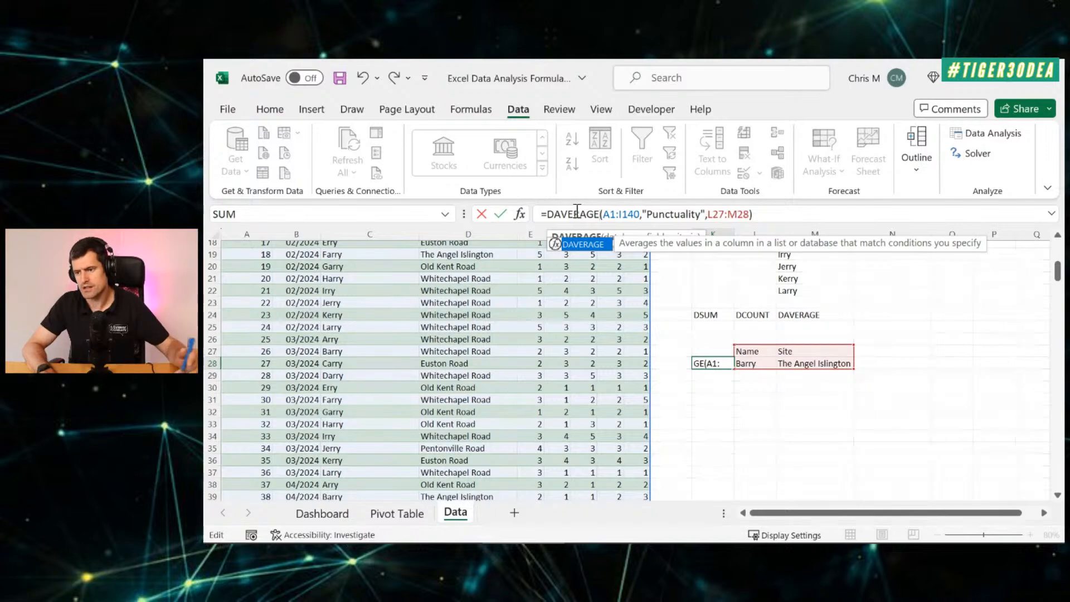
{"action": "type", "text": "E"}
{"action": "key", "text": "Return"}
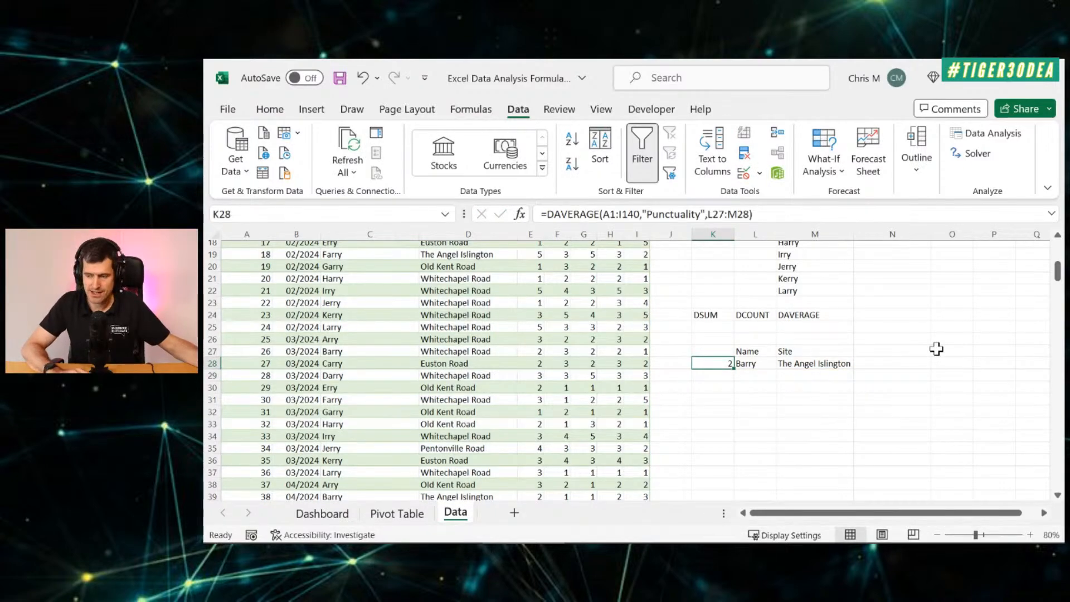
Inspect the AVERAGEIFS formula in K5 for comparison with the DAVERAGE formula in K28
{"action": "scroll", "coordinate": [936, 348], "scroll_direction": "up", "scroll_amount": 6}
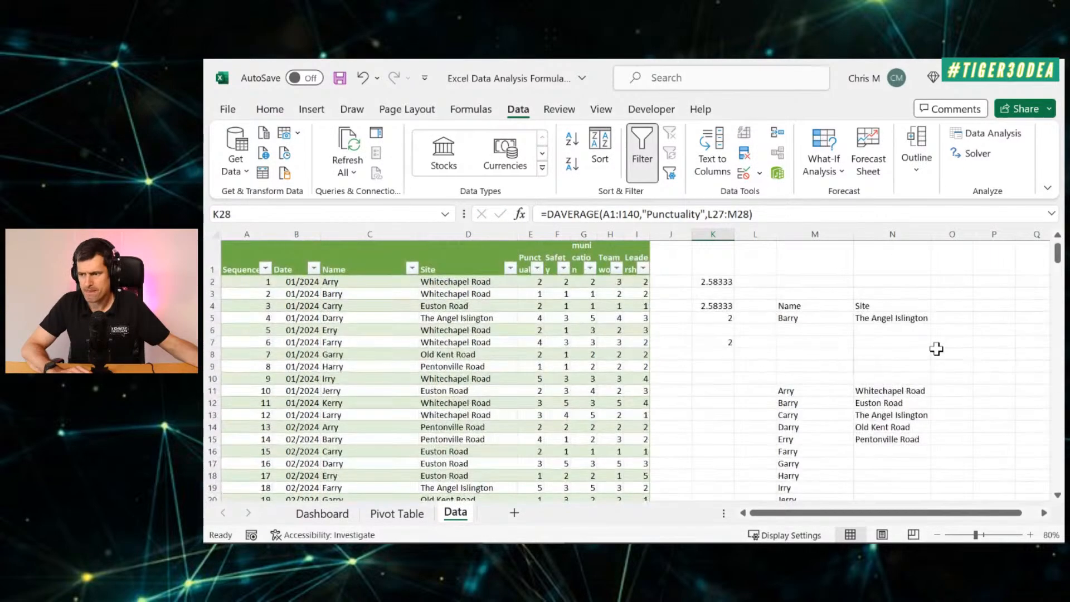
{"action": "scroll", "coordinate": [937, 348], "scroll_direction": "down", "scroll_amount": 5}
{"action": "scroll", "coordinate": [936, 348], "scroll_direction": "up", "scroll_amount": 5}
{"action": "left_click", "coordinate": [709, 310]}
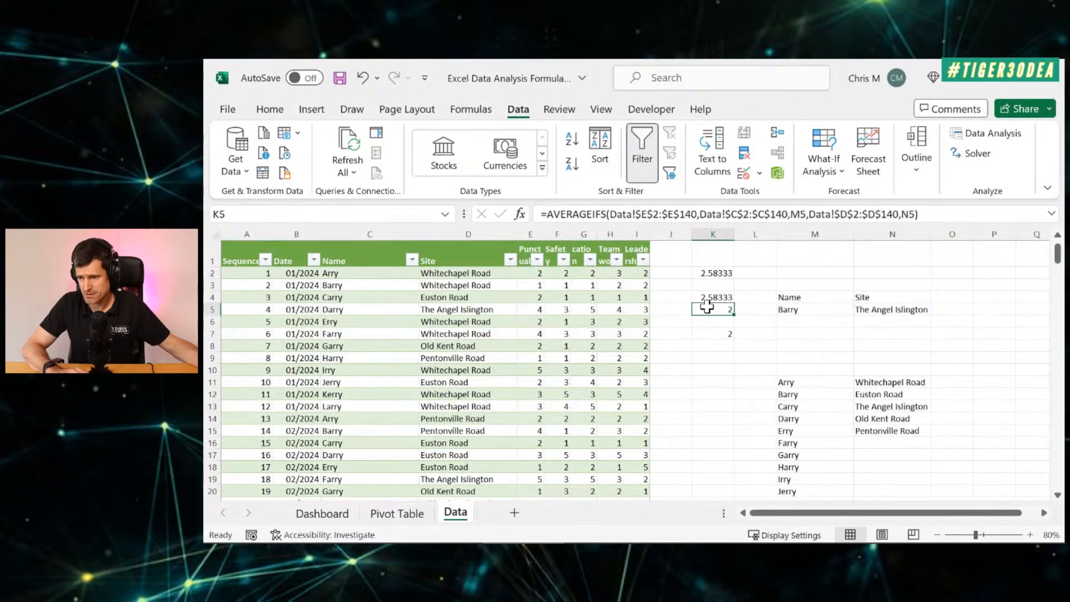
Highlight the DAVERAGE cell together with its Name and Site criteria block, K27:M28
{"action": "scroll", "coordinate": [884, 324], "scroll_direction": "down", "scroll_amount": 4}
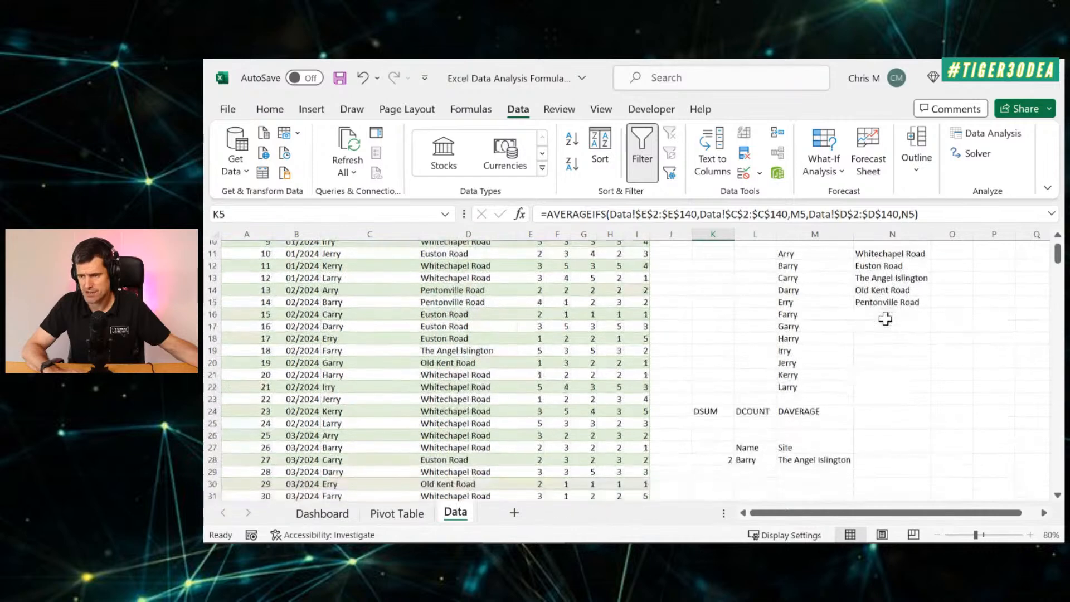
{"action": "scroll", "coordinate": [885, 318], "scroll_direction": "down", "scroll_amount": 1}
{"action": "left_click", "coordinate": [712, 370]}
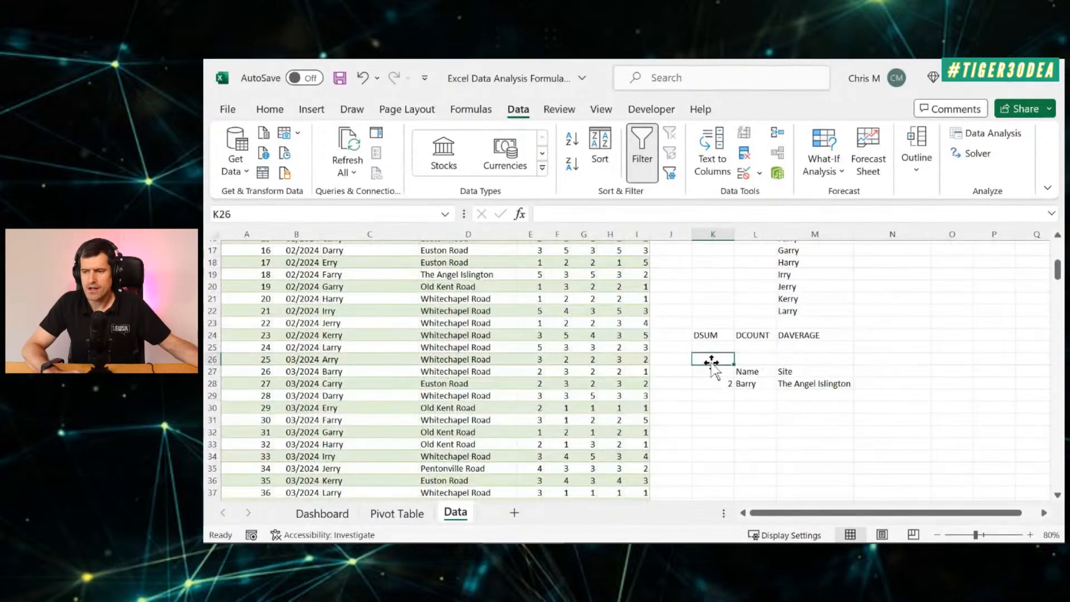
{"action": "key", "text": "shift+Right"}
{"action": "key", "text": "shift+Right"}
{"action": "key", "text": "shift+Down"}
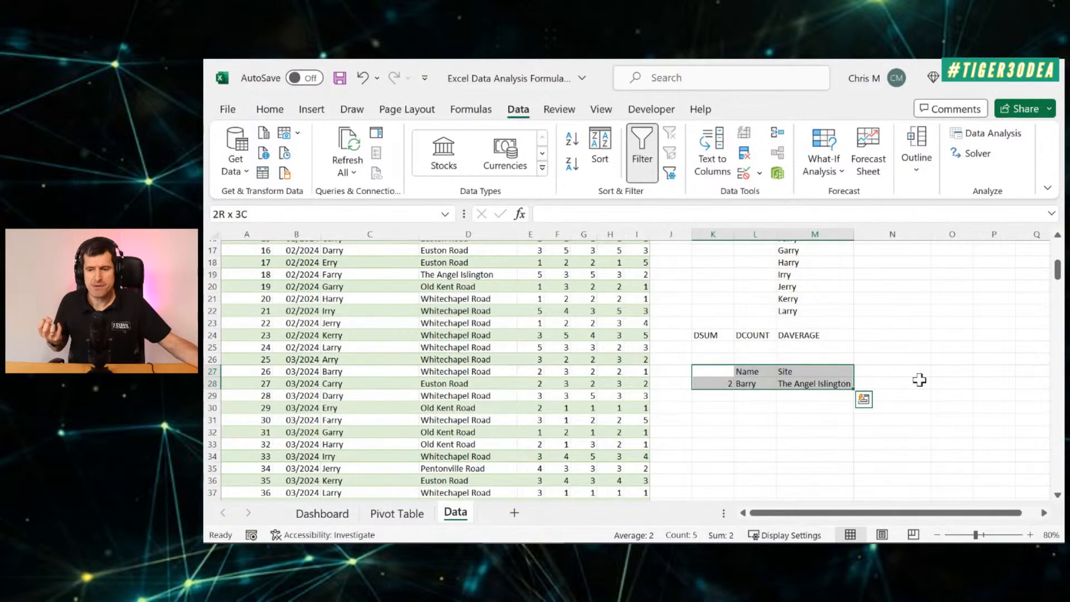
Review the pivot table, its slicers and the Date timeline on the Pivot Table sheet
{"action": "left_click", "coordinate": [379, 516]}
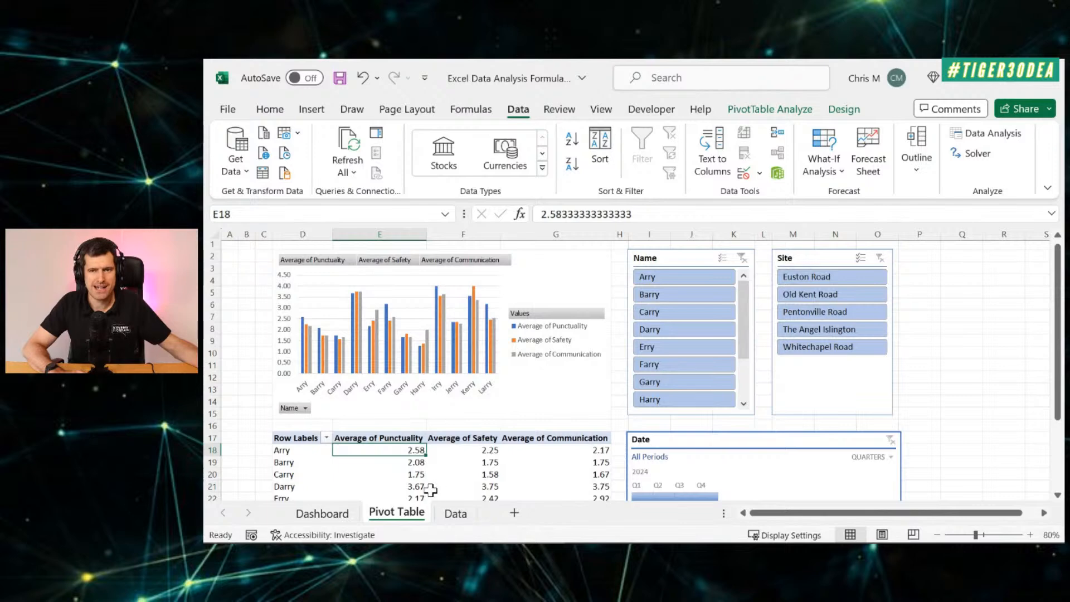
{"action": "scroll", "coordinate": [530, 459], "scroll_direction": "down", "scroll_amount": 3}
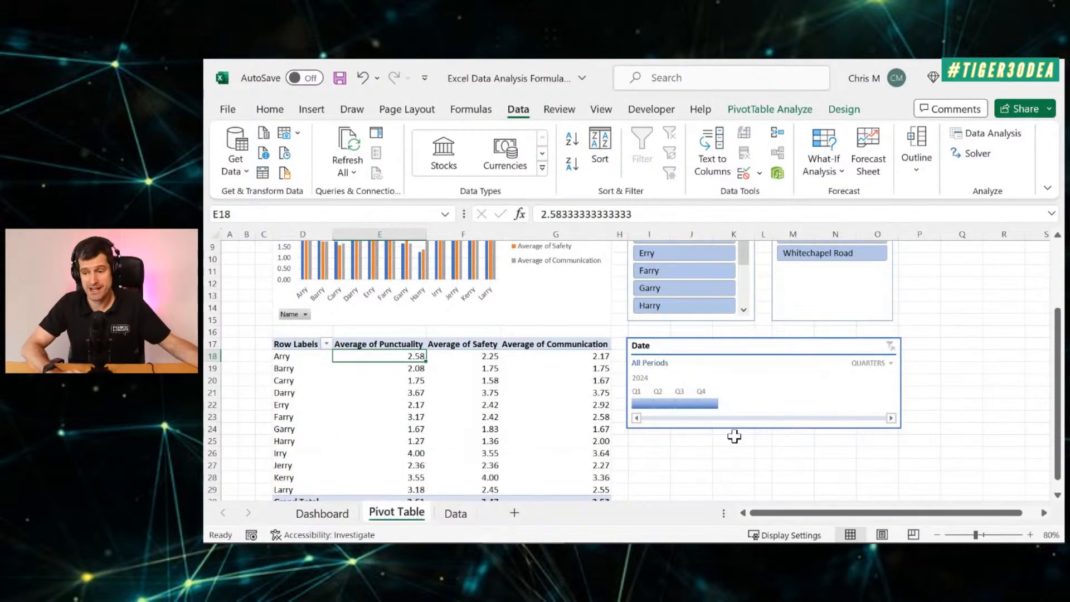
{"action": "left_click", "coordinate": [676, 464]}
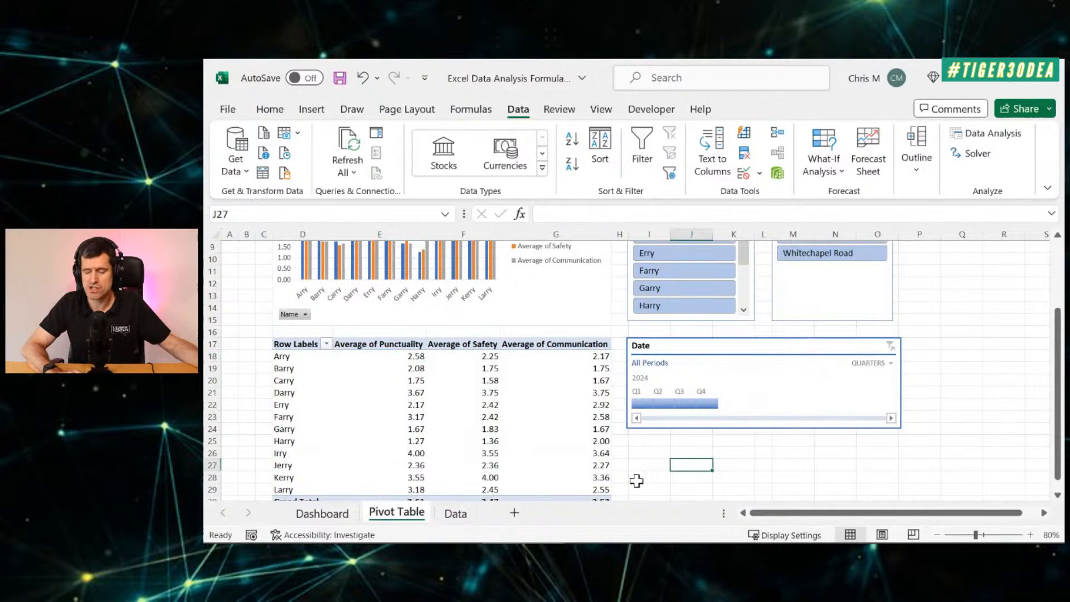
Return to the Data sheet, highlight K27:M28 again and clear the highlight by selecting N27
{"action": "left_click", "coordinate": [456, 514]}
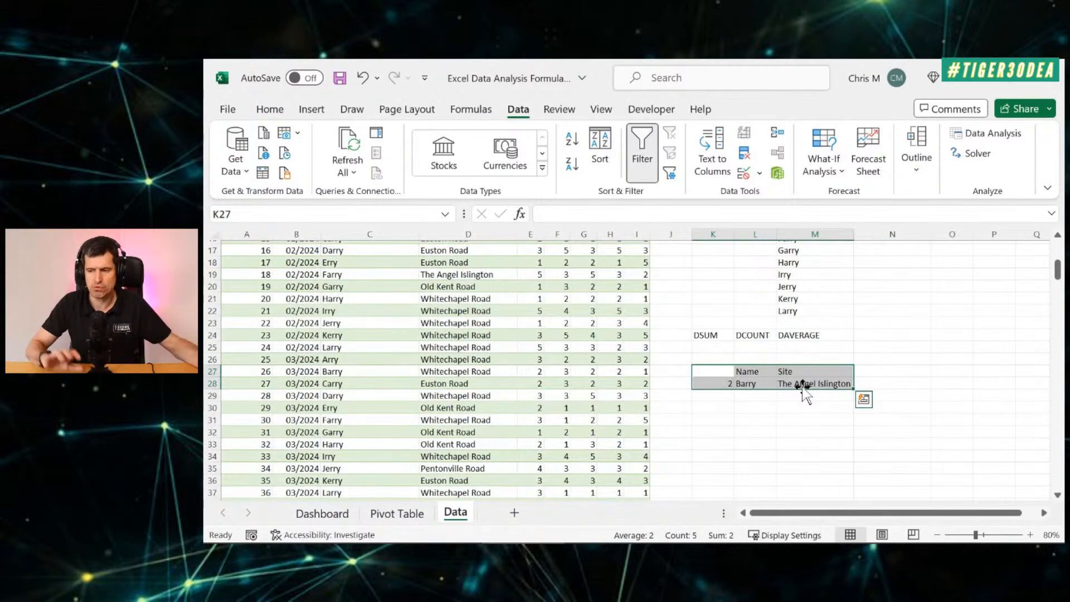
{"action": "left_click", "coordinate": [909, 371]}
{"action": "key", "text": "Left"}
{"action": "key", "text": "Left"}
{"action": "key", "text": "Left"}
{"action": "key", "text": "shift+Right"}
{"action": "key", "text": "shift+Right"}
{"action": "key", "text": "shift+Down"}
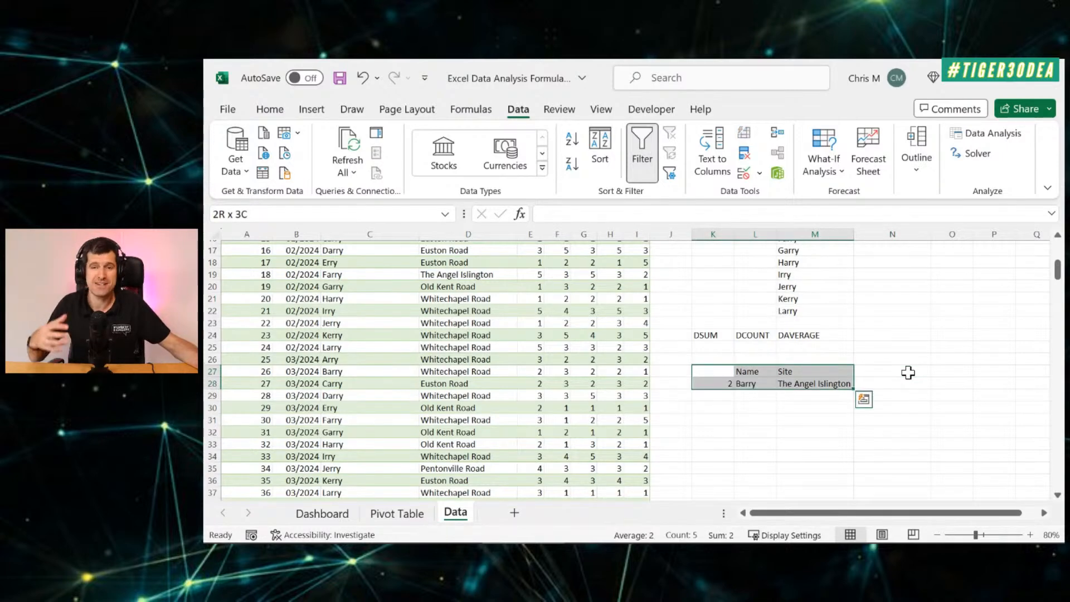
{"action": "left_click", "coordinate": [908, 372]}
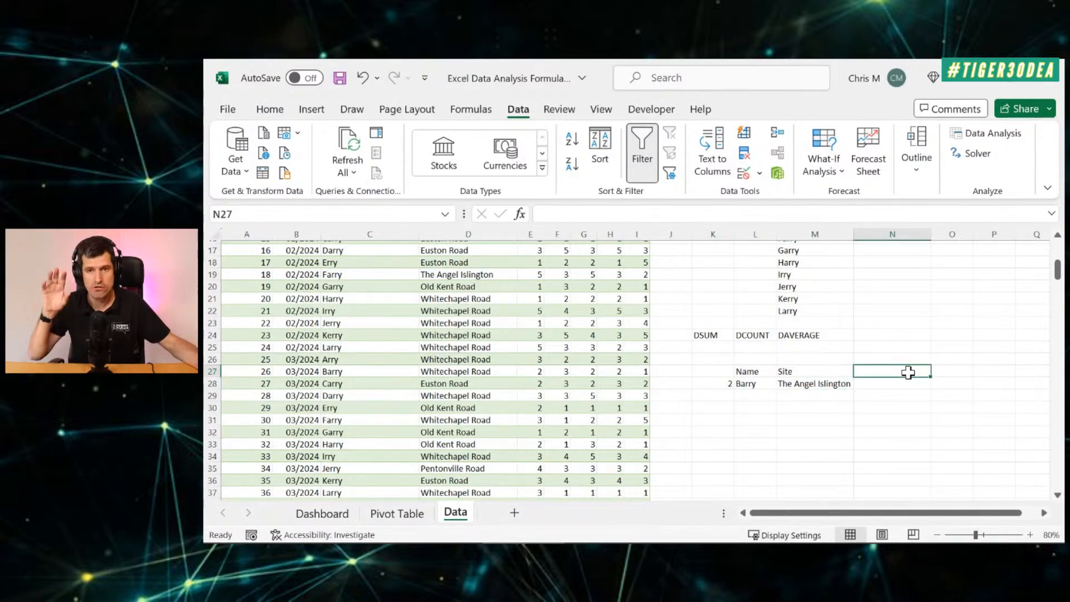
Check the DAVERAGE formula in K28 and switch to the slide comparing pivot tables with Excel formulae
{"action": "scroll", "coordinate": [908, 372], "scroll_direction": "up", "scroll_amount": 2}
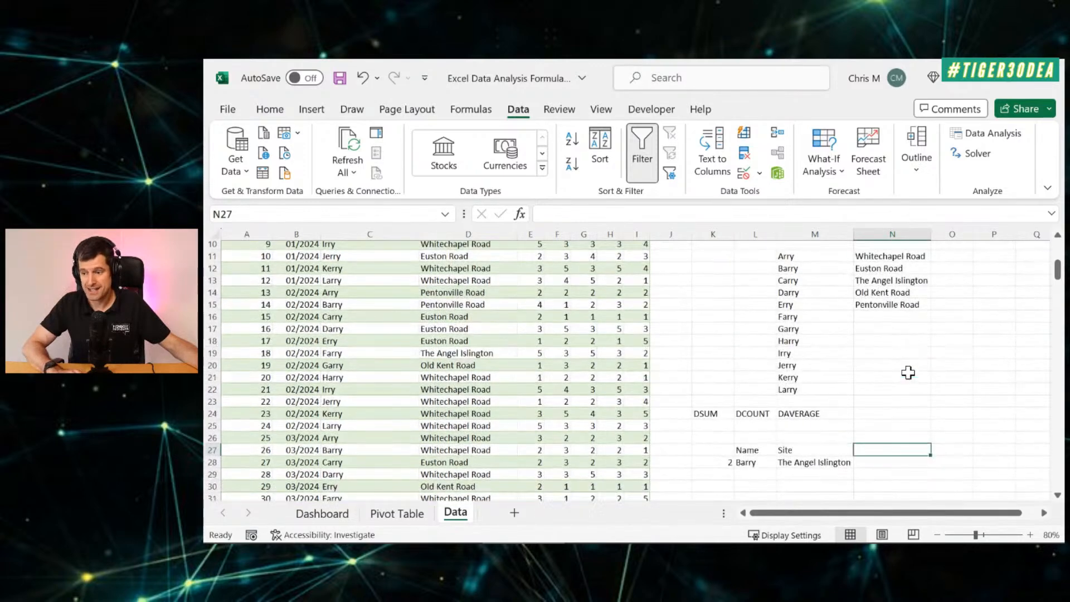
{"action": "left_click", "coordinate": [712, 448]}
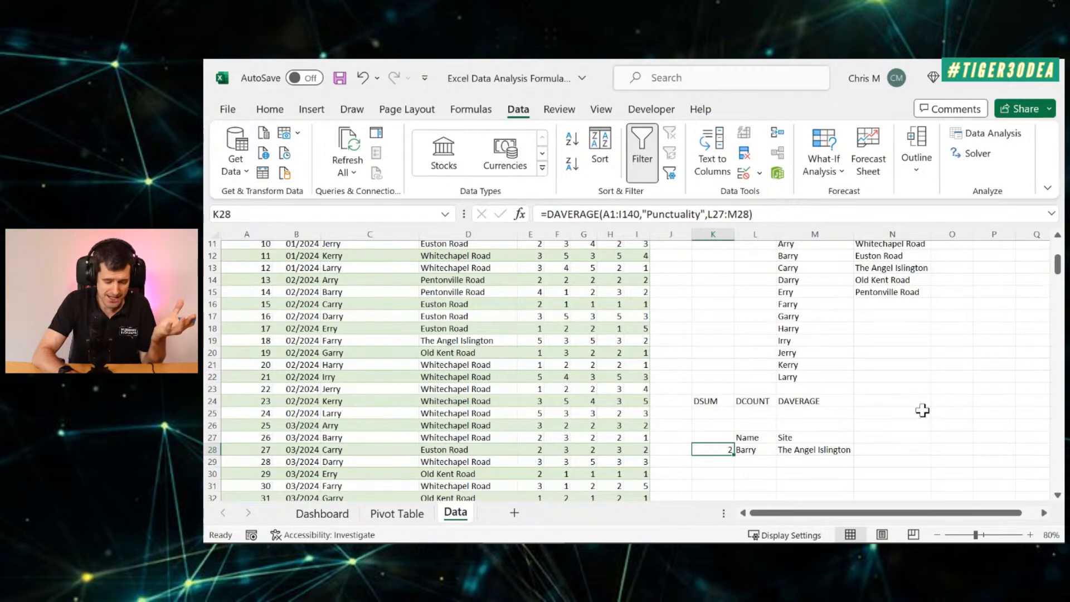
{"action": "key", "text": "alt+Tab"}
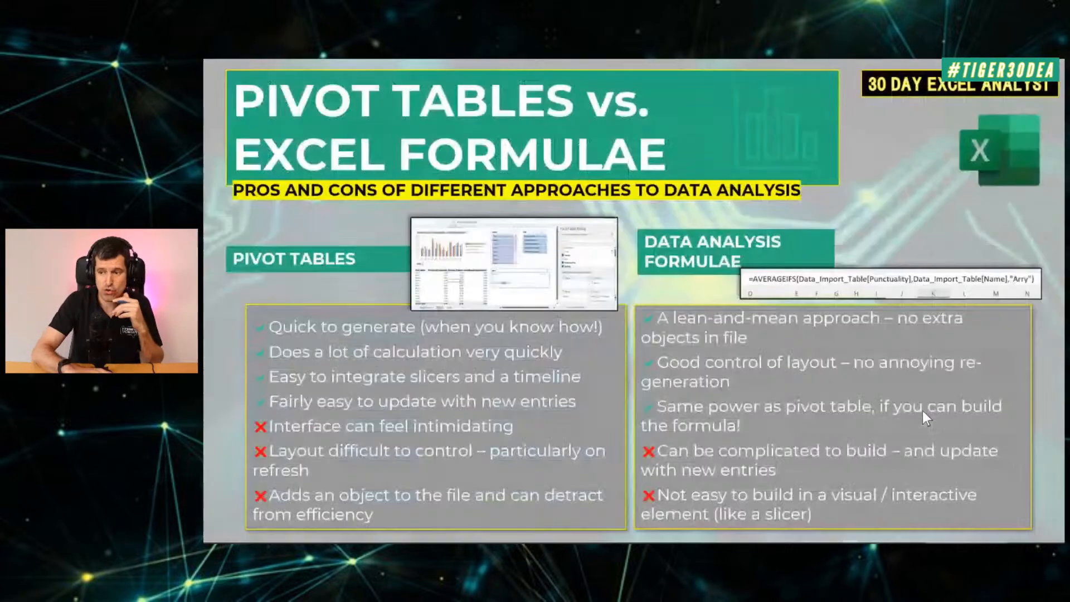